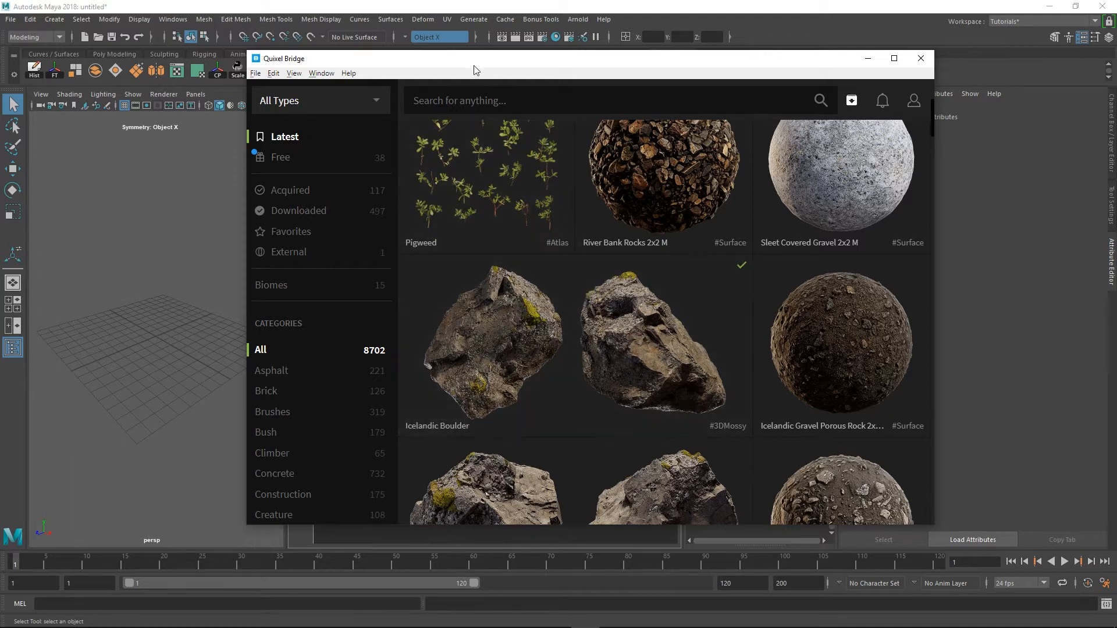
Open the export settings of the Icelandic Boulder in Quixel Bridge and copy the Maya live link script
drag(519, 83, 480, 91)
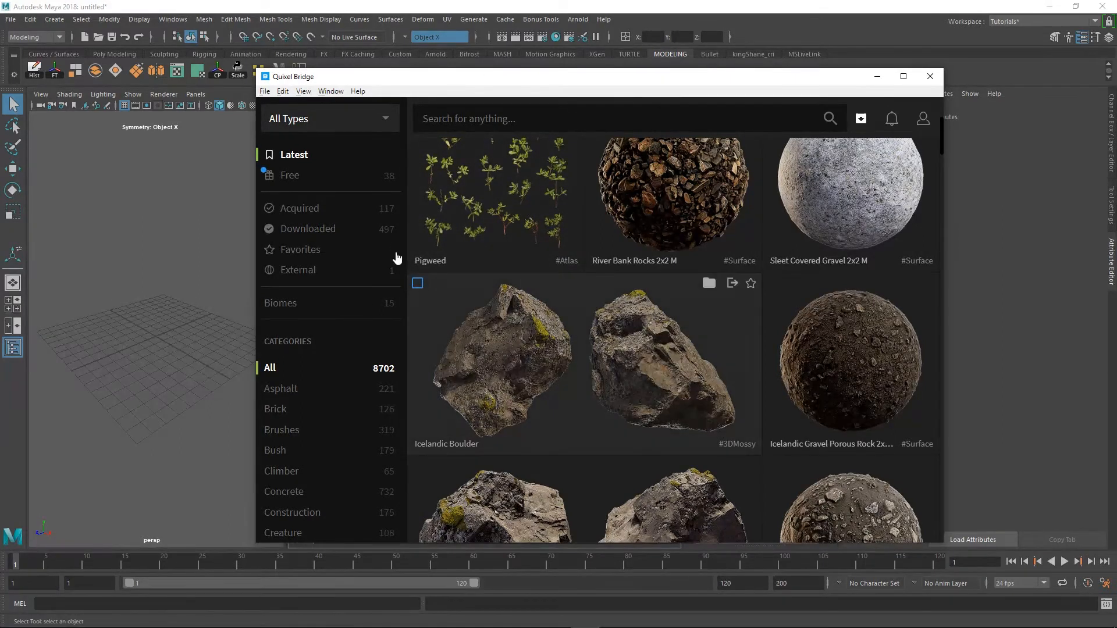
click(732, 285)
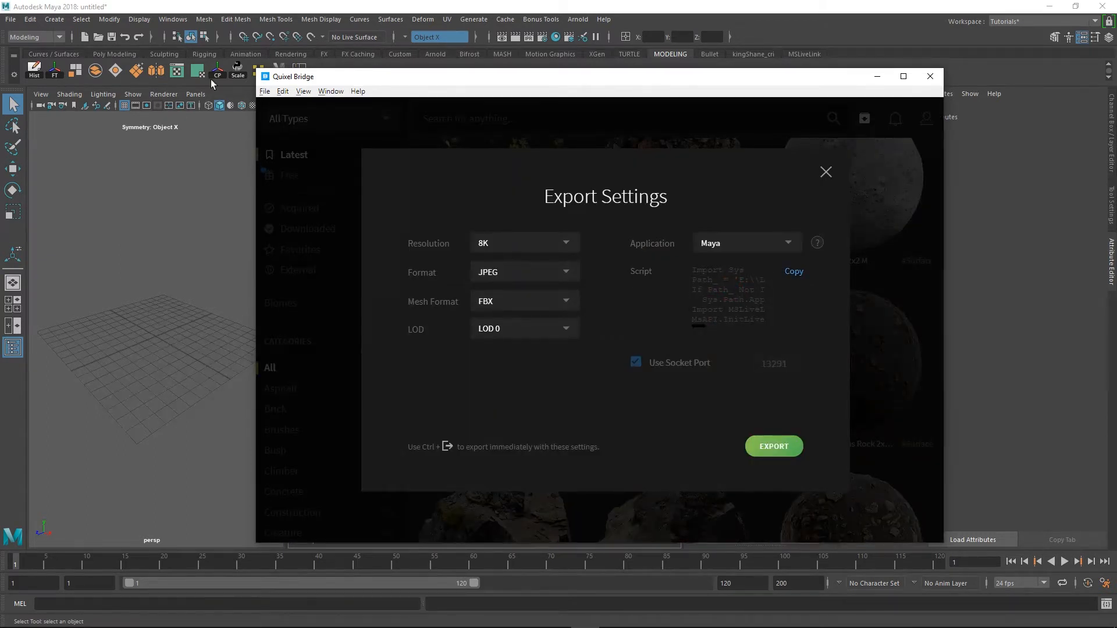
click(802, 272)
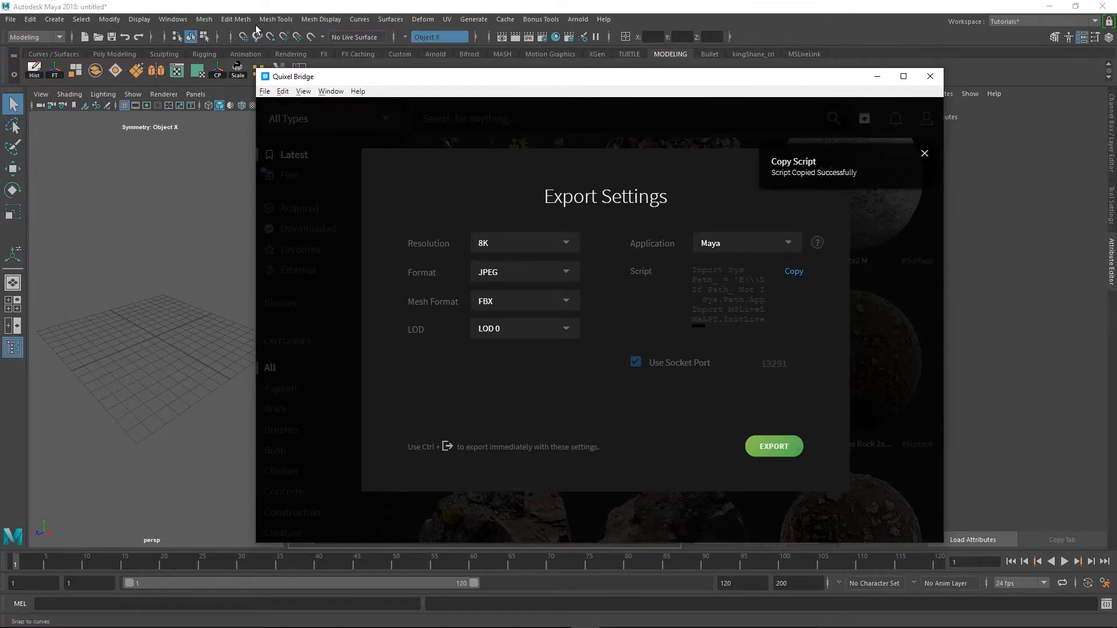
Switch to Maya, run the copied script as Python in the Script Editor, and set the MS LiveLink window aside over the viewport
click(246, 12)
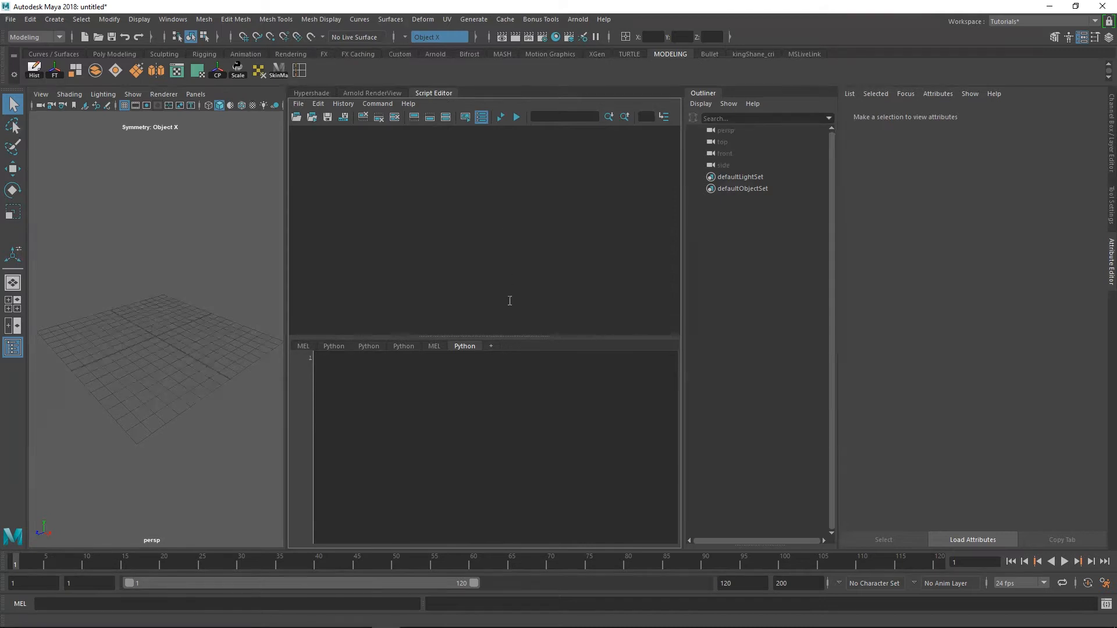
click(374, 381)
key(ctrl+v)
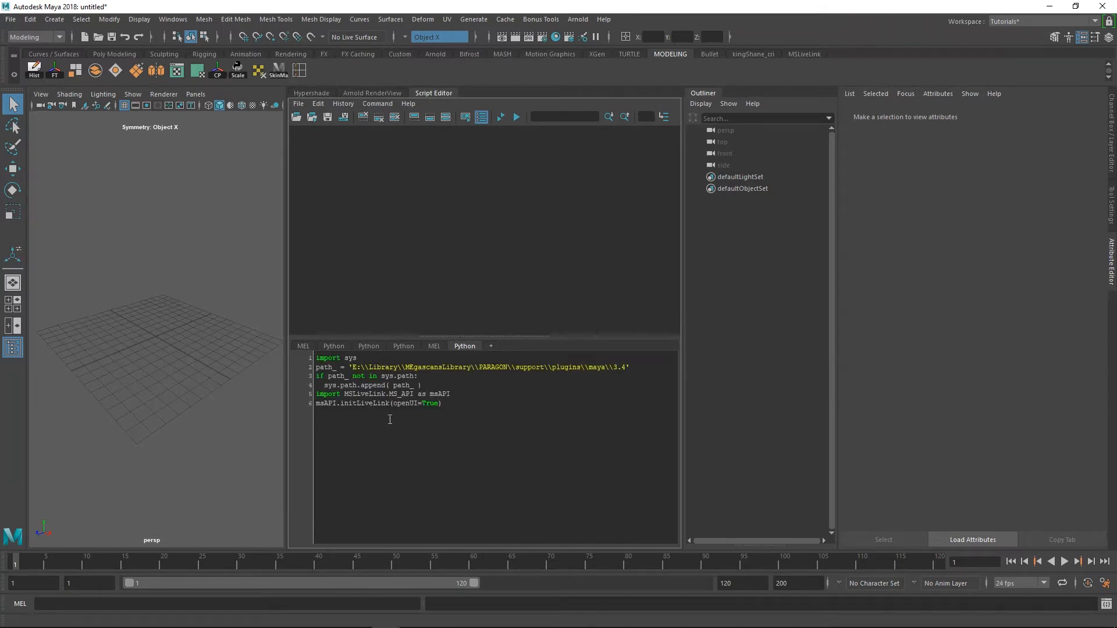
click(516, 118)
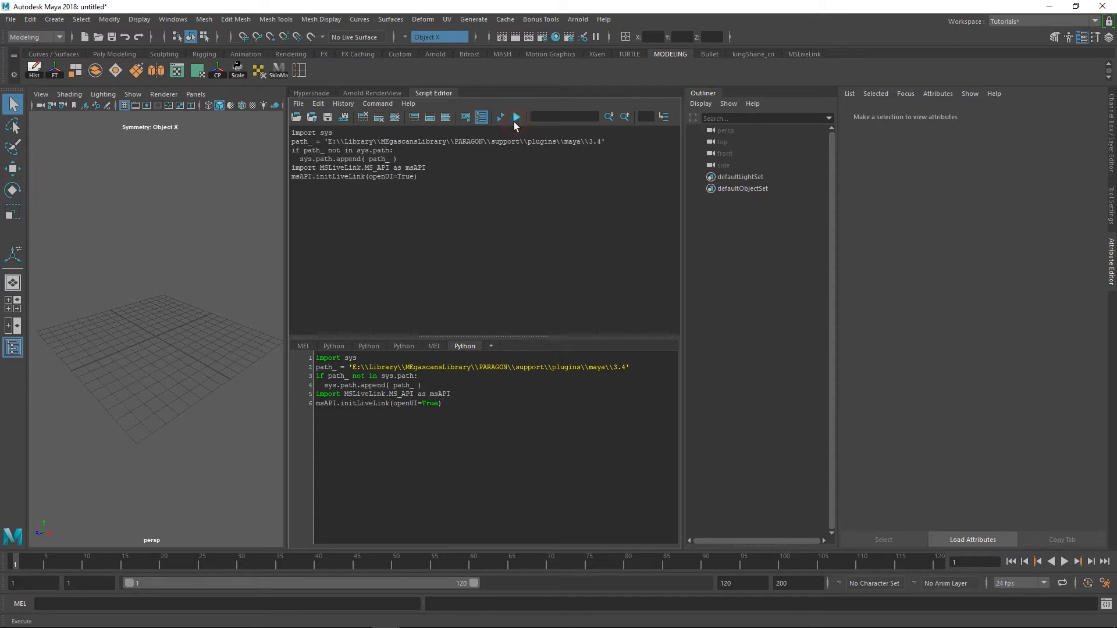
mouse_move(144, 136)
mouse_down()
mouse_move(158, 137)
mouse_move(132, 137)
mouse_up()
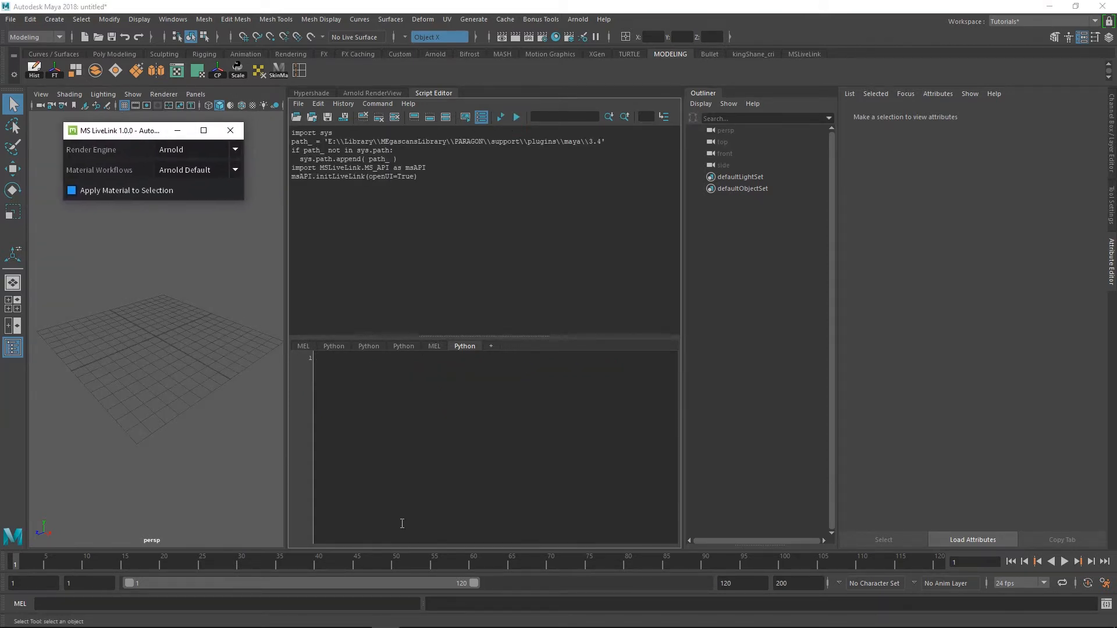
Switch to Quixel Bridge and export the Icelandic Boulder to Maya with 8K JPEG textures and an FBX LOD 0 mesh
click(590, 617)
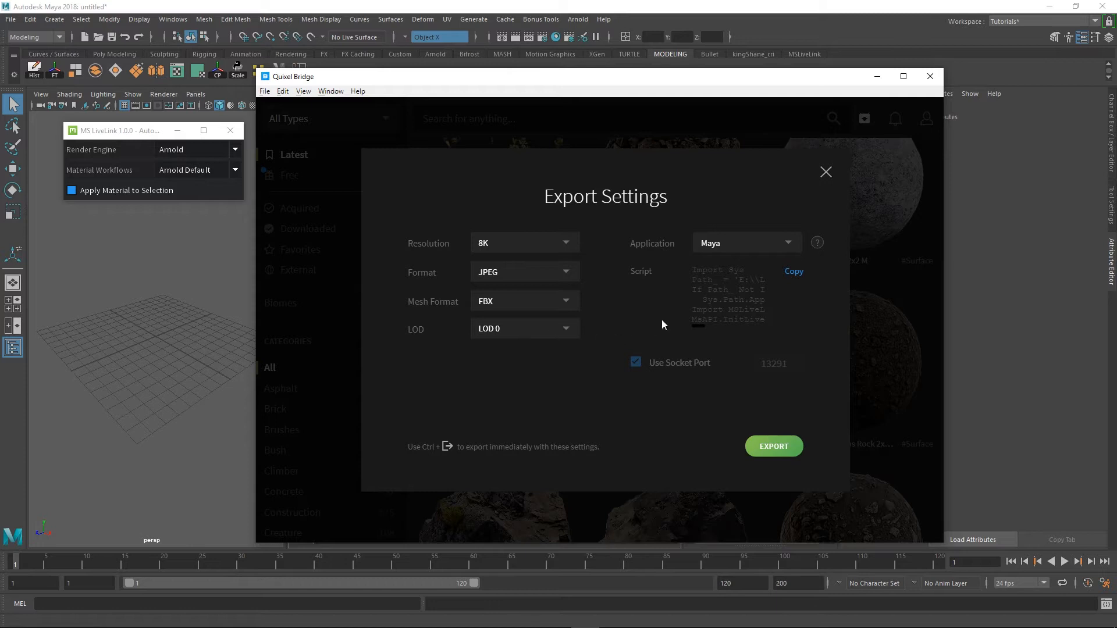
click(774, 446)
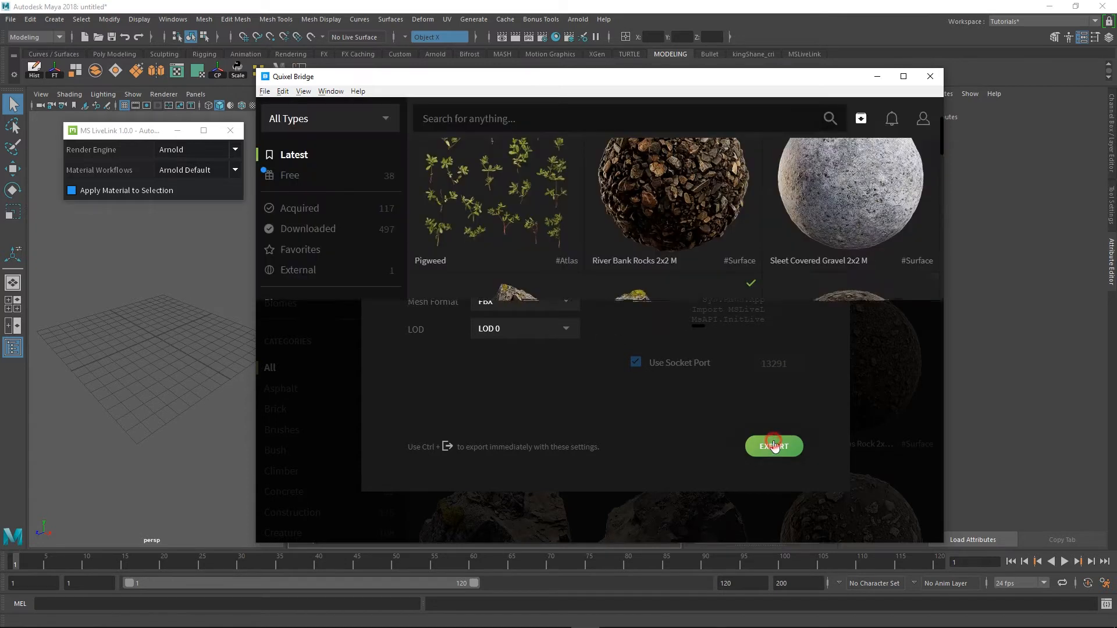
click(195, 319)
Inspect the imported boulder in the perspective view and widen the viewport panel
scroll(212, 366, up, 1)
alt+right_drag(212, 366, 213, 376)
alt+drag(199, 374, 274, 370)
alt+right_drag(237, 366, 228, 350)
alt+middle_drag(227, 350, 200, 368)
mouse_move(211, 361)
alt+mouse_down()
mouse_move(226, 357)
mouse_move(202, 361)
alt+mouse_up()
alt+middle_drag(201, 360, 213, 362)
drag(283, 297, 337, 292)
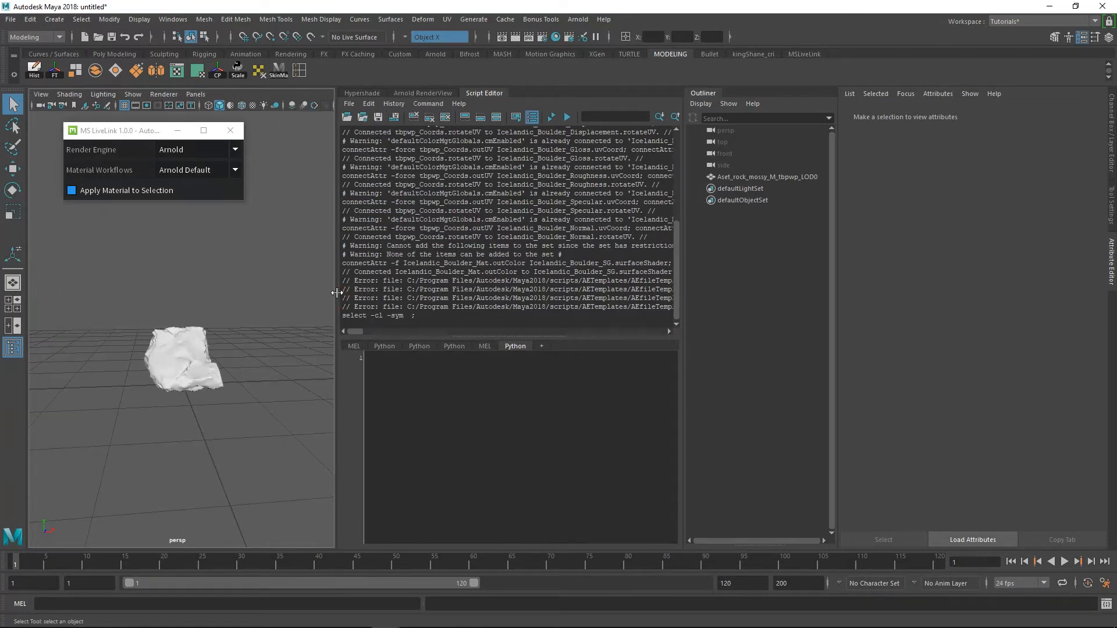
Add an Arnold Skydome Light to the scene
click(578, 19)
mouse_move(637, 79)
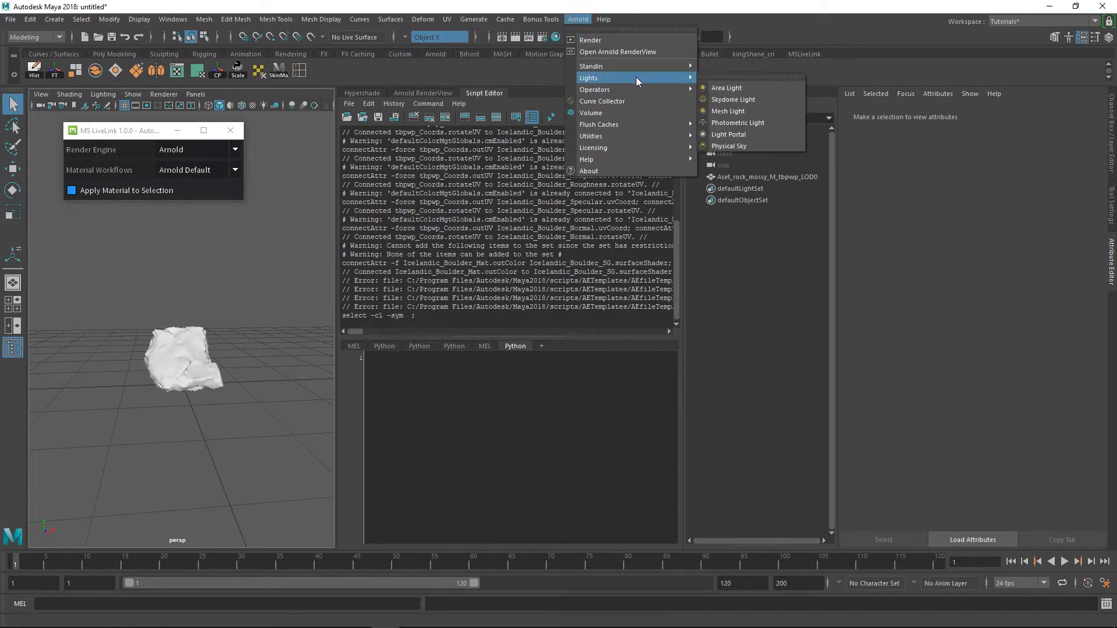
click(732, 99)
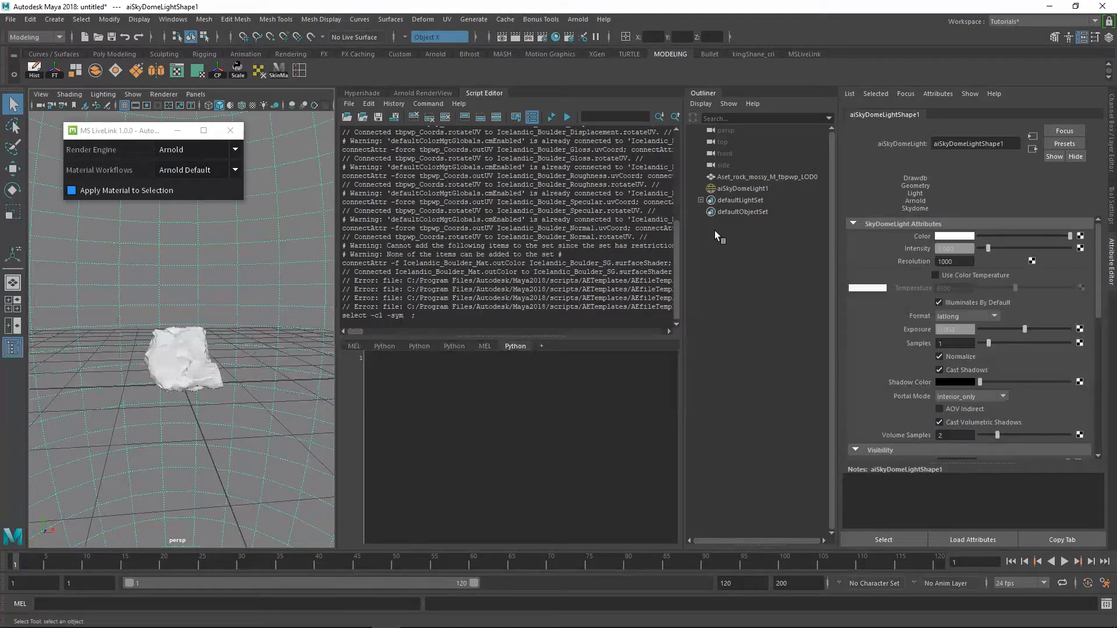
Connect a File texture to the skydome light's color and set the texture's filter type to Off
click(1081, 236)
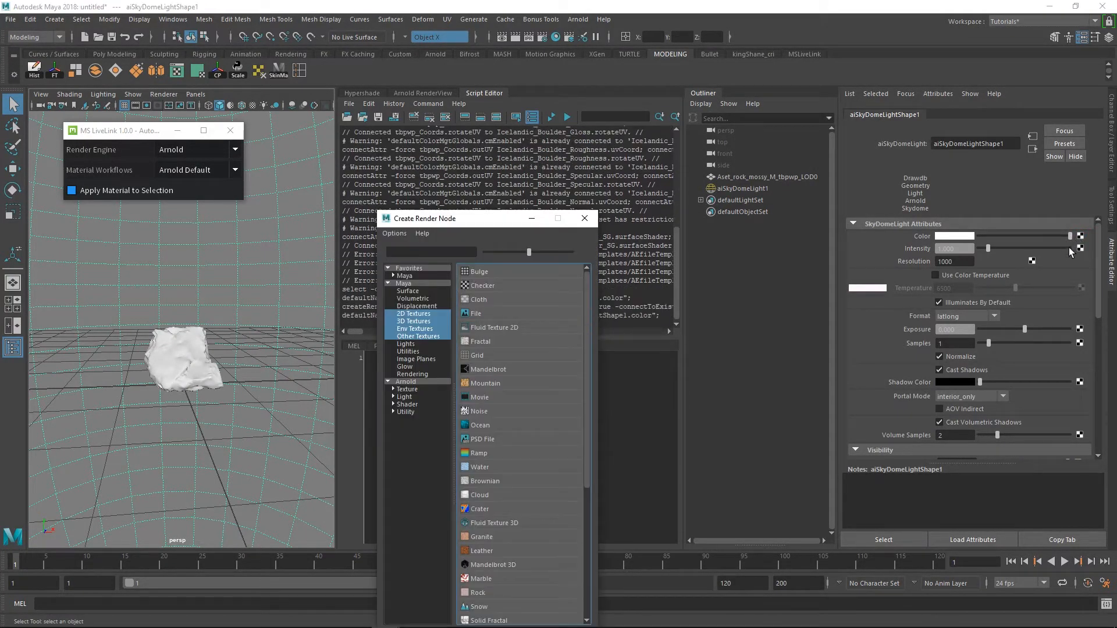
click(494, 313)
click(961, 232)
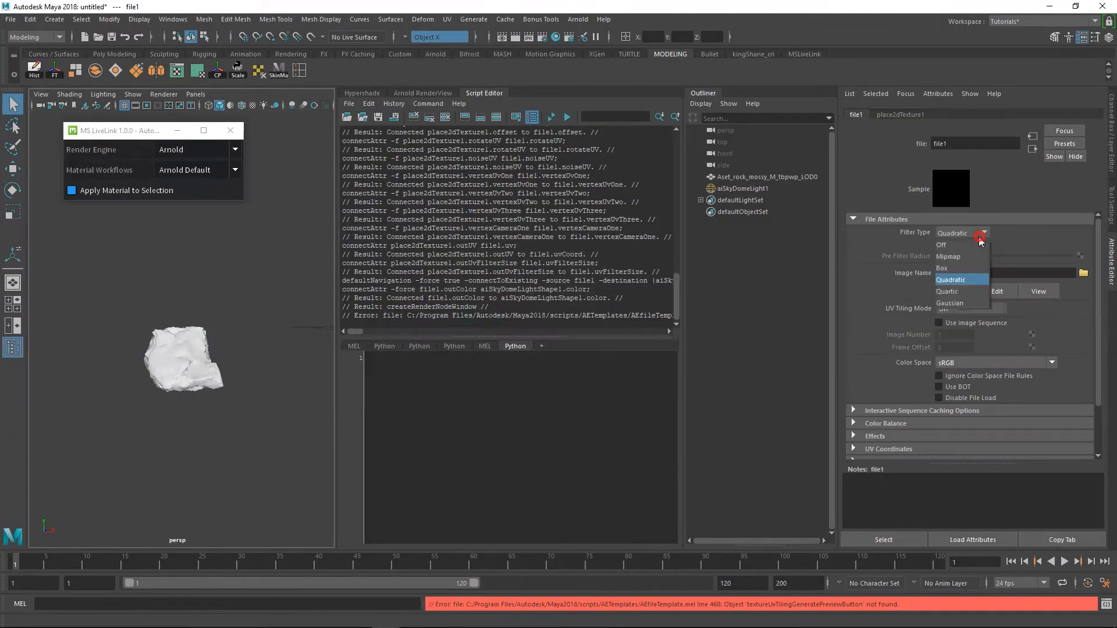
click(976, 242)
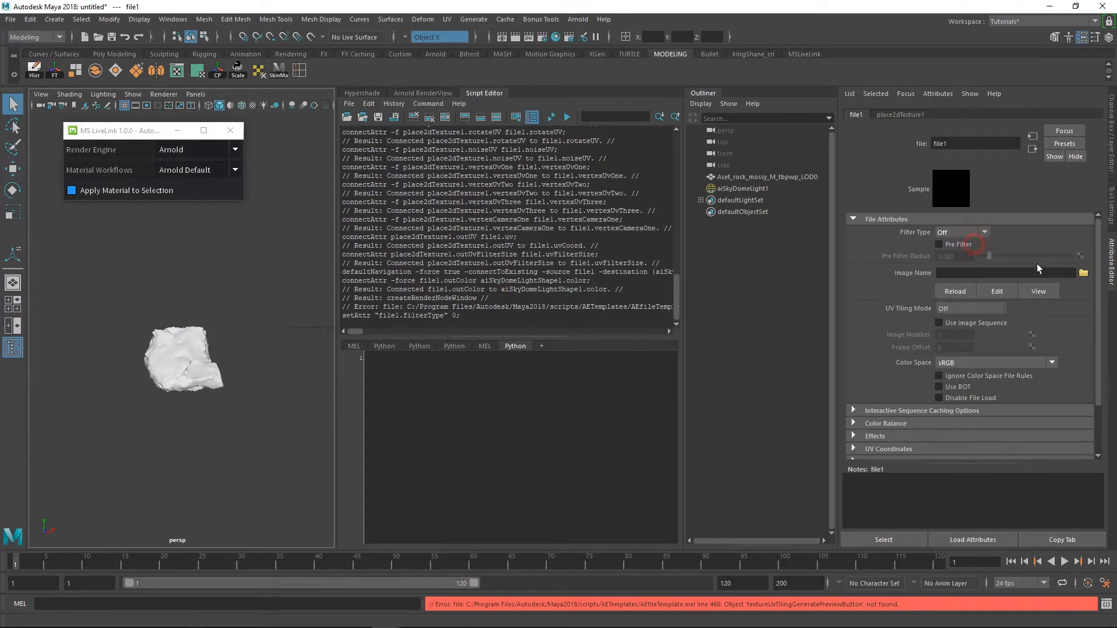
Load Greenhouse4_Ref.hdr from the DisplaceMegscansProject Hdrs folder as the image of the skydome's file texture
click(1083, 274)
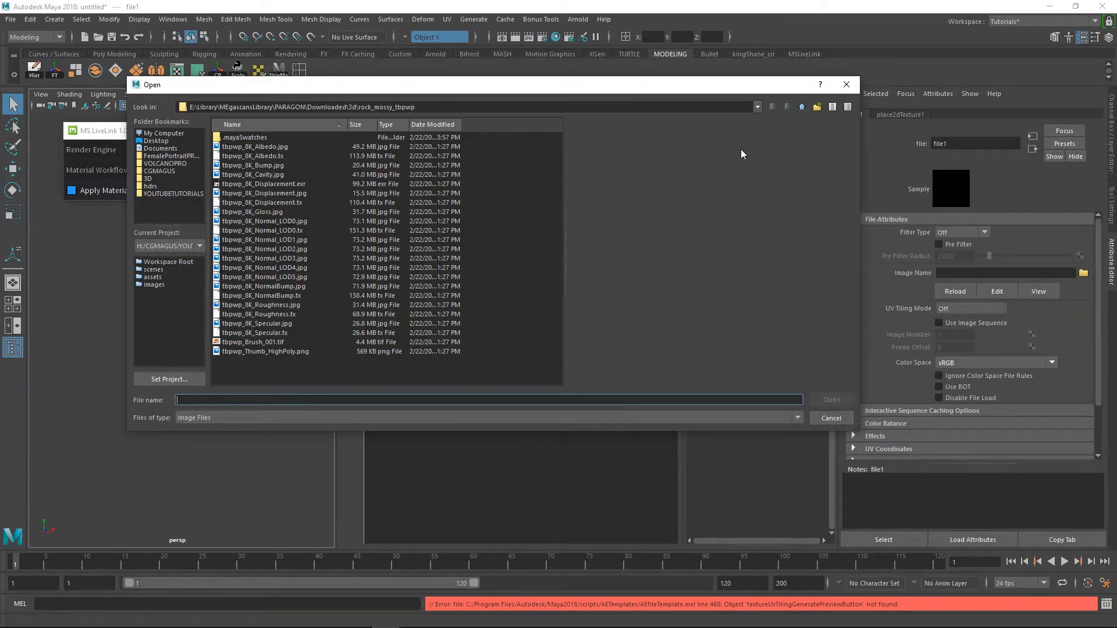
click(164, 192)
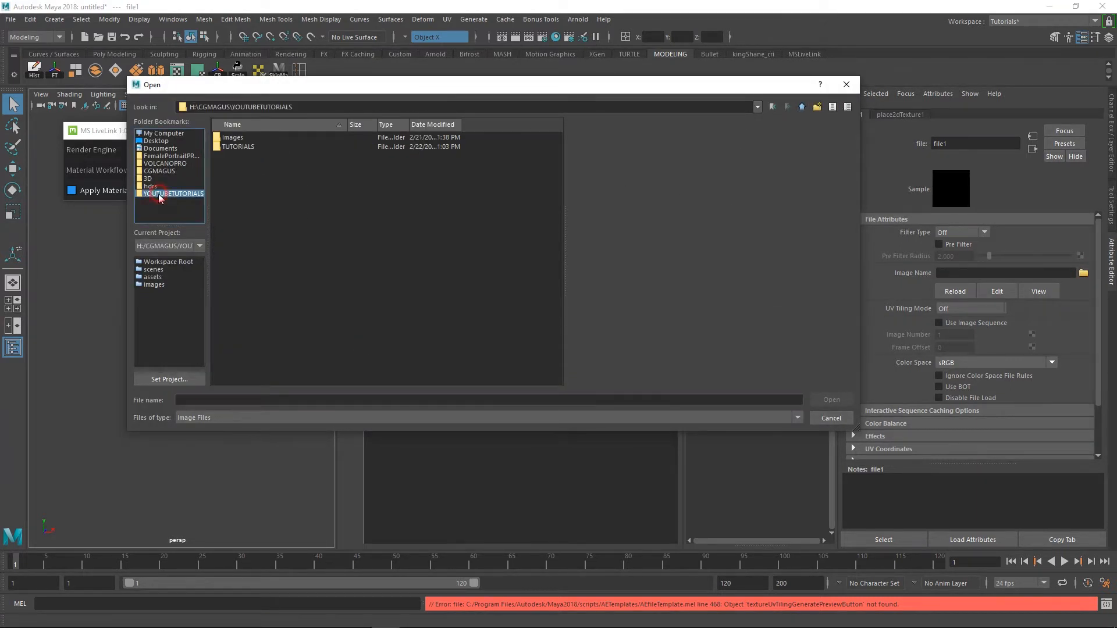
double_click(242, 147)
double_click(242, 139)
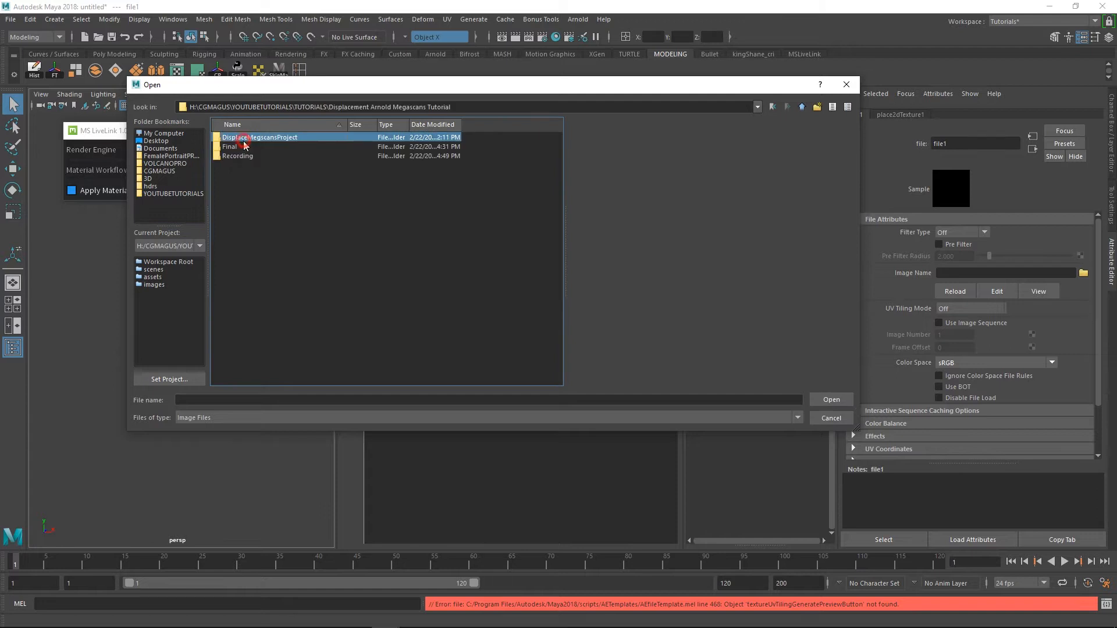
double_click(250, 139)
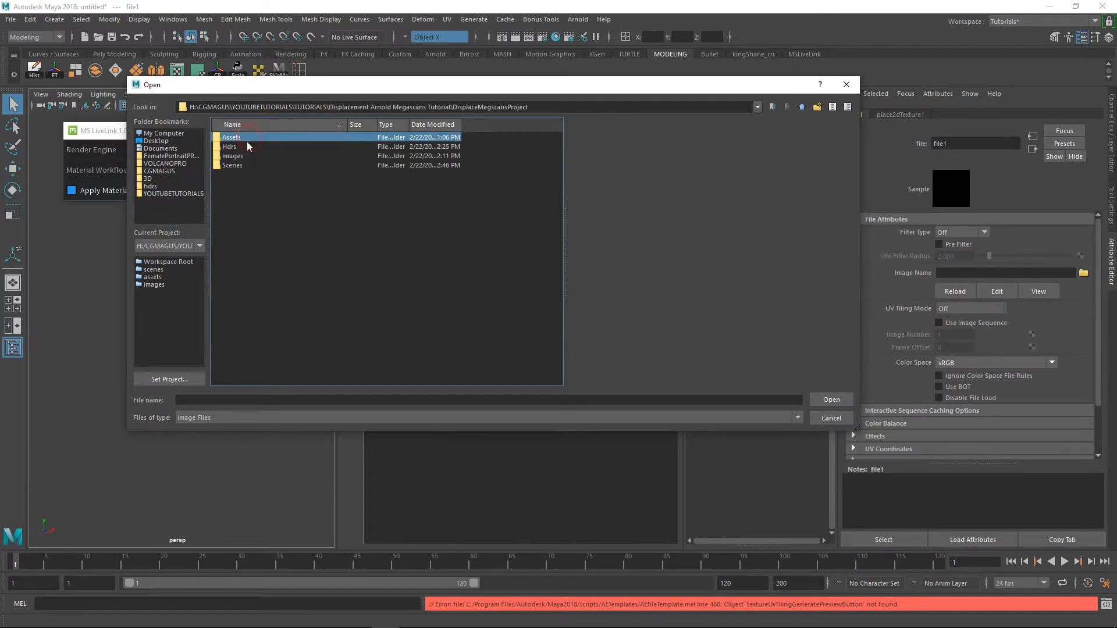
double_click(244, 148)
click(282, 175)
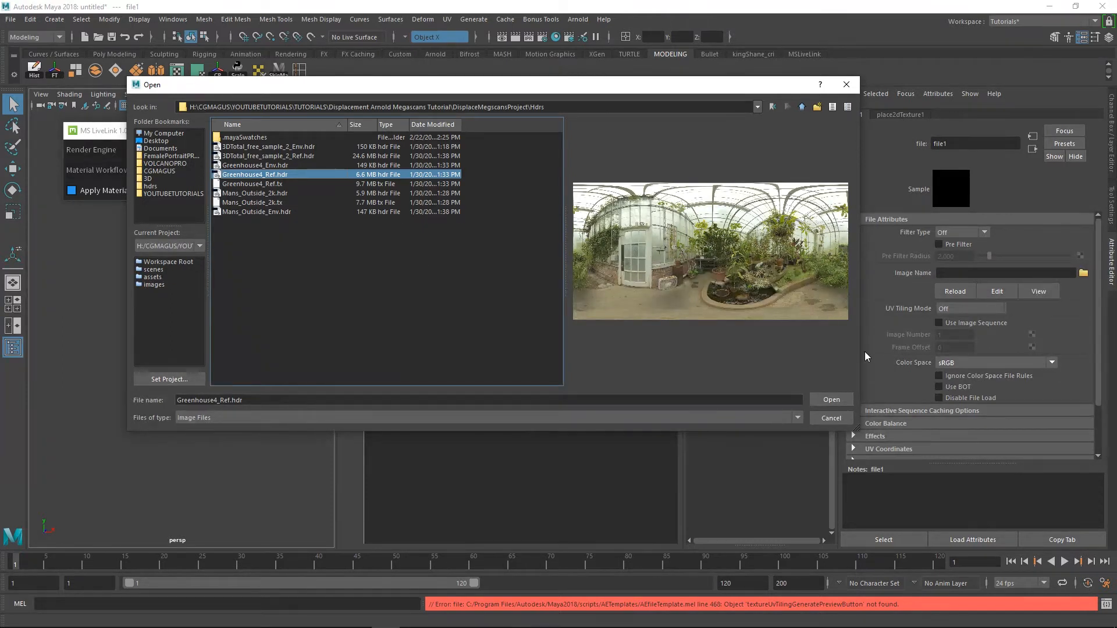
click(831, 397)
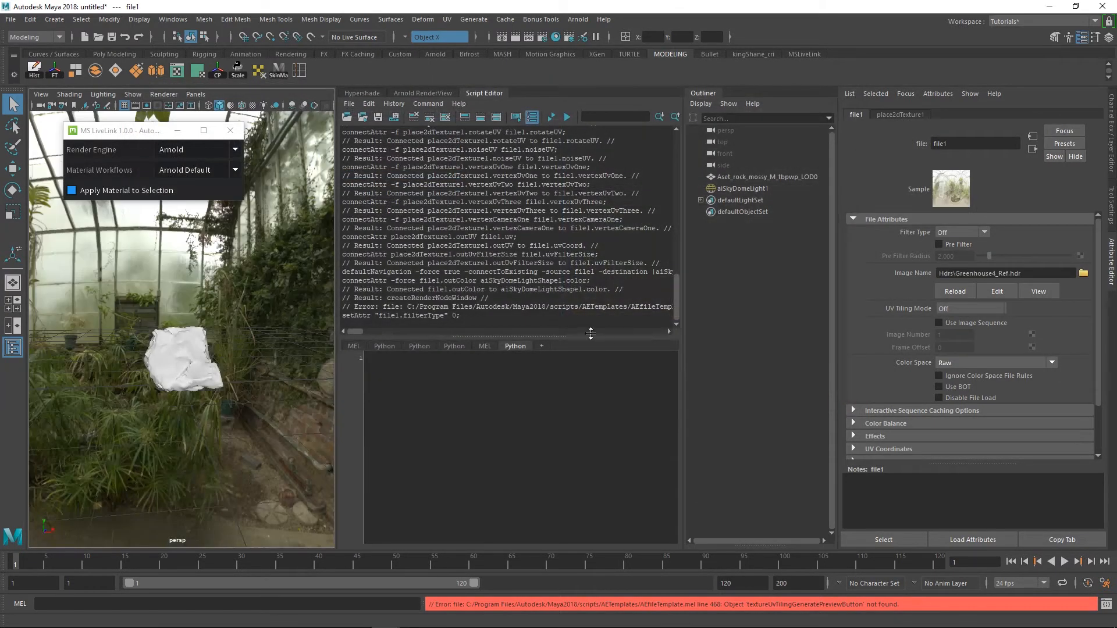
Show the boulder's render in a floating Arnold RenderView, closing MS LiveLink and fitting the render window over the viewport
click(423, 94)
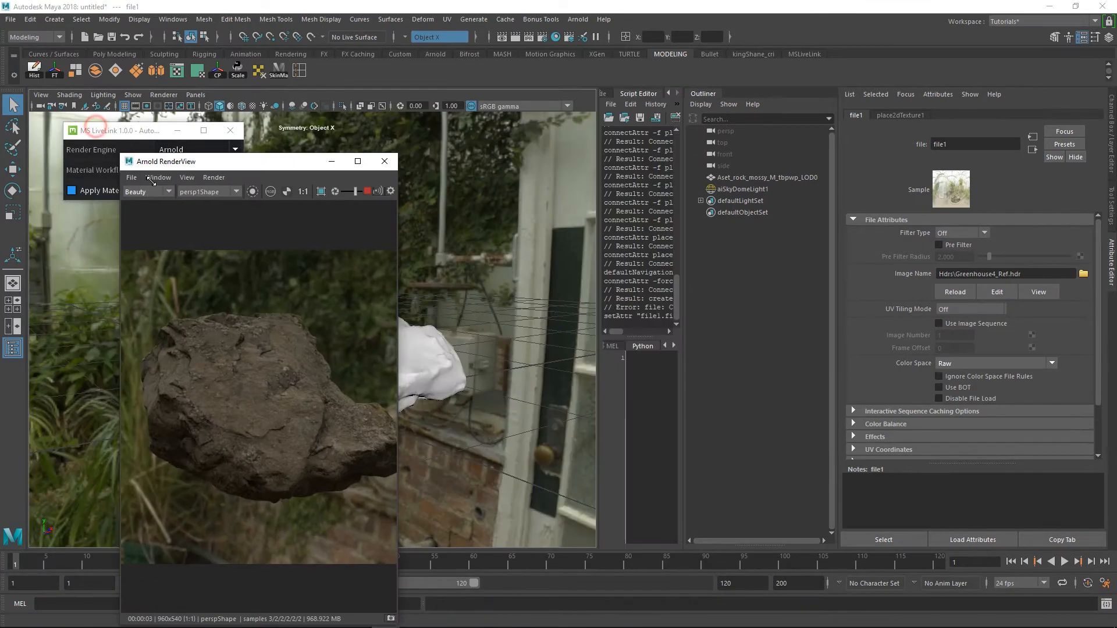
click(231, 131)
drag(258, 185, 163, 110)
drag(301, 191, 390, 191)
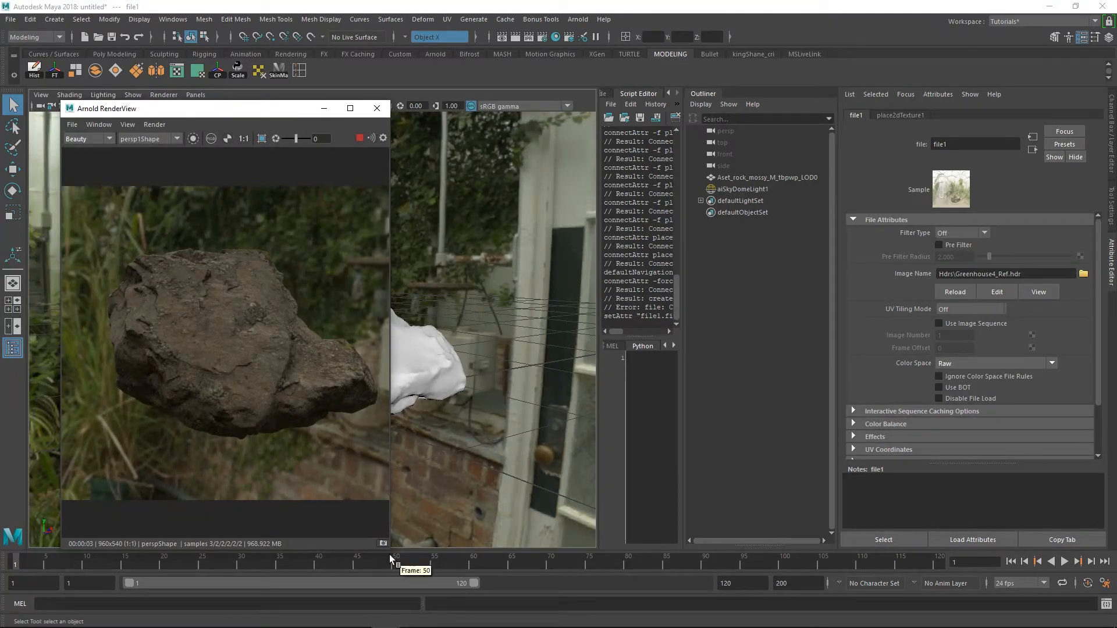
drag(389, 547, 403, 465)
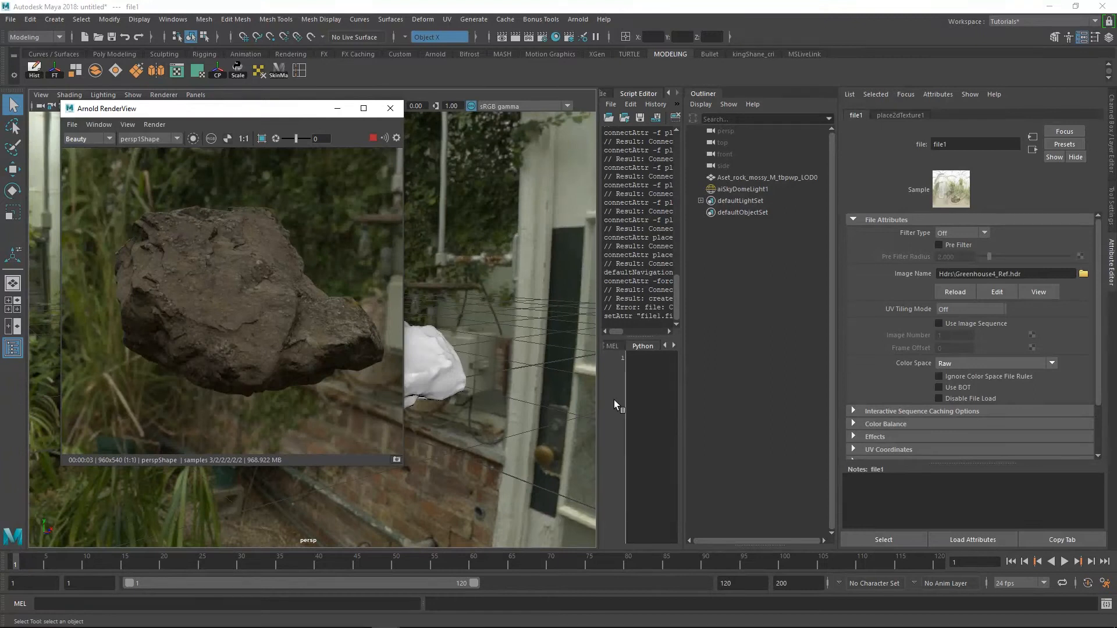
Bring up Hypershade in place of the Script Editor and show the Icelandic_Boulder_Mat node network beside the render window
click(640, 92)
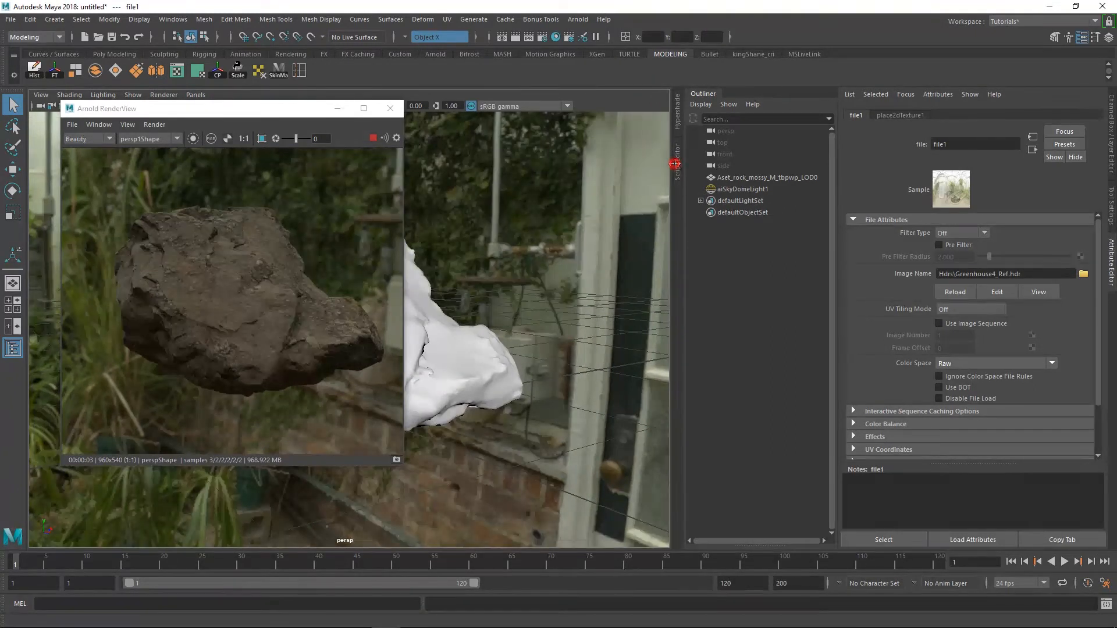
click(678, 122)
mouse_move(346, 115)
mouse_down()
mouse_move(311, 106)
mouse_move(330, 103)
mouse_up()
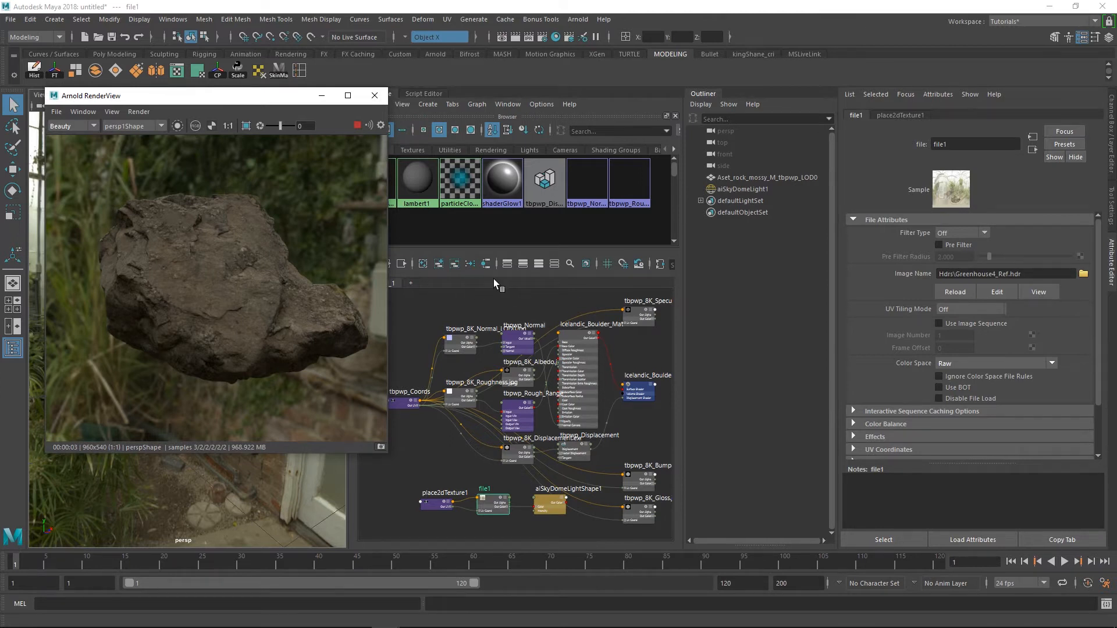
alt+right_drag(588, 387, 536, 359)
alt+middle_drag(537, 359, 575, 354)
click(608, 365)
mouse_move(609, 366)
mouse_down()
mouse_move(628, 345)
mouse_move(615, 363)
mouse_up()
alt+right_drag(587, 369, 610, 373)
alt+middle_drag(611, 372, 549, 319)
alt+right_drag(545, 366, 557, 367)
alt+middle_drag(549, 342, 556, 402)
Set the Output Max of the tbpwp_Rough_Range node to 0.8
click(511, 402)
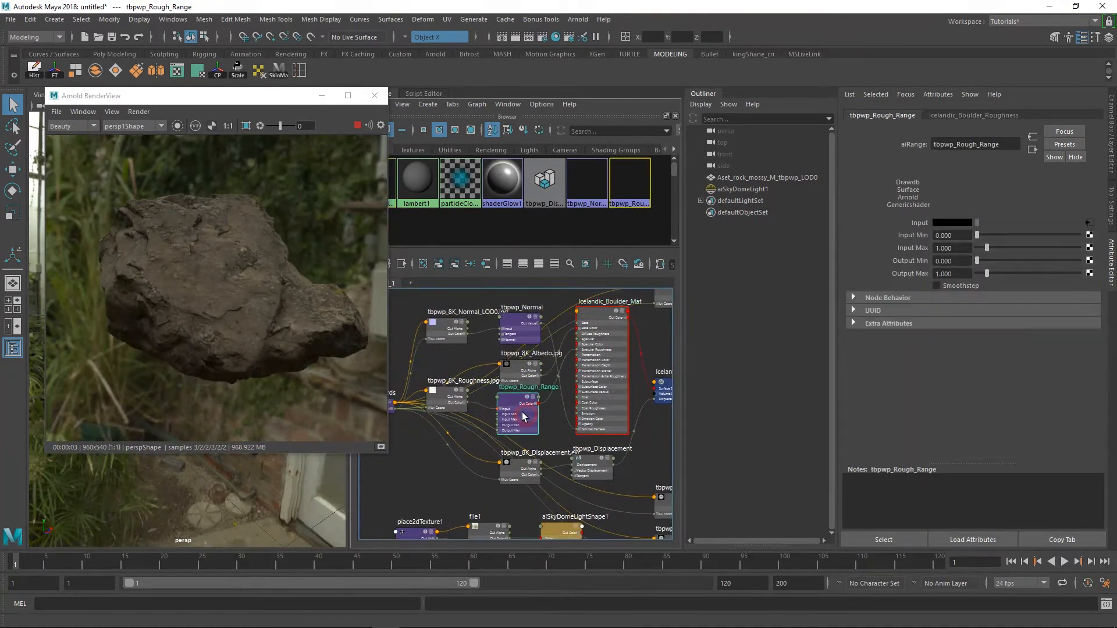
alt+right_drag(510, 402, 530, 423)
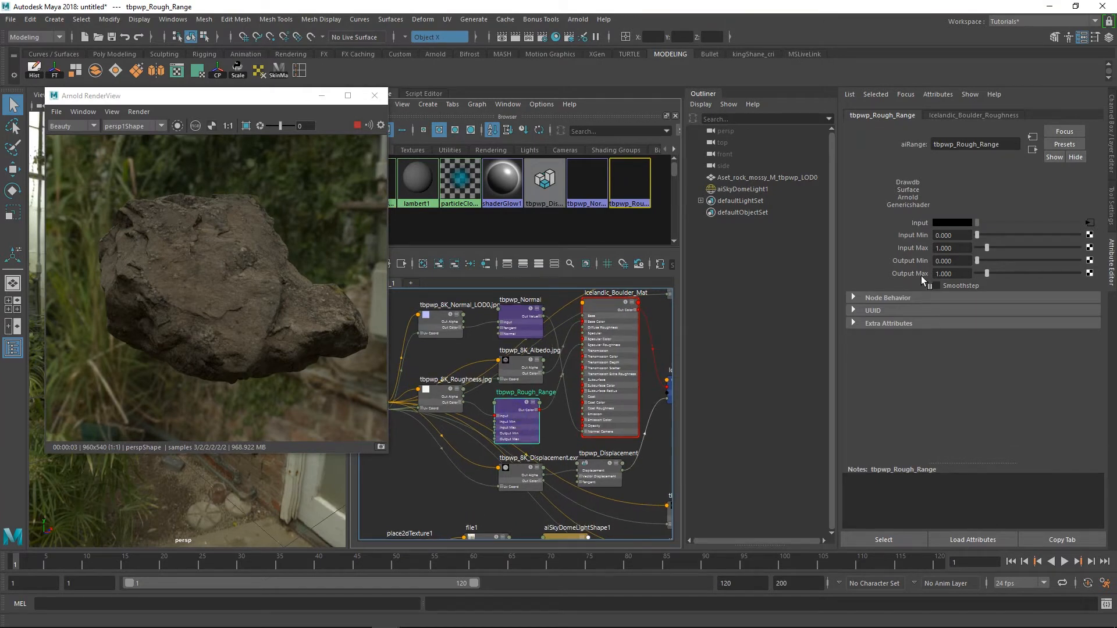
double_click(953, 273)
text(0.8)
key(Return)
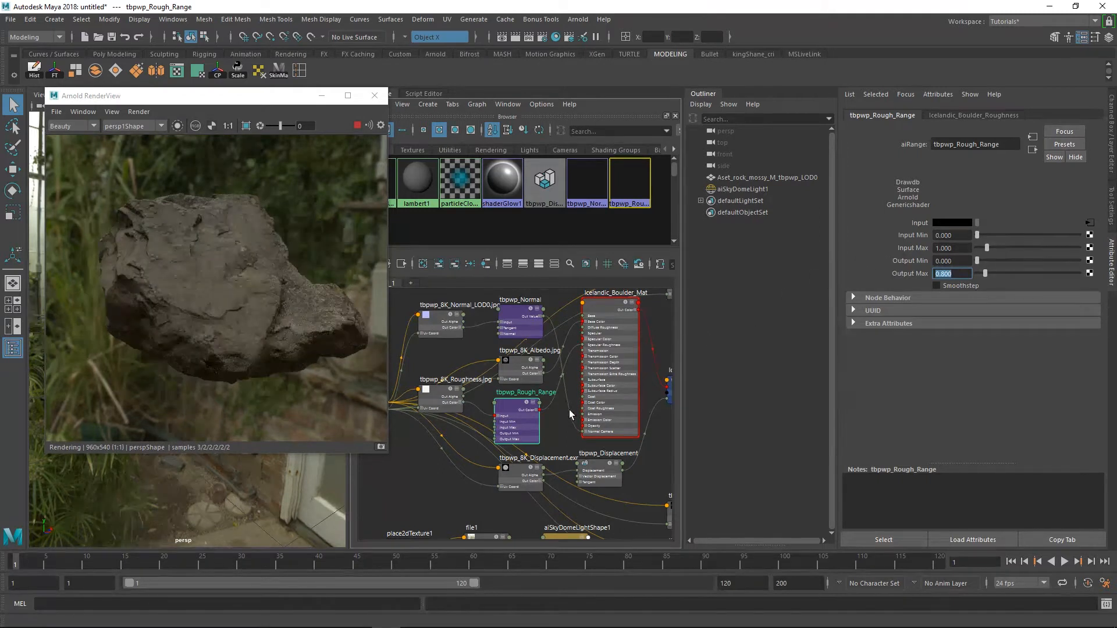
Check the Icelandic_Boulder_Mat shader's attributes and raise the Output Min of the tbpwp_Rough_Range node to 0.402
scroll(545, 378, down, 1)
alt+middle_drag(545, 378, 454, 307)
alt+middle_drag(504, 361, 516, 478)
drag(530, 359, 573, 338)
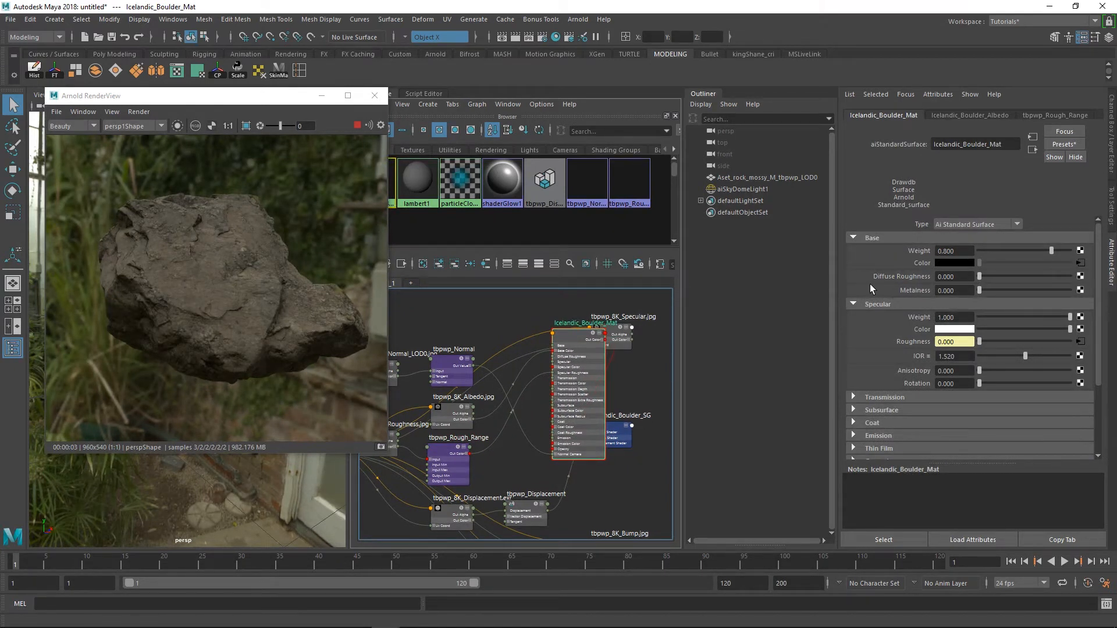
click(444, 459)
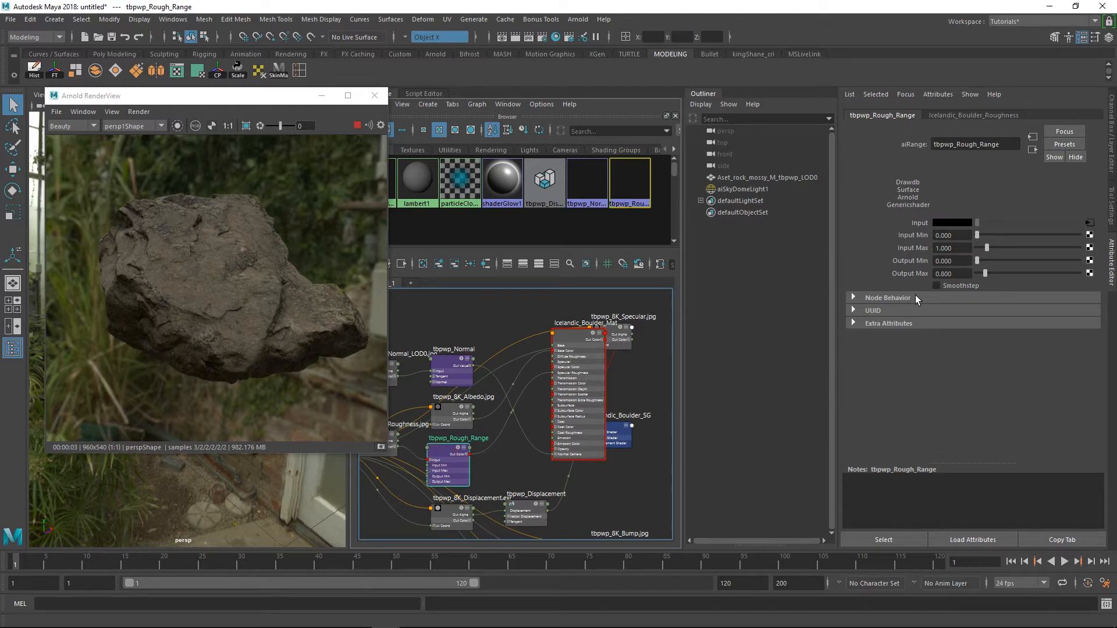
drag(977, 262, 980, 261)
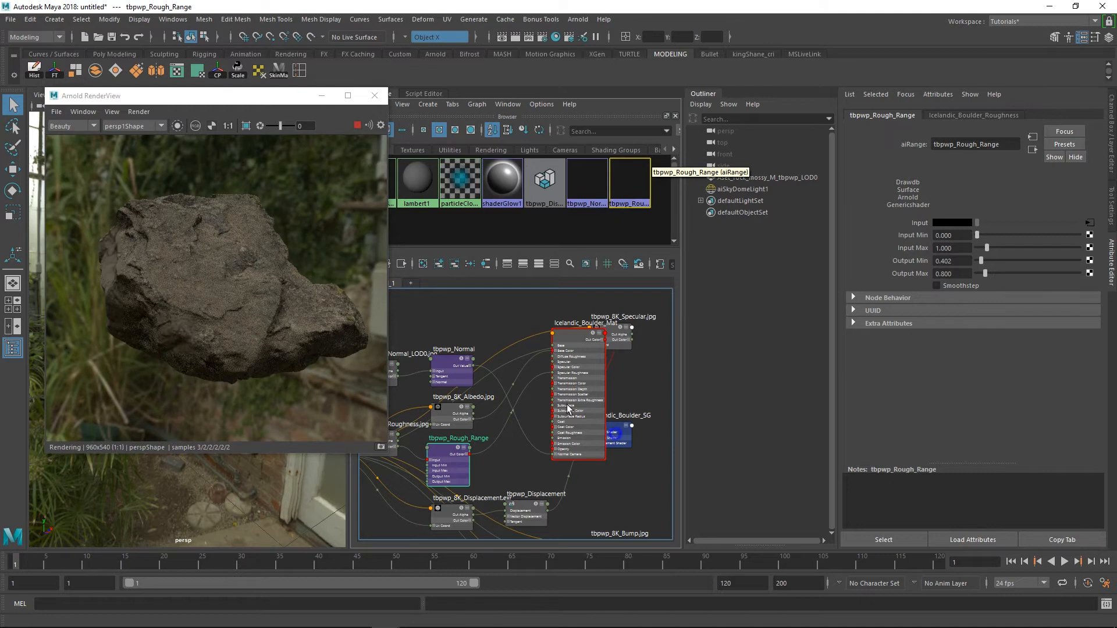
Add the debug shading selector to the Arnold RenderView toolbar and switch the render to Basic shading
scroll(570, 434, down, 2)
alt+middle_drag(570, 437, 567, 367)
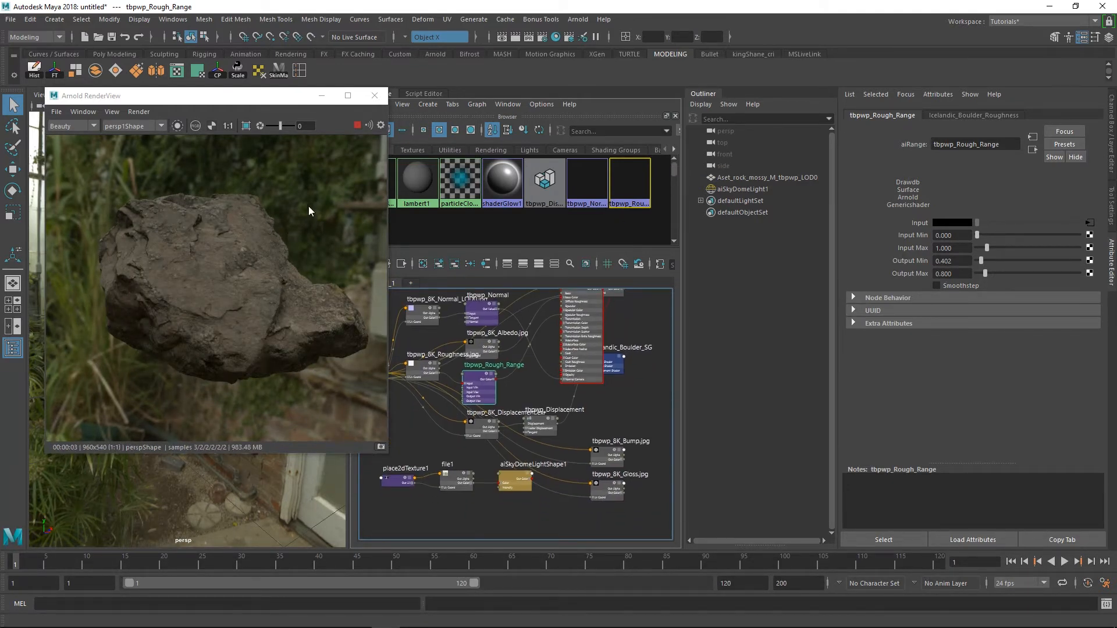
drag(91, 99, 92, 99)
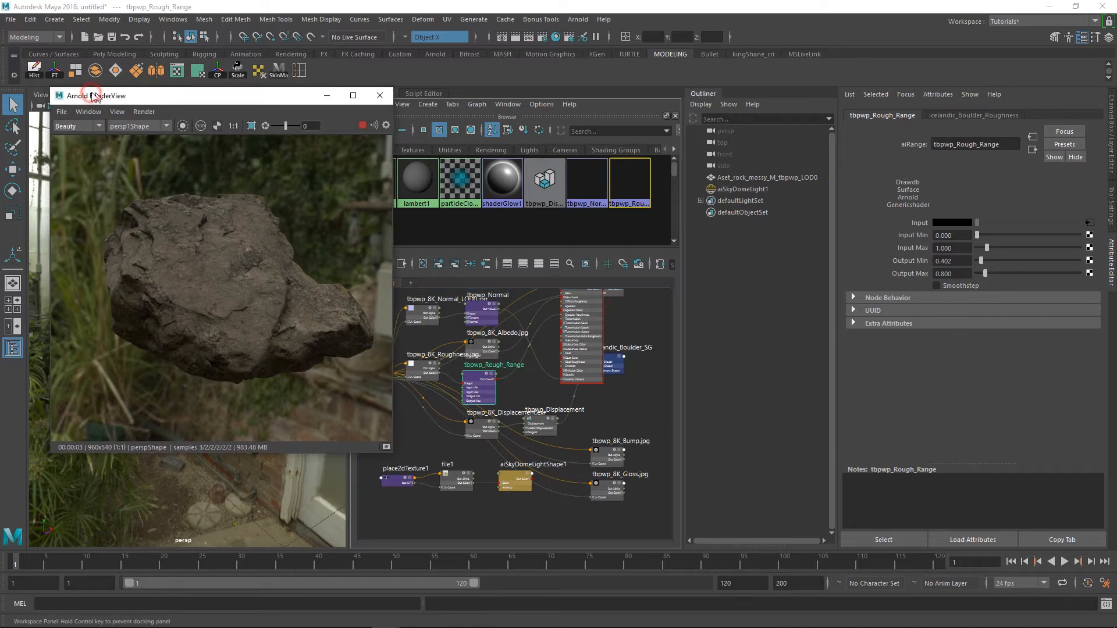
click(58, 112)
mouse_move(79, 112)
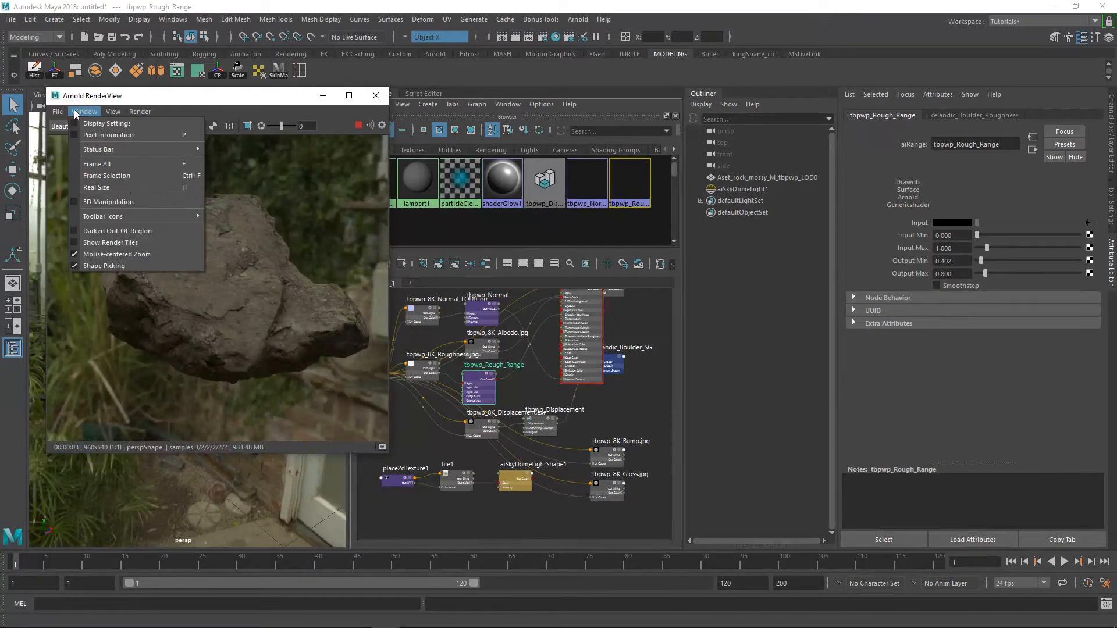
mouse_move(140, 217)
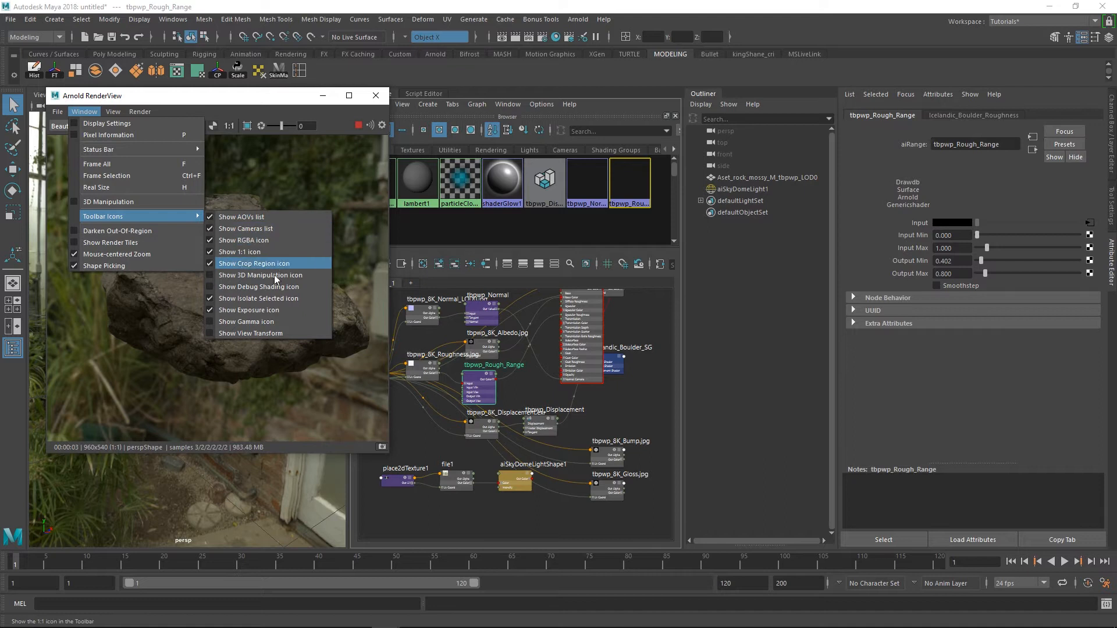
click(270, 288)
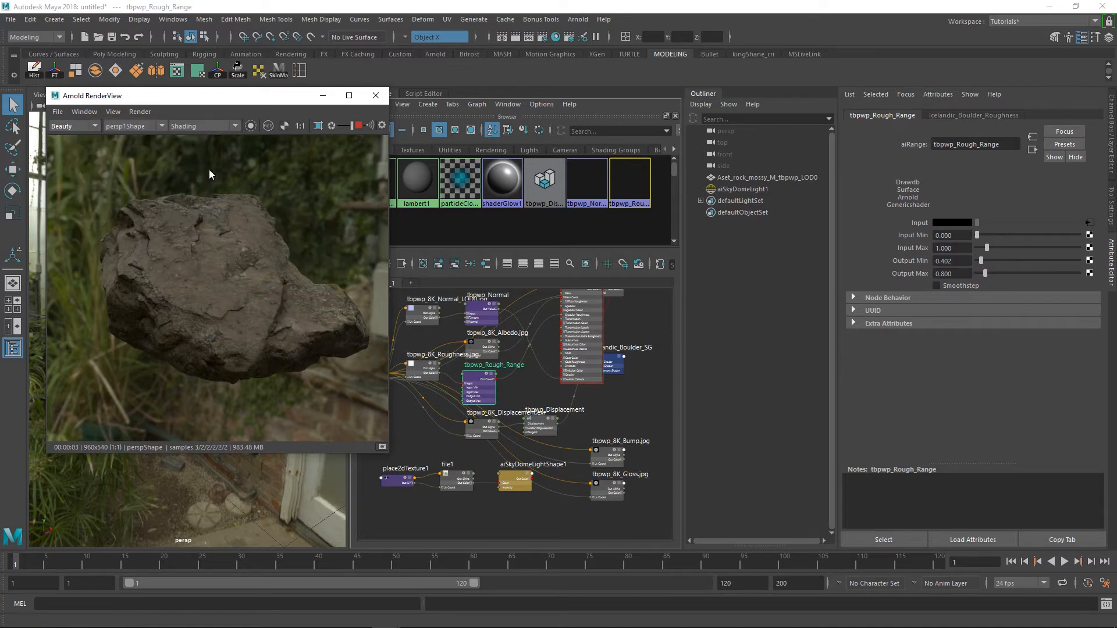
click(196, 127)
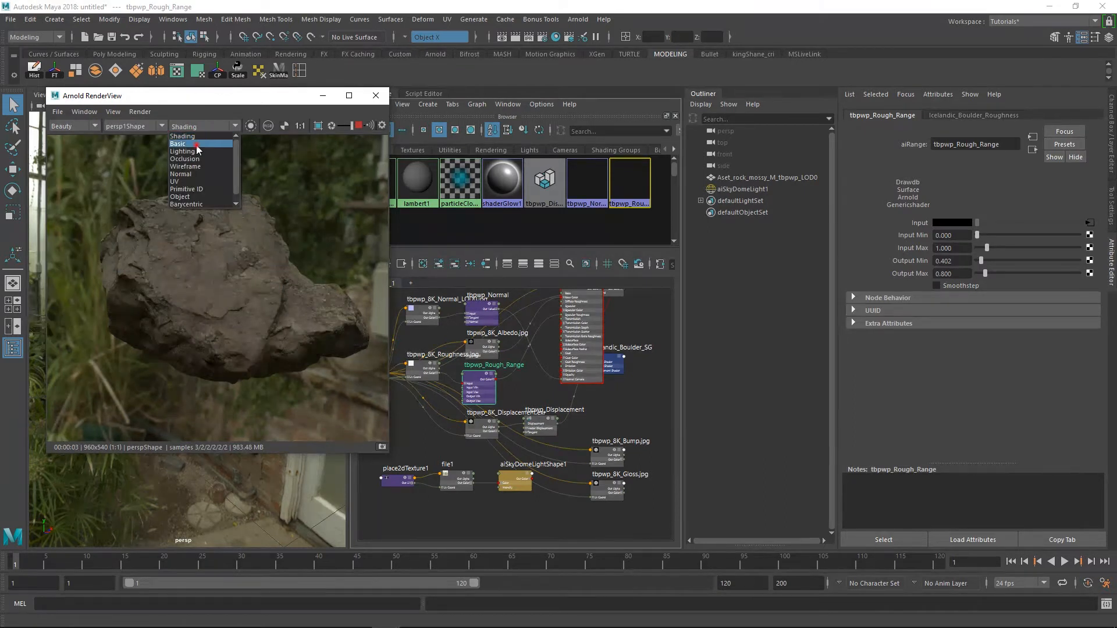
click(196, 145)
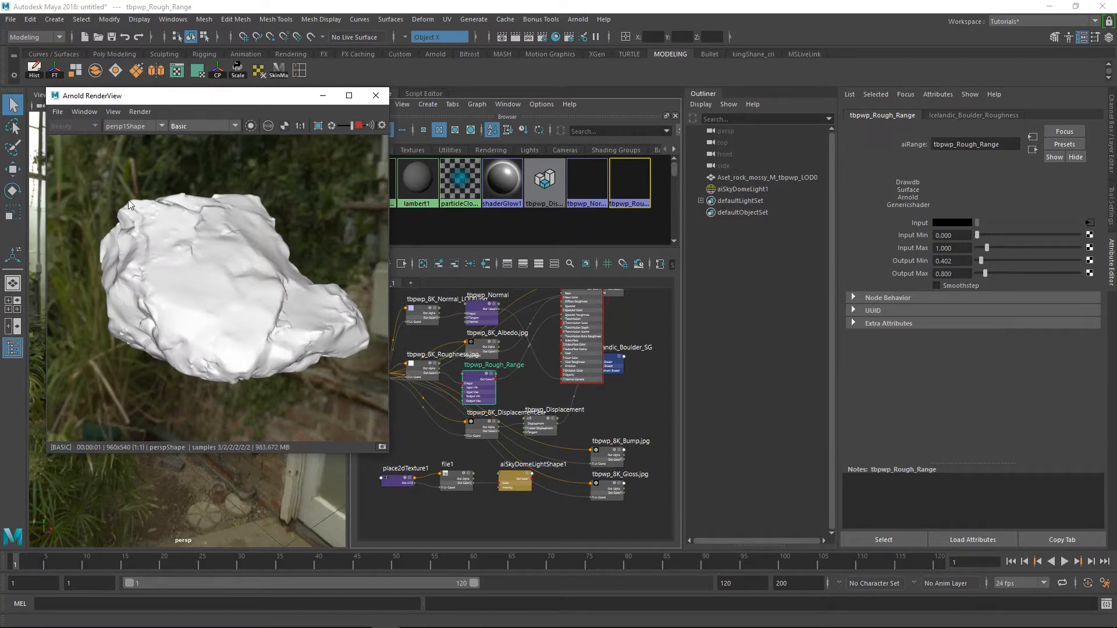
Set the displacement Height in the boulder mesh's Arnold attributes to 0 and inspect the render up close
click(185, 149)
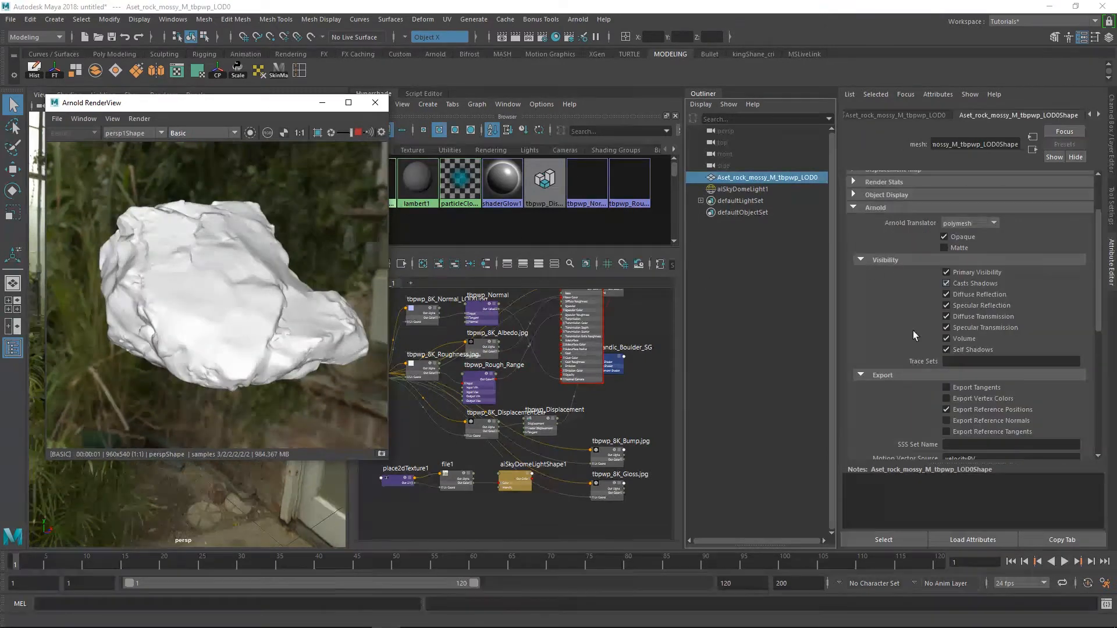
scroll(894, 361, down, 7)
scroll(894, 361, down, 2)
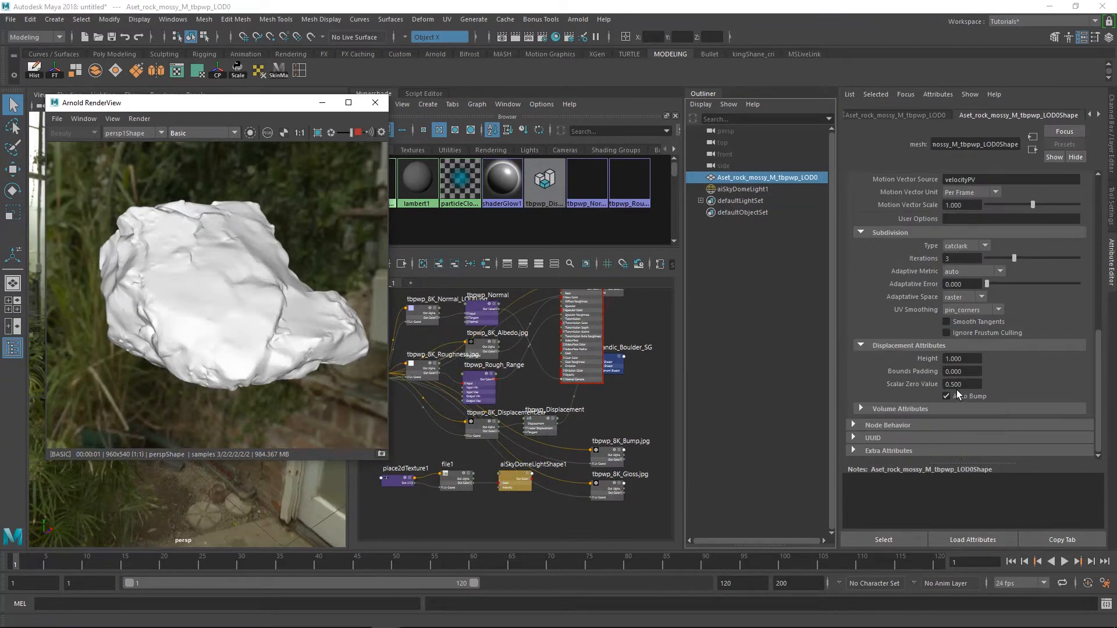
click(972, 362)
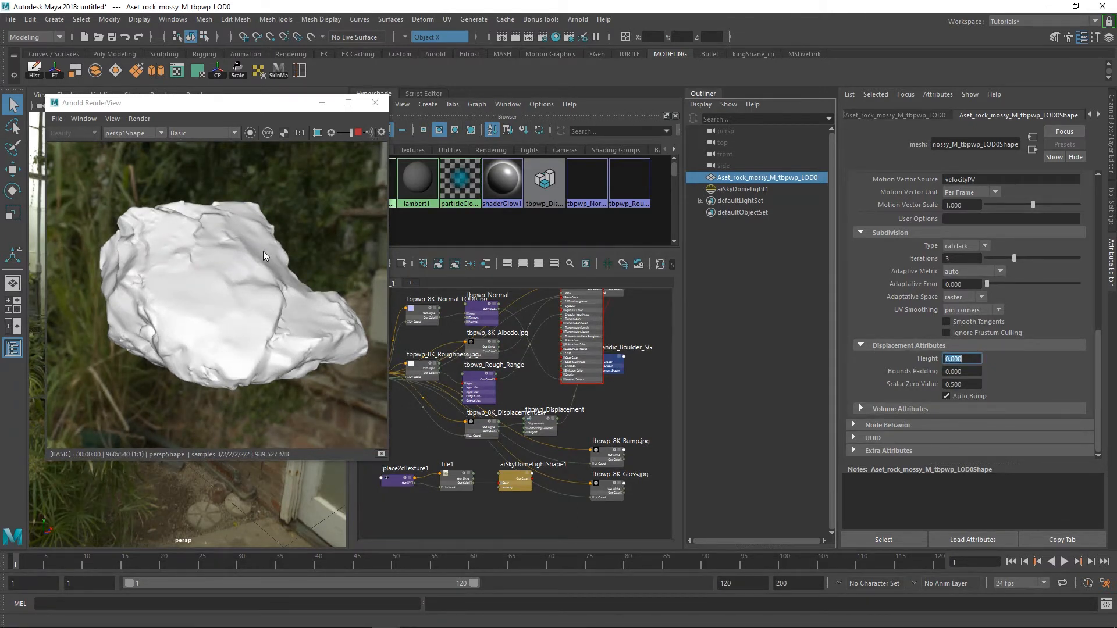
scroll(120, 265, up, 2)
scroll(219, 277, up, 2)
Try a displacement Height of 5 on the boulder and examine its surface detail in the render
click(970, 359)
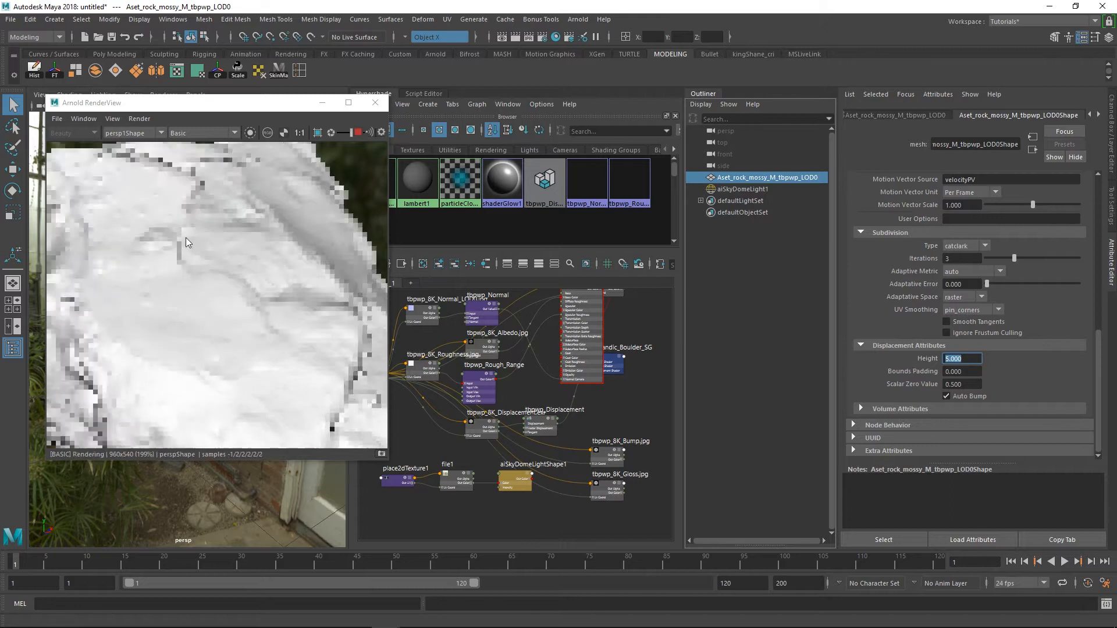
scroll(232, 262, down, 2)
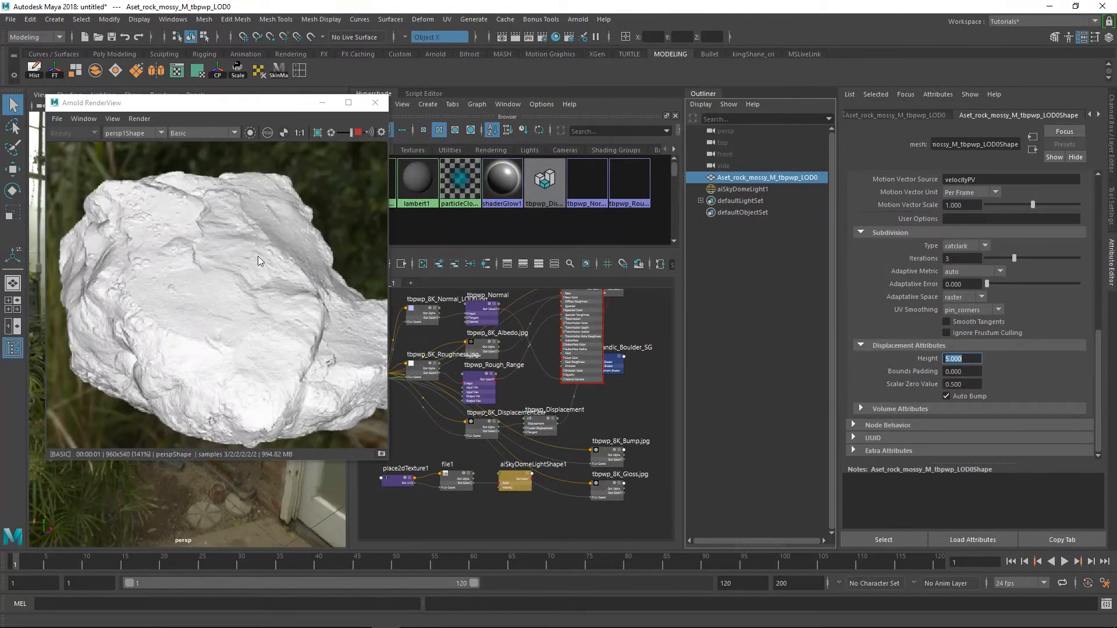
scroll(269, 257, up, 2)
scroll(270, 256, down, 2)
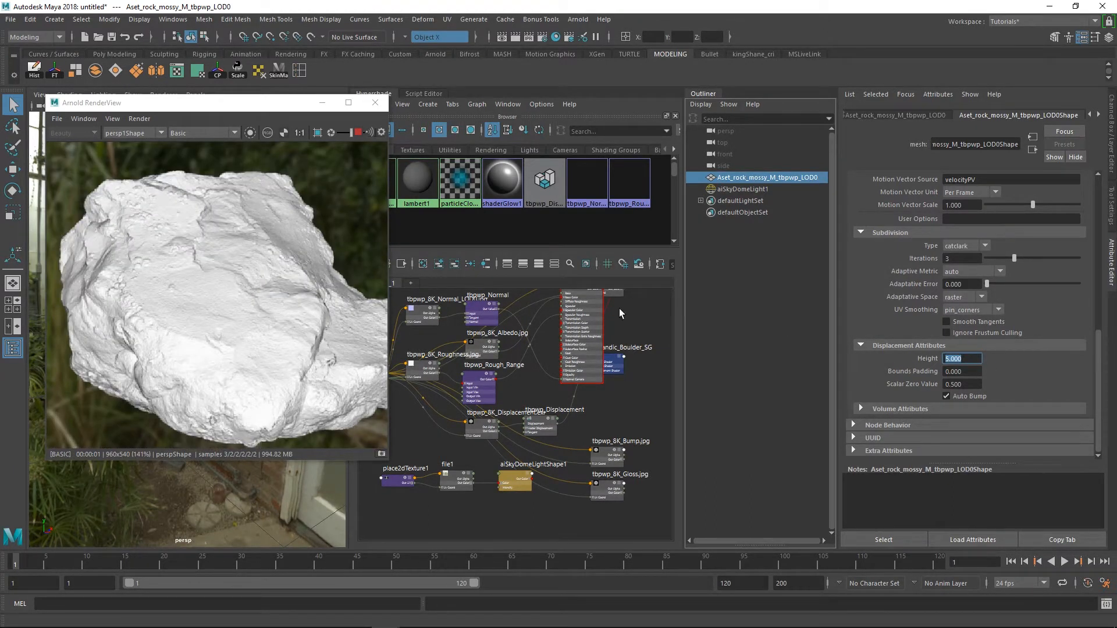
Preview the boulder in the Occlusion debug mode and return the render to full Shading
click(196, 133)
click(185, 166)
click(198, 135)
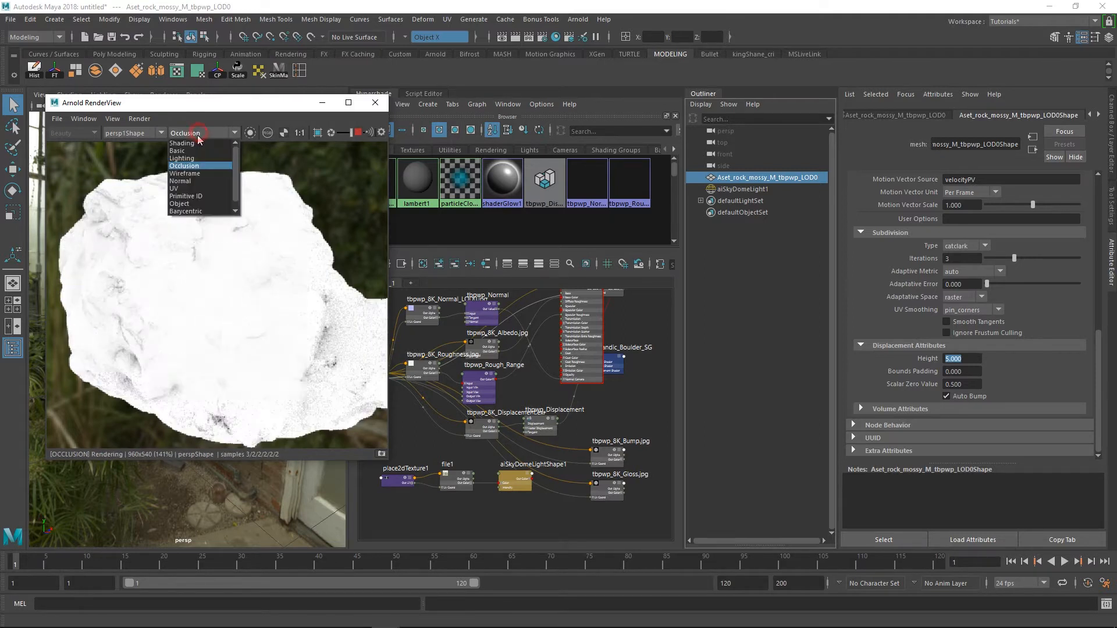
click(172, 140)
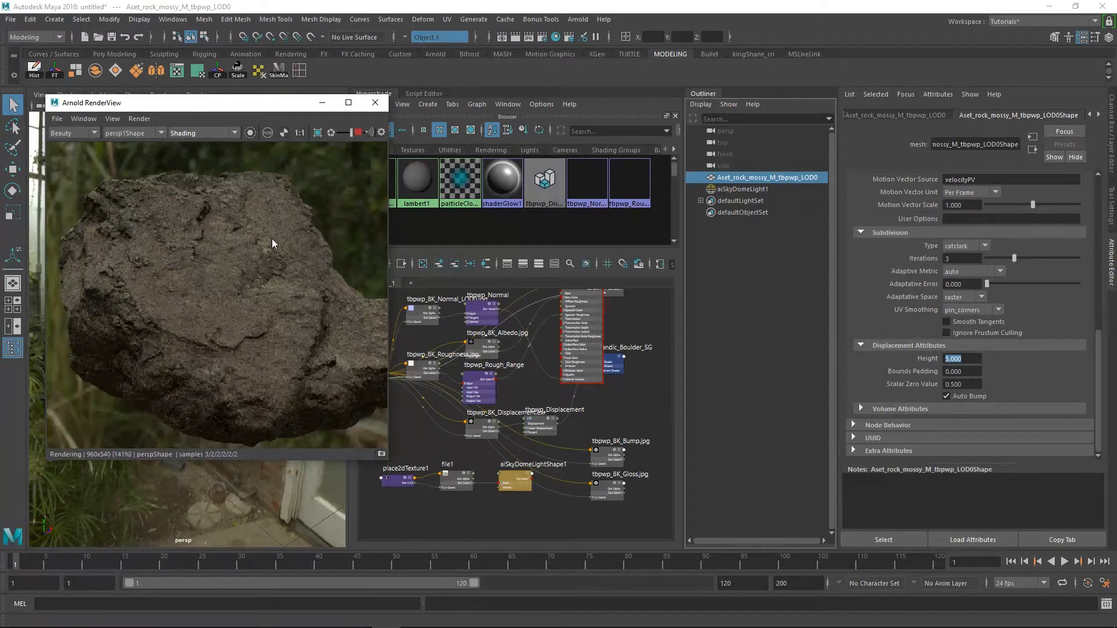
Set the boulder's displacement Height to 2.8 and check the whole rock in the render
scroll(264, 259, down, 1)
drag(968, 359, 865, 350)
text(.8)
key(Return)
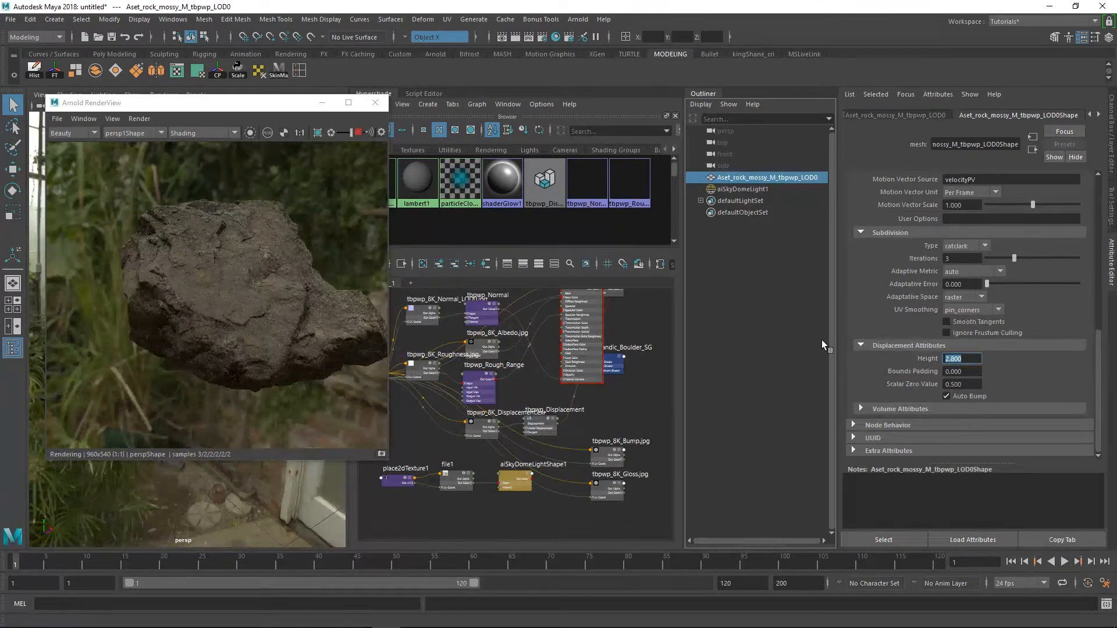
scroll(268, 255, down, 2)
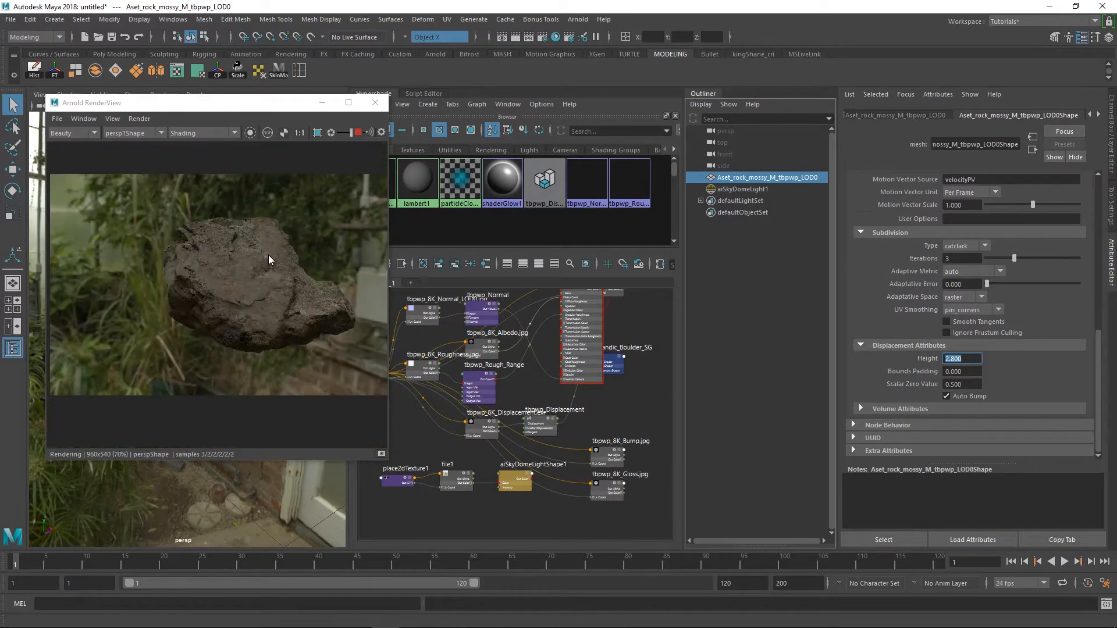
Dock the Arnold RenderView alongside the Hypershade and Script Editor and stop the live render
drag(260, 111, 542, 95)
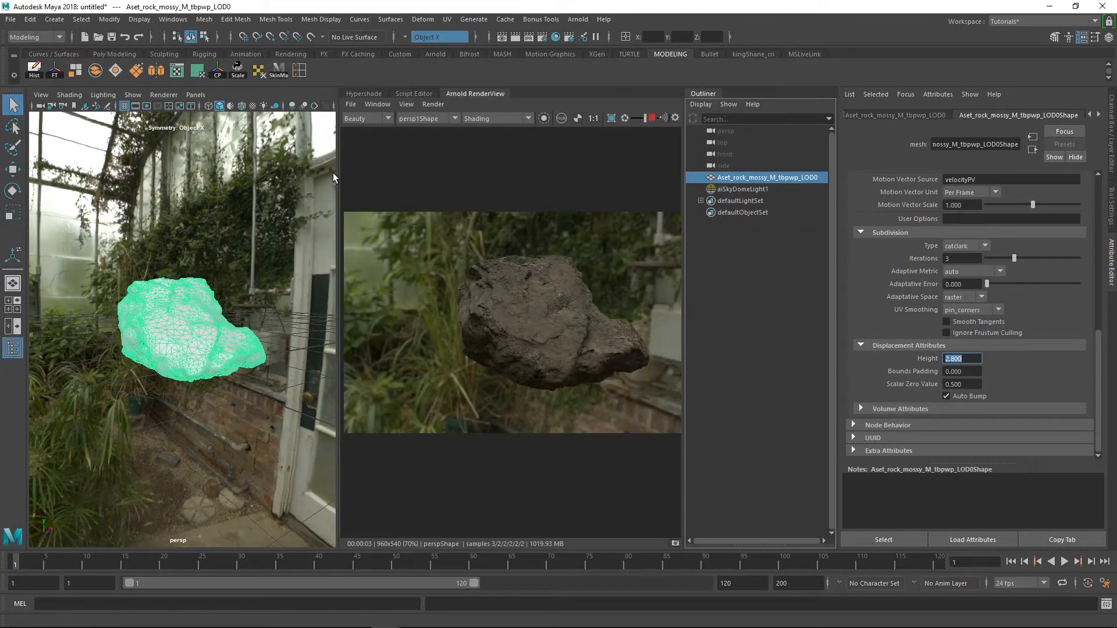
click(652, 119)
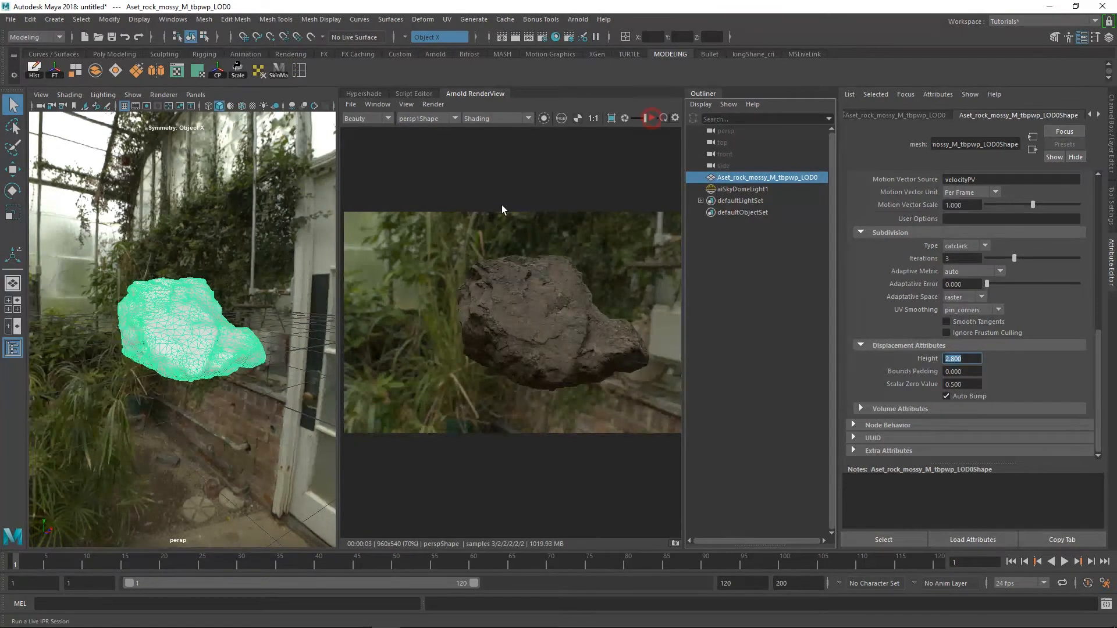
click(334, 281)
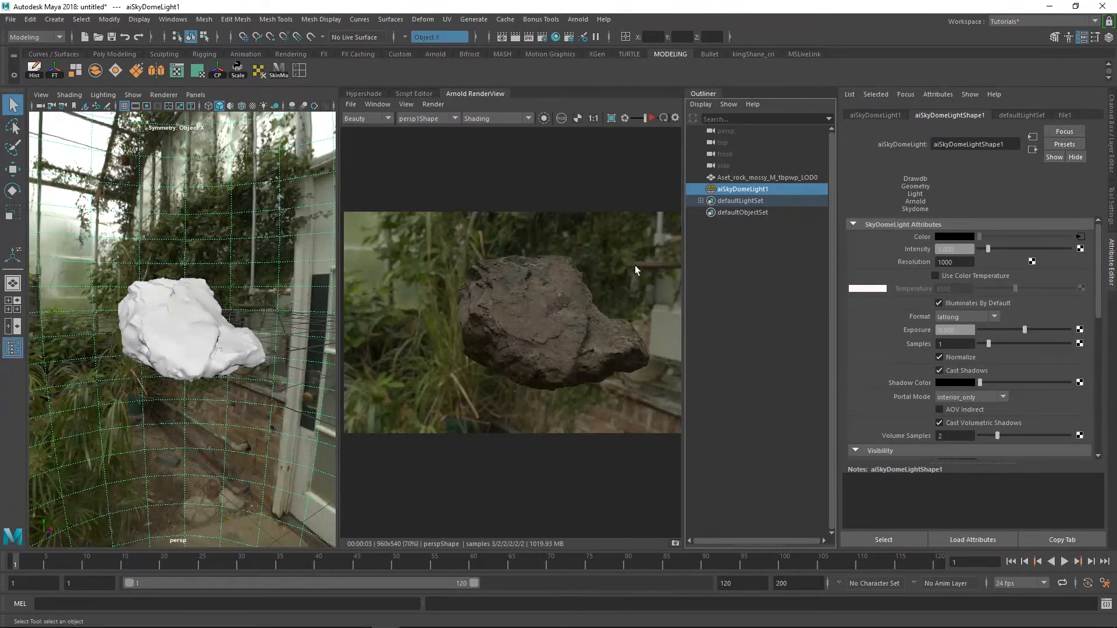
Create an Arnold area light and raise it above the boulder to a height of about 189 cm
alt+right_drag(278, 296, 250, 288)
alt+drag(249, 288, 240, 288)
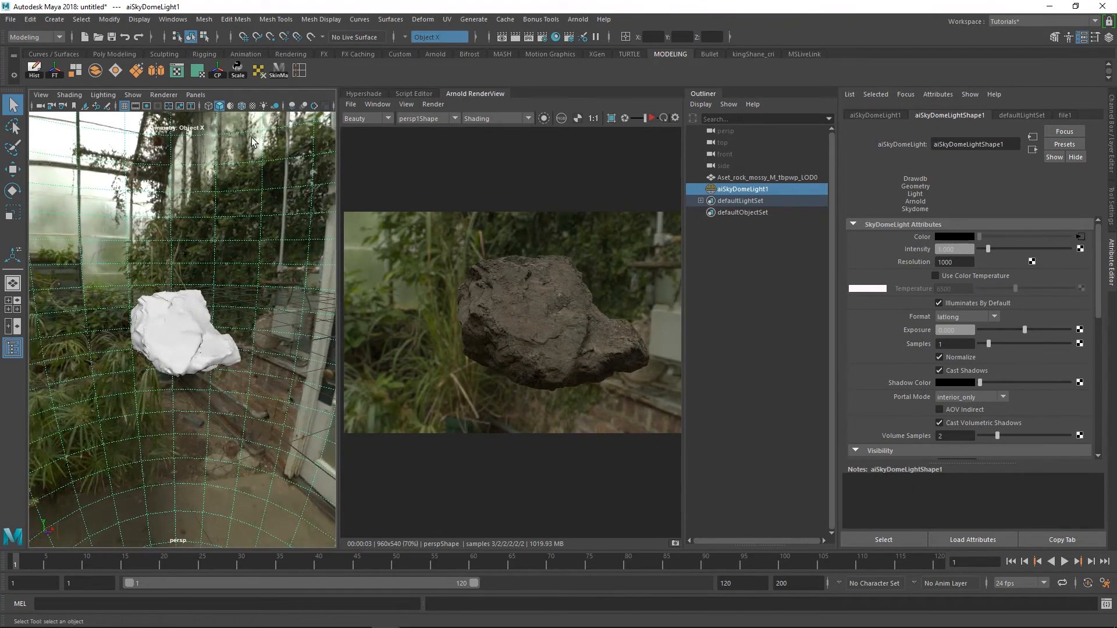
click(583, 22)
mouse_move(640, 78)
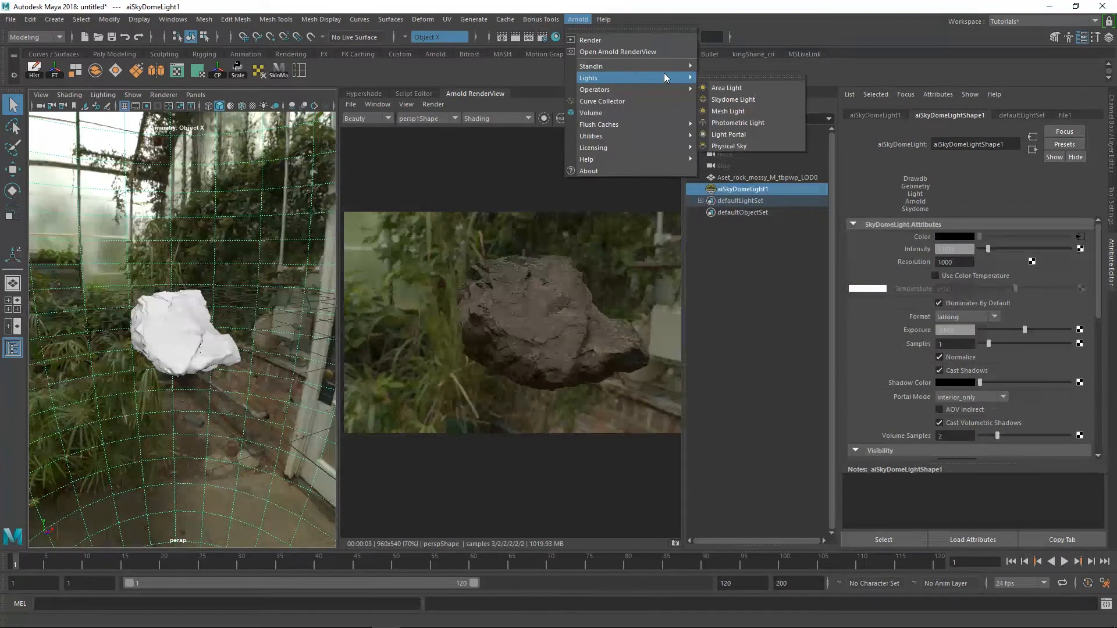
click(749, 92)
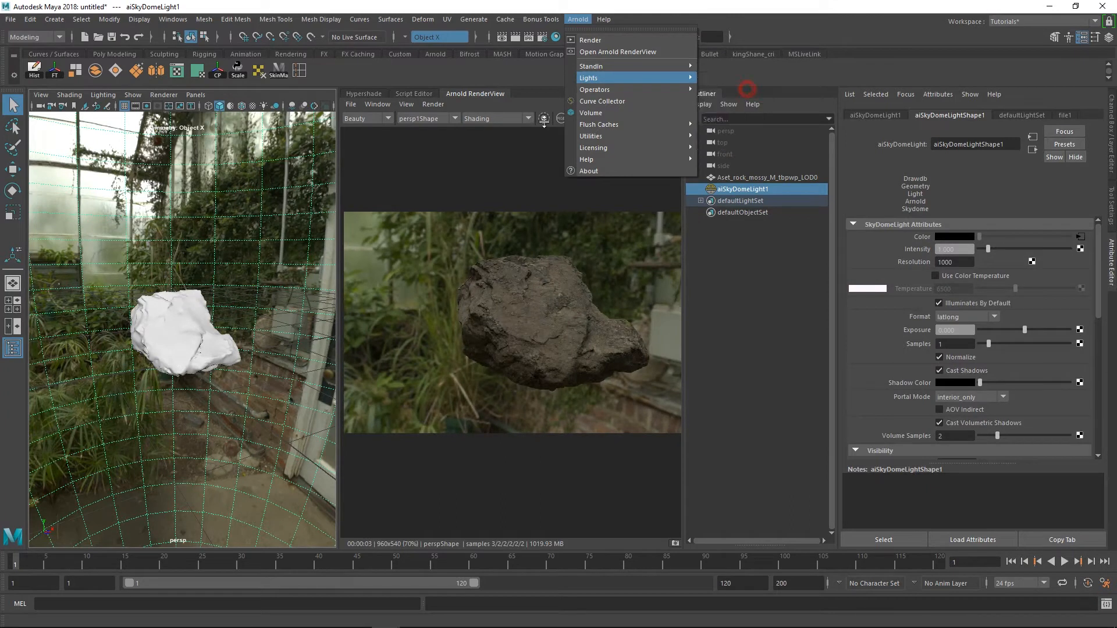
key(w)
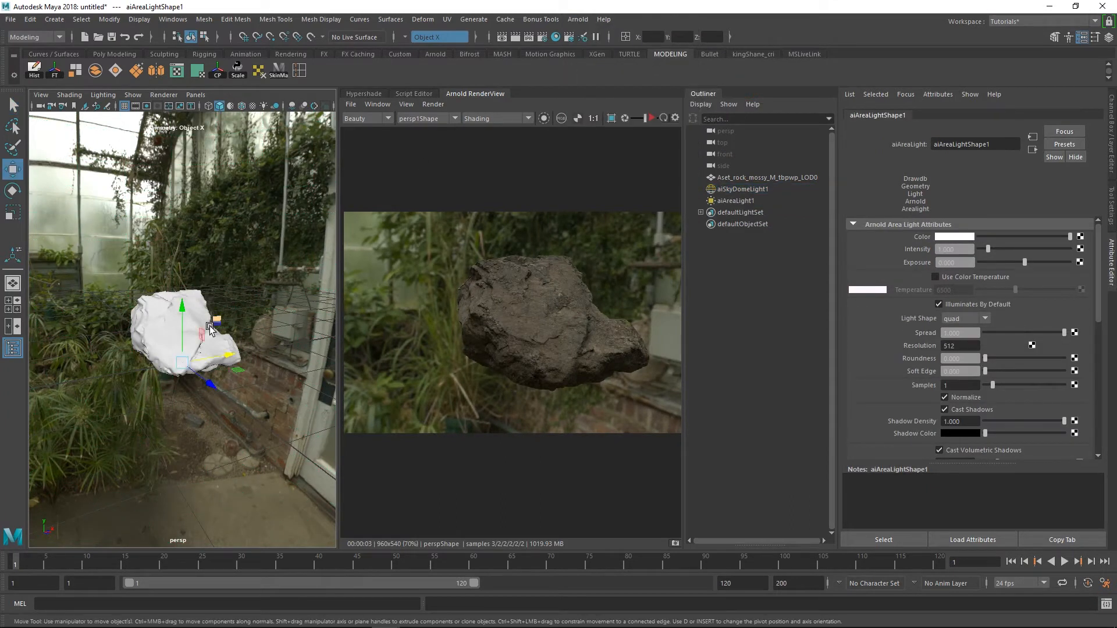
mouse_move(186, 212)
mouse_down()
mouse_move(185, 242)
mouse_move(190, 191)
mouse_up()
drag(184, 304, 185, 169)
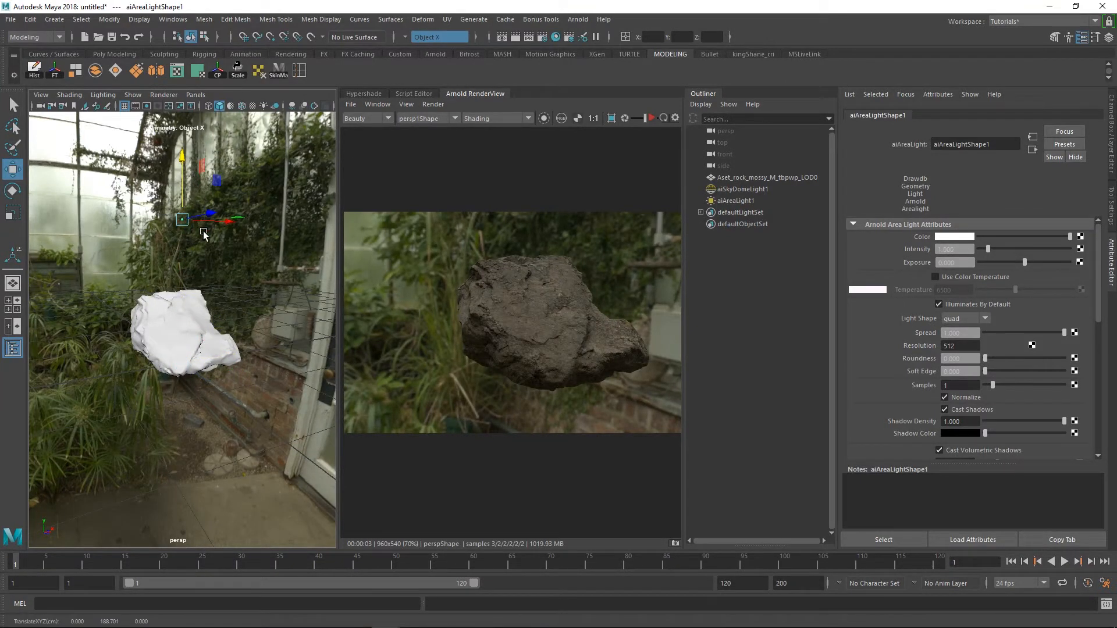
Scale the area light uniformly to about 49 and rotate it to face down at the boulder
key(r)
drag(182, 220, 255, 206)
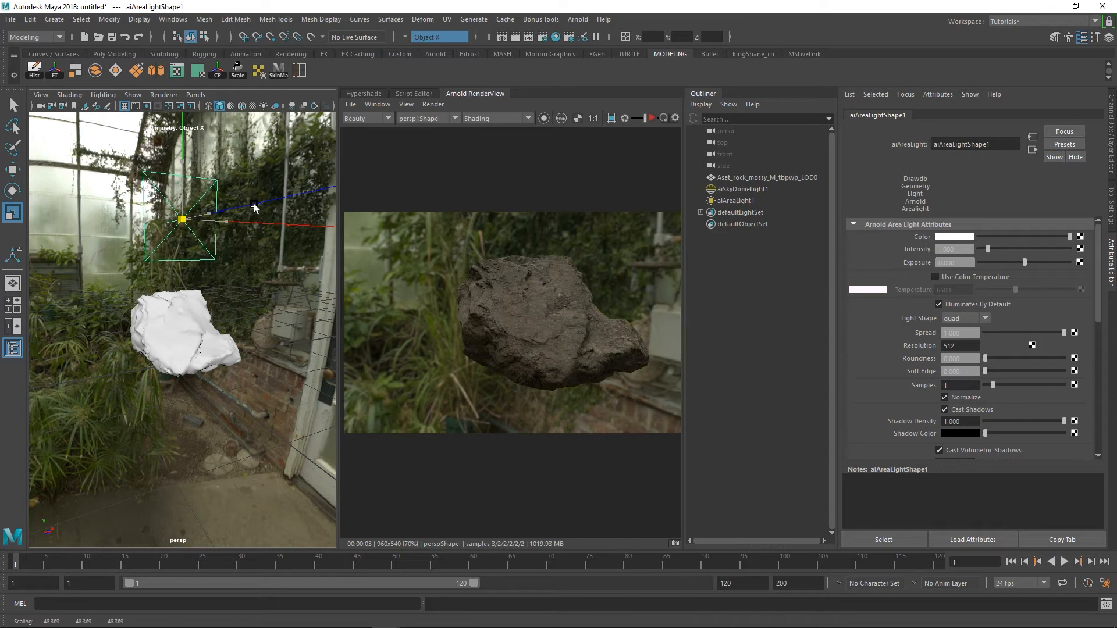
key(e)
drag(199, 173, 182, 144)
Set the area light's Exposure to 15 and, with the live render running, position it at a height of about 222 cm
key(w)
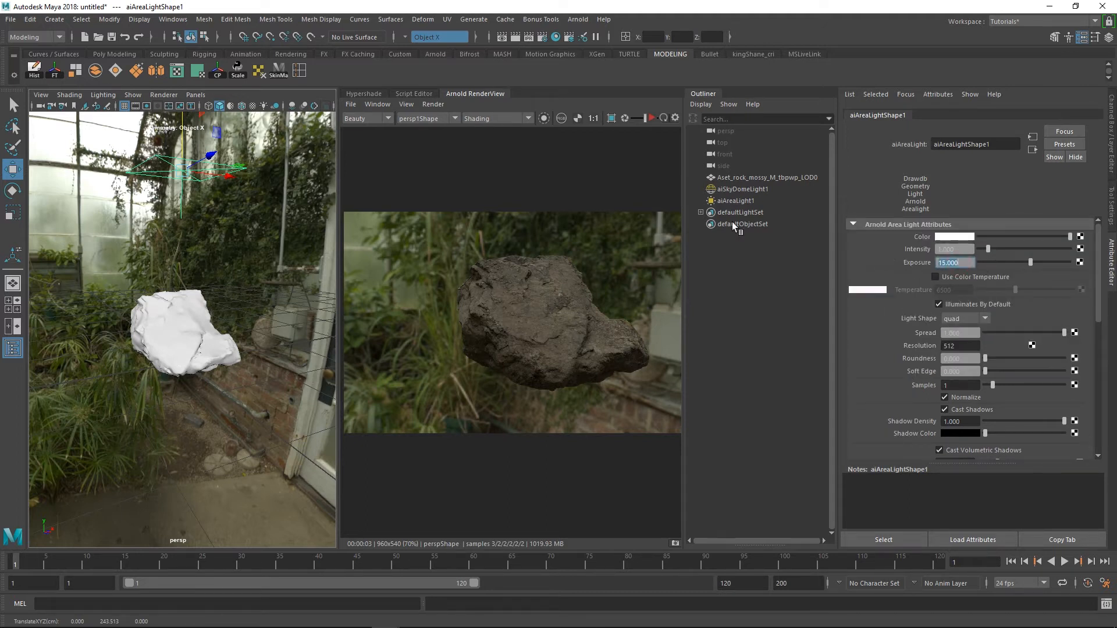
click(650, 118)
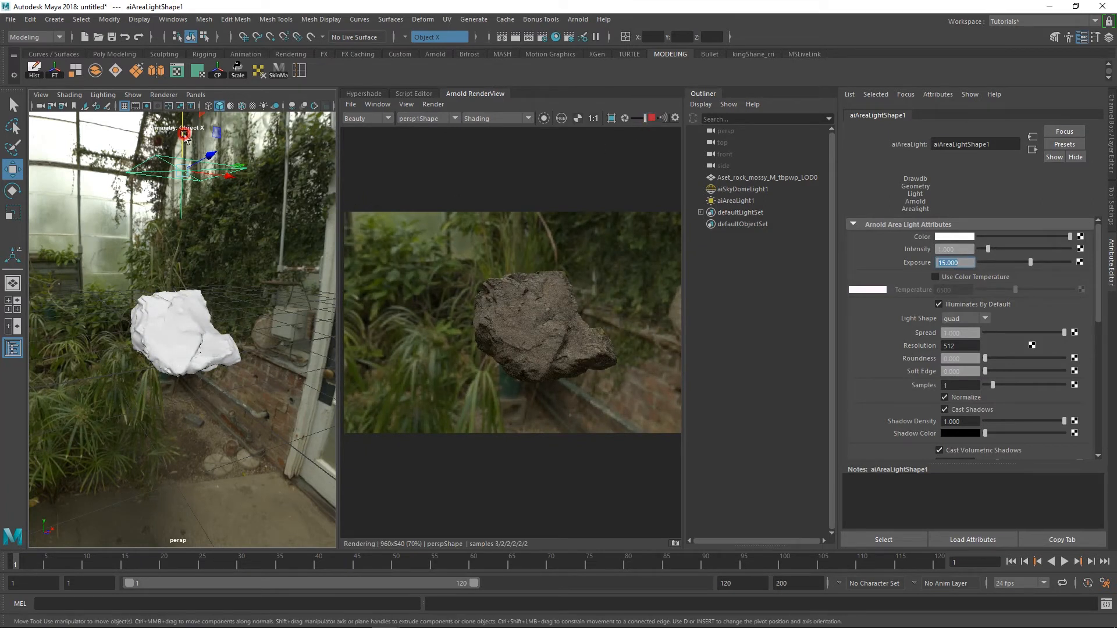
drag(188, 140, 186, 175)
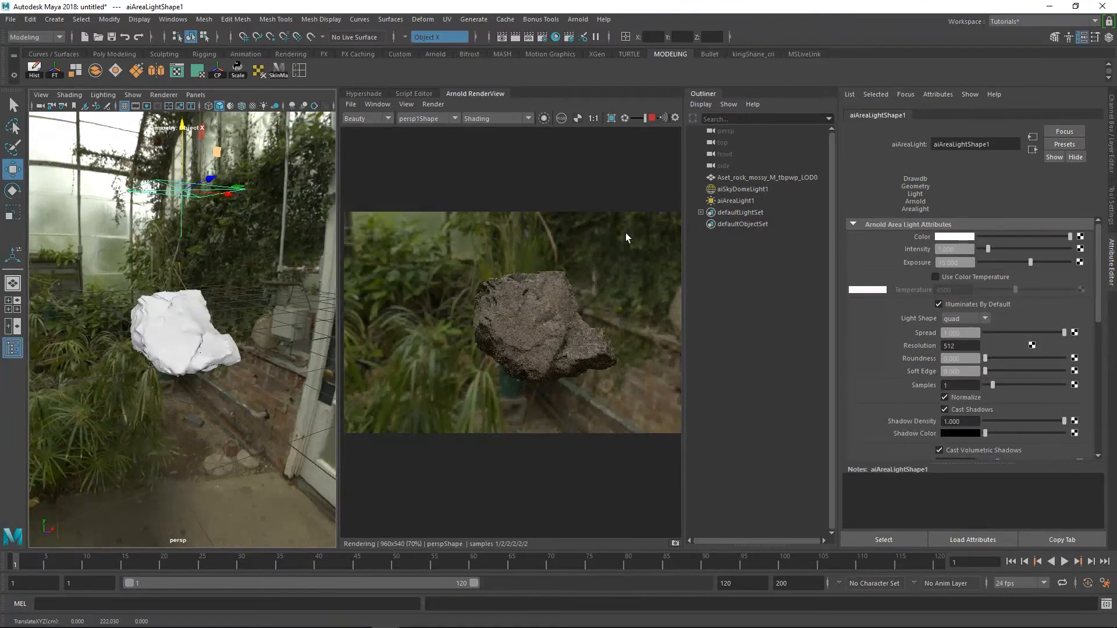
Try an Exposure of 18 on the area light, then reduce it to 16
double_click(966, 262)
text(18)
key(Return)
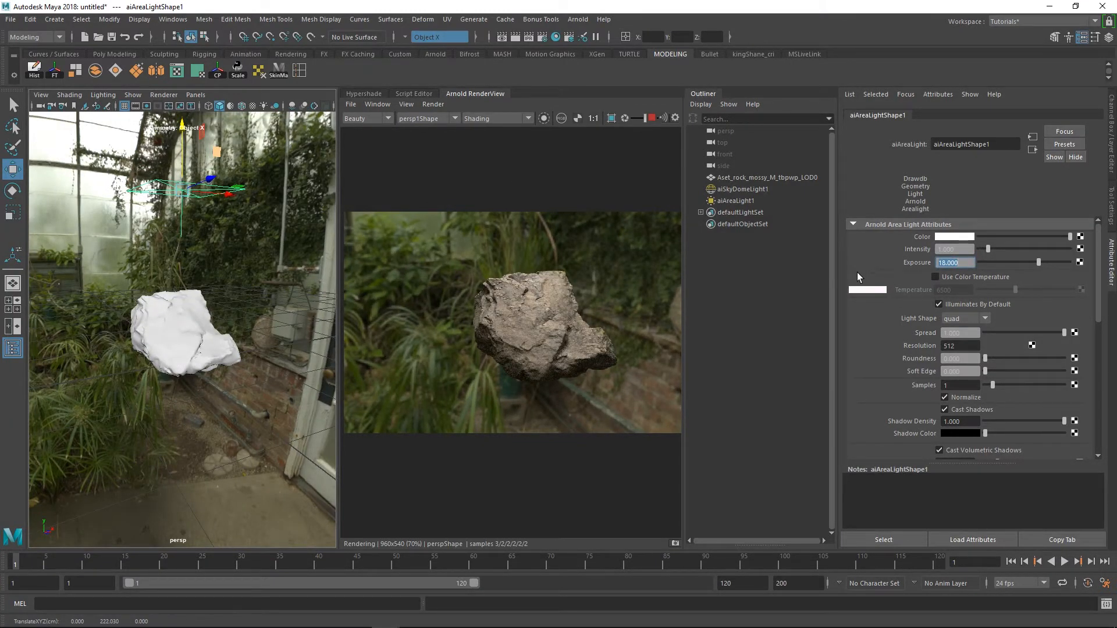
text(16)
key(Return)
Tint the area light pale yellow with hue 57.692 and saturation 0.545, and raise its Intensity to 1.234
click(966, 237)
drag(924, 268, 955, 282)
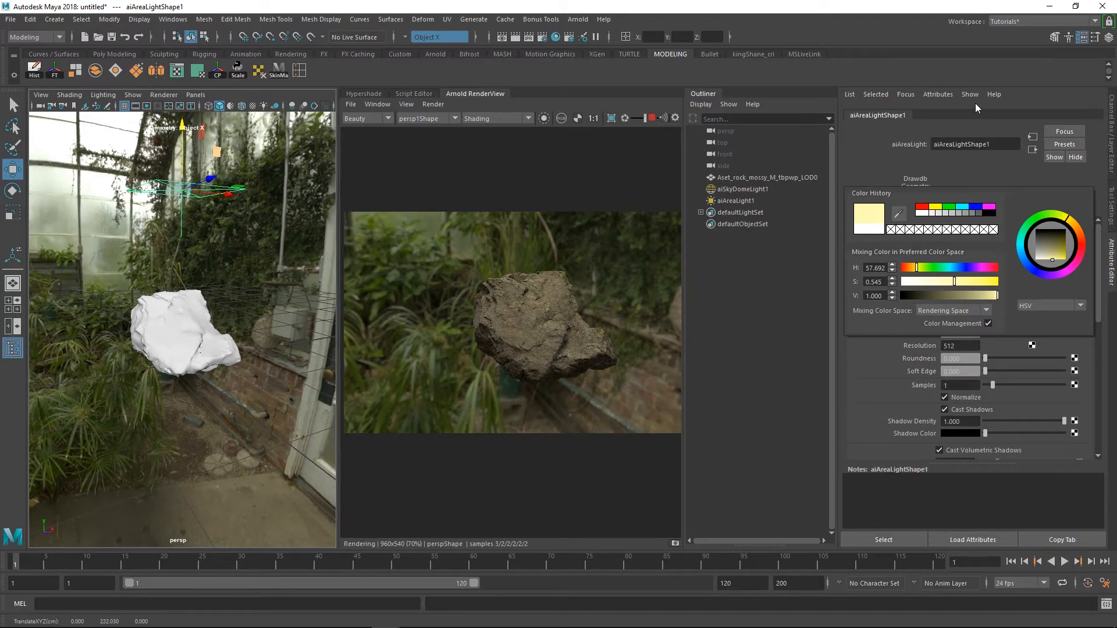
mouse_move(990, 254)
mouse_down()
mouse_move(1005, 255)
mouse_move(990, 255)
mouse_up()
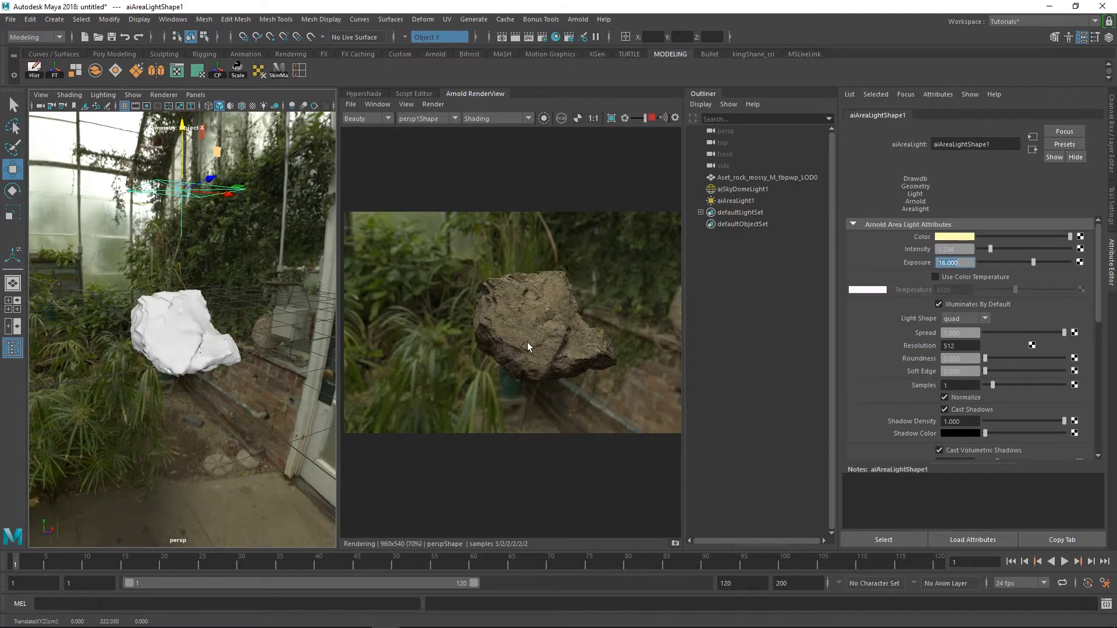
Frame the boulder closely from a new angle and create a camera from that view
alt+drag(181, 285, 256, 290)
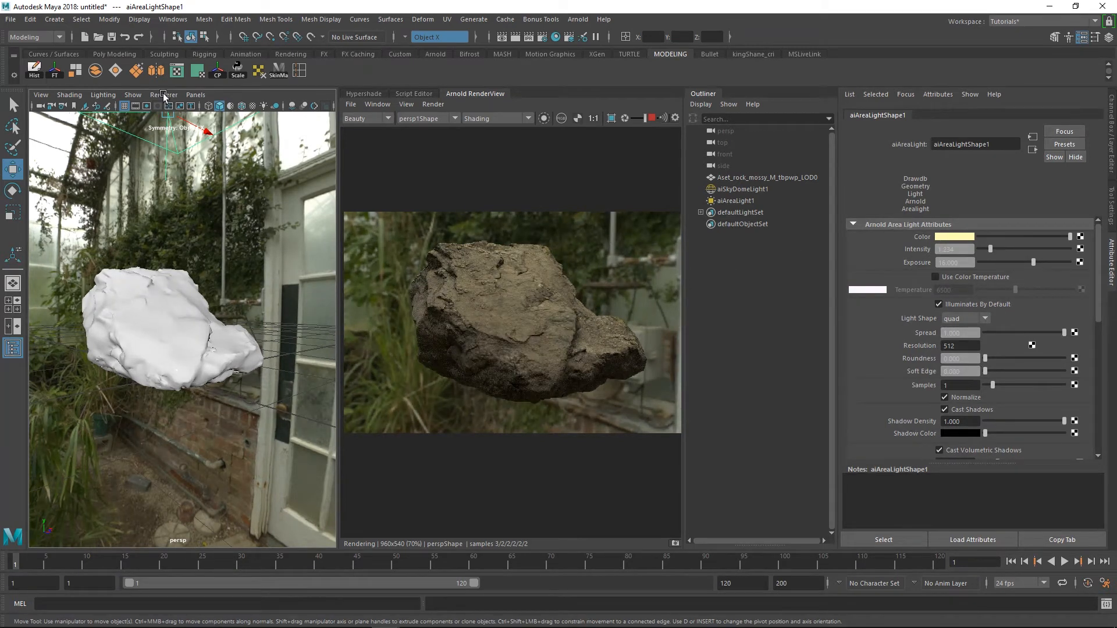
click(42, 95)
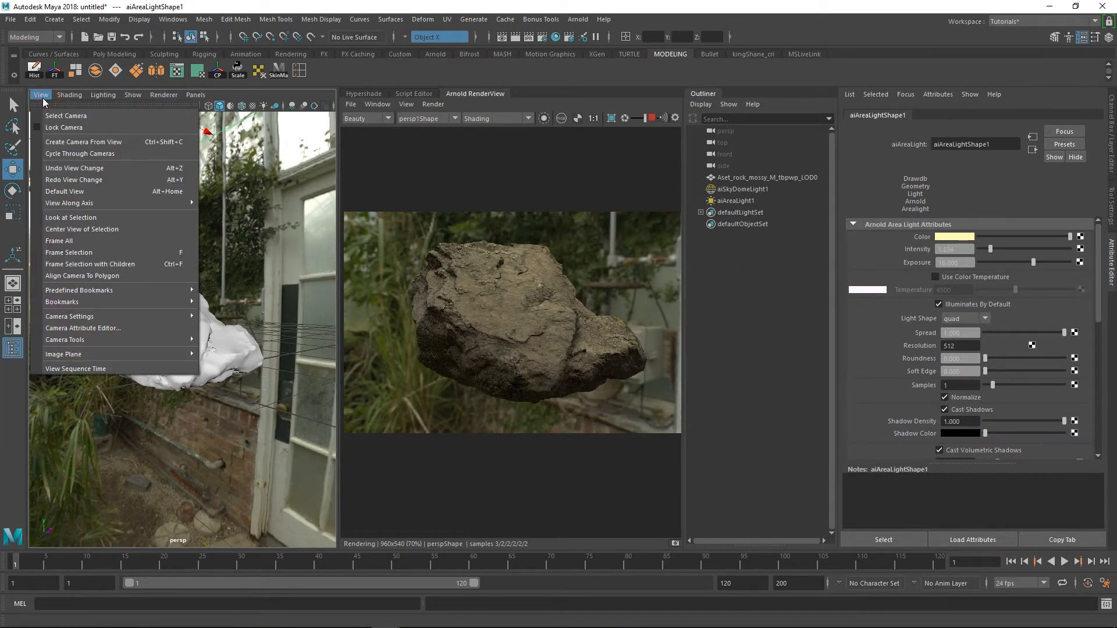
click(84, 144)
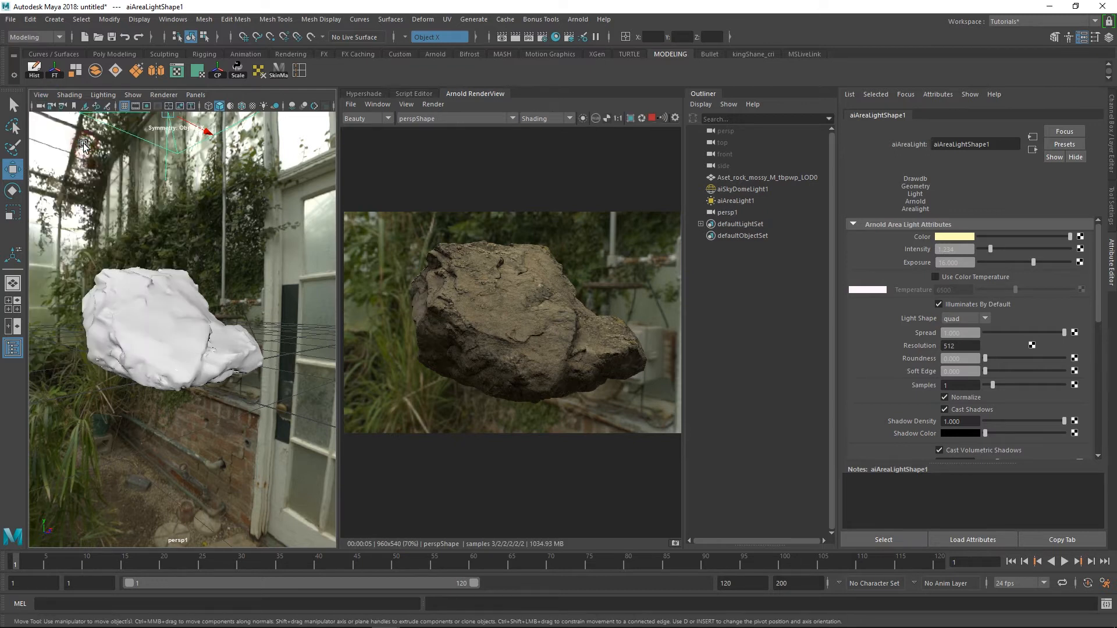
Turn on the resolution gate for the persp1 camera view and adjust the boulder's framing inside it
click(147, 106)
alt+right_drag(241, 282, 238, 283)
alt+middle_drag(238, 282, 246, 283)
alt+right_drag(245, 282, 234, 283)
Set the Arnold render camera to persp1Shape, run the live render from that camera, and stop it
click(444, 119)
click(442, 133)
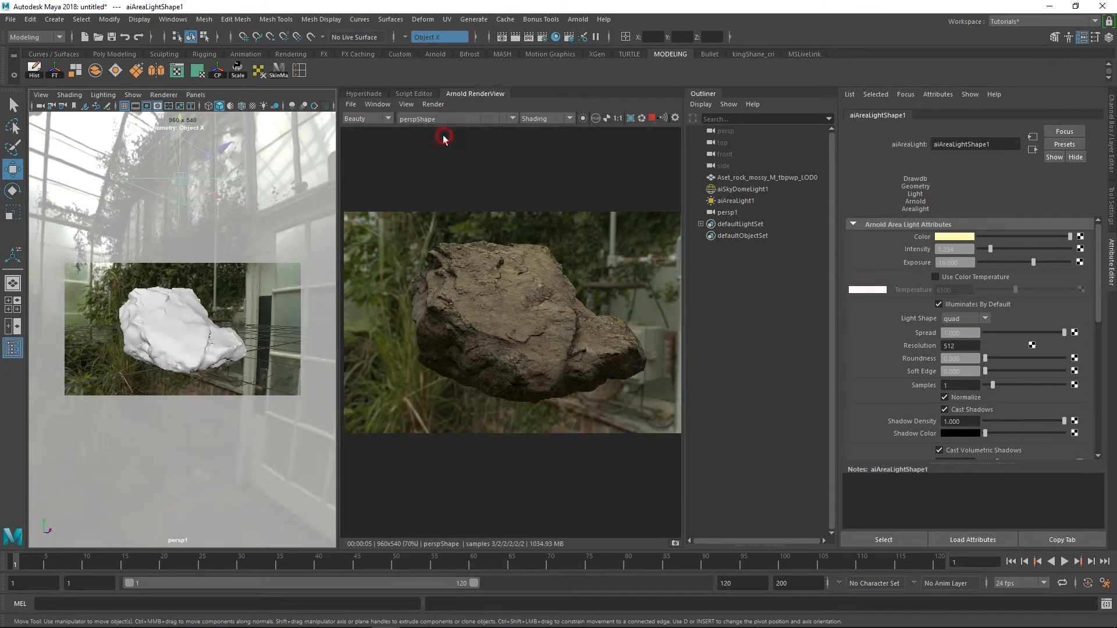
click(652, 120)
click(478, 119)
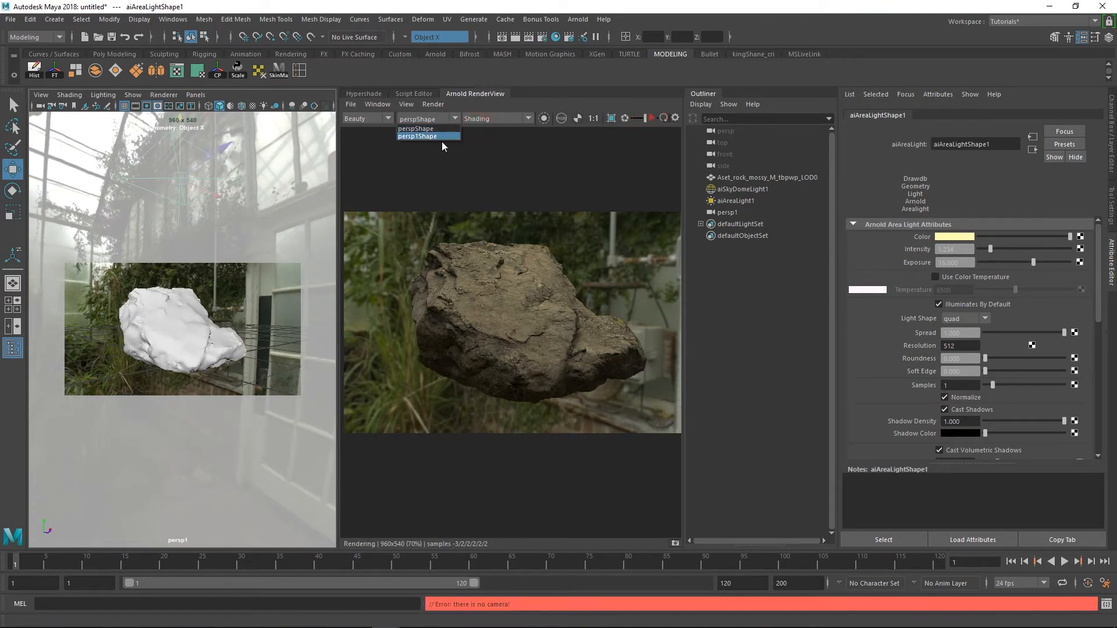
click(427, 120)
click(653, 119)
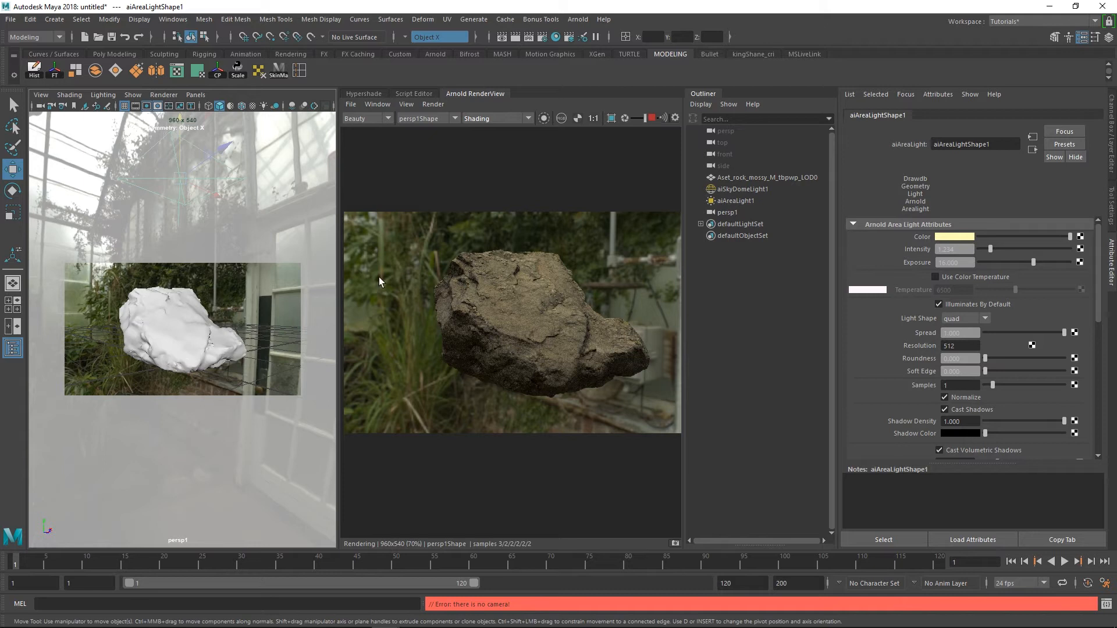
click(649, 119)
Delete the Aset_rock_mossy_M_tbpwp_LOD0 mesh and return the viewport to the persp camera with a wider view of the scene
click(747, 177)
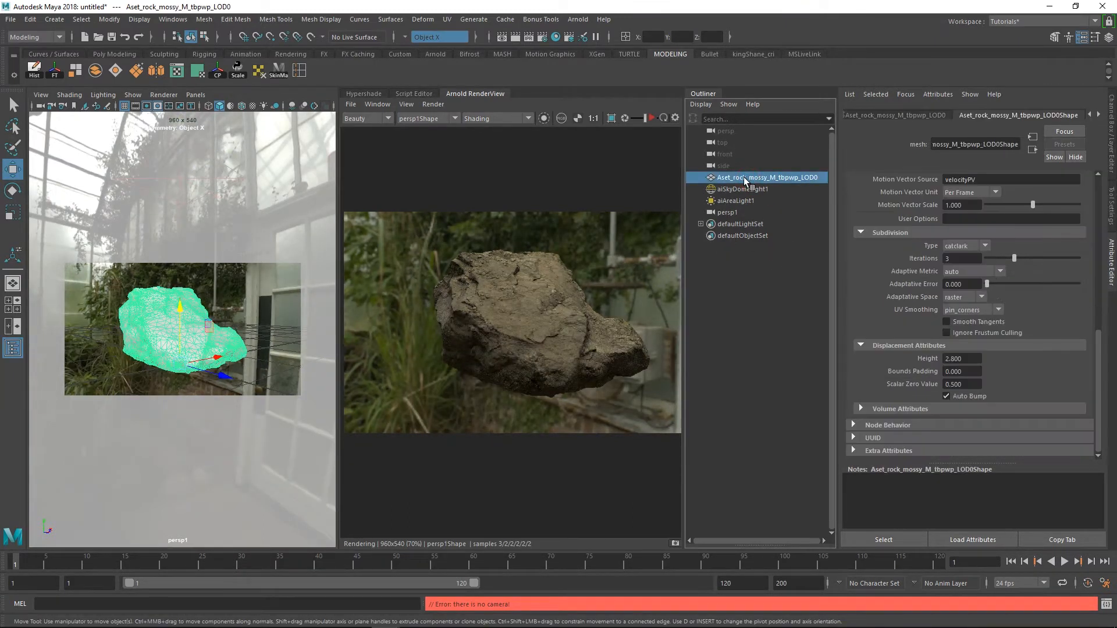
key(Delete)
click(196, 94)
mouse_move(250, 106)
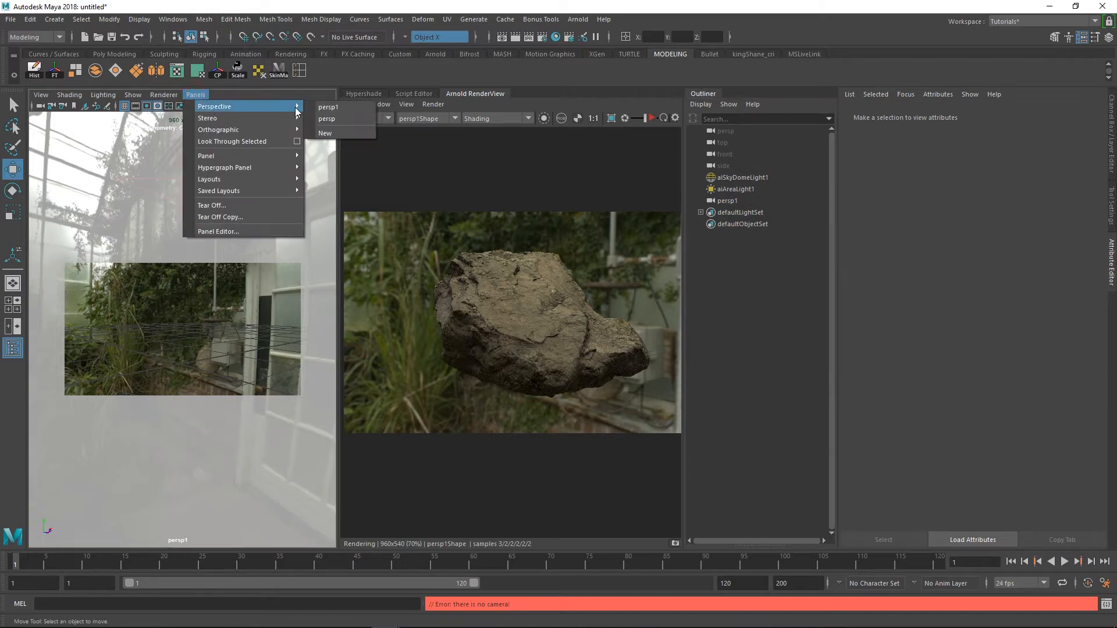
click(366, 120)
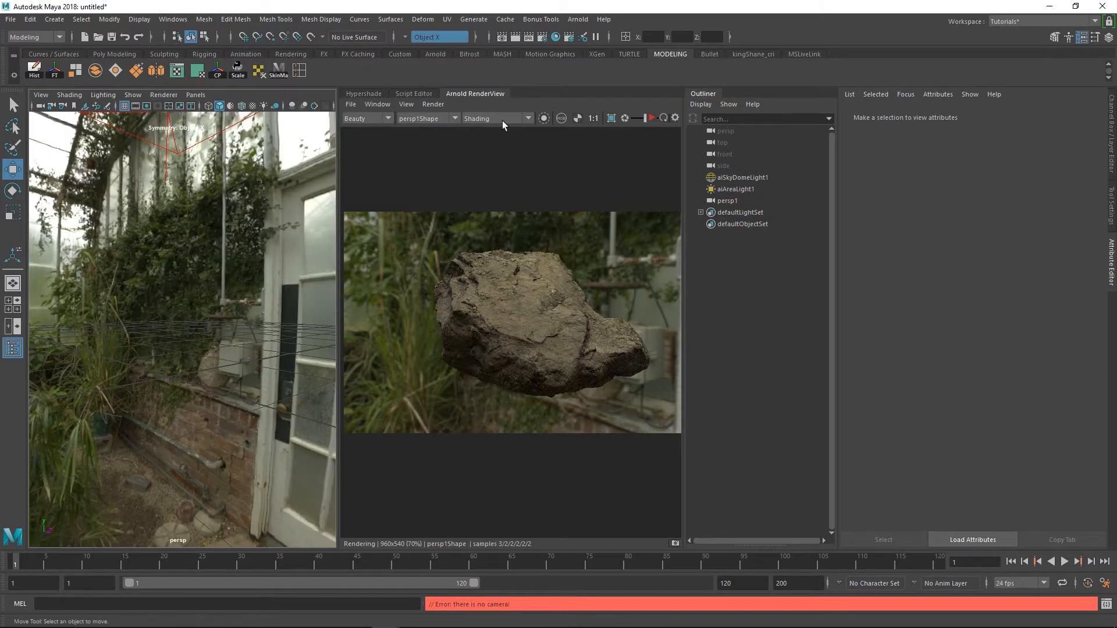
mouse_move(221, 389)
alt+mouse_down()
mouse_move(181, 359)
mouse_move(174, 372)
mouse_move(216, 378)
alt+mouse_up()
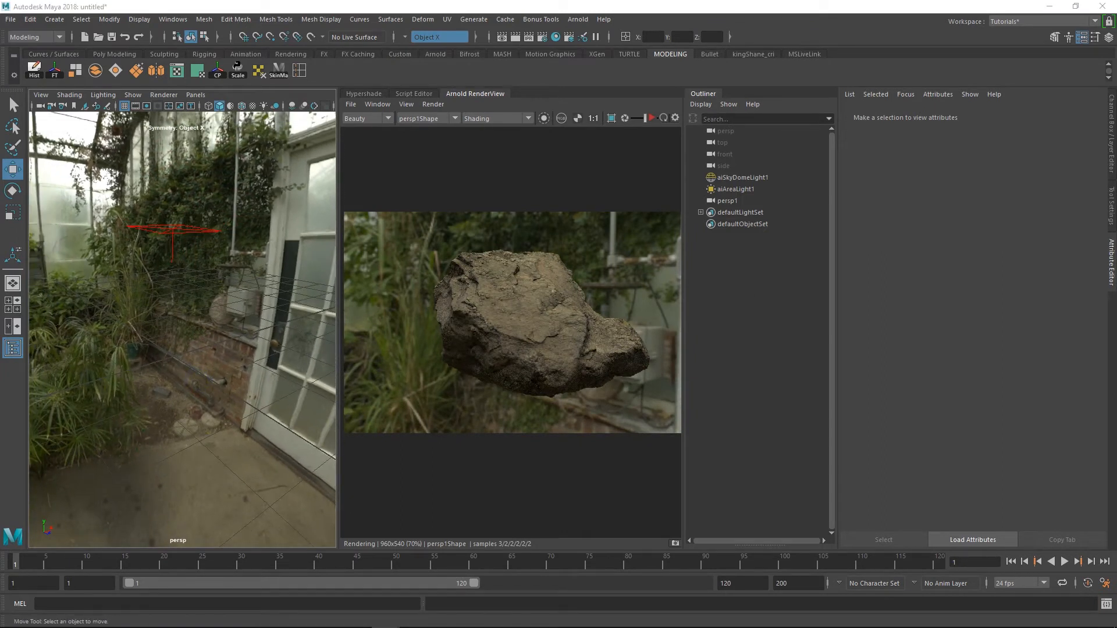
Import tbpwp_LOD0.fbx from the rock_mossy_tbpwp folder in File Explorer into the Maya scene
drag(1116, 285, 409, 128)
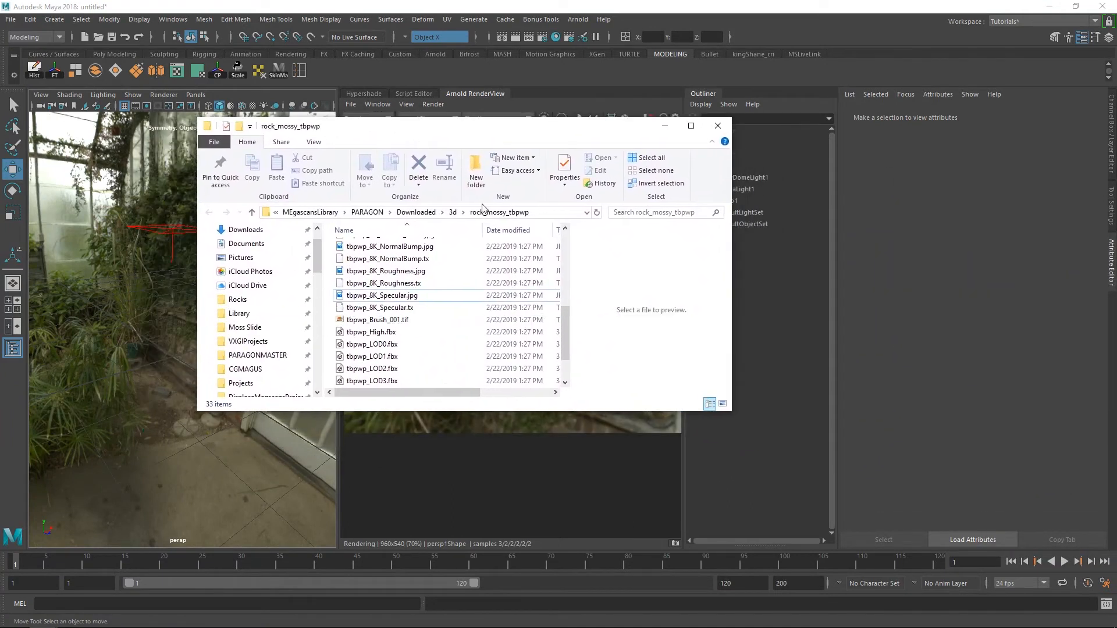
scroll(481, 286, down, 1)
scroll(419, 297, down, 1)
drag(380, 295, 125, 326)
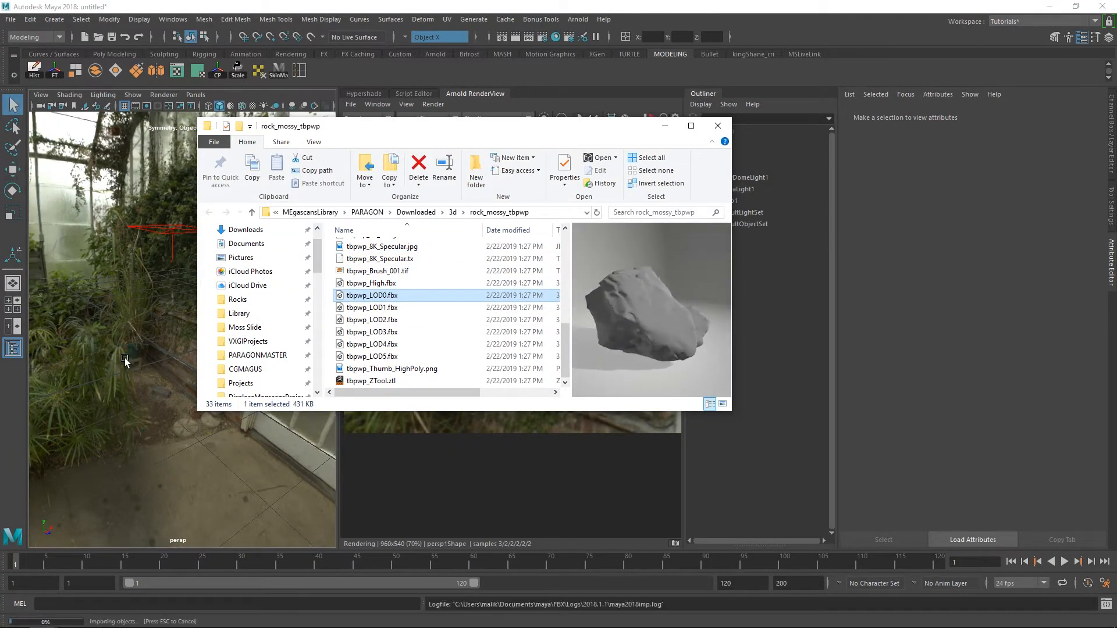
drag(418, 127, 1116, 581)
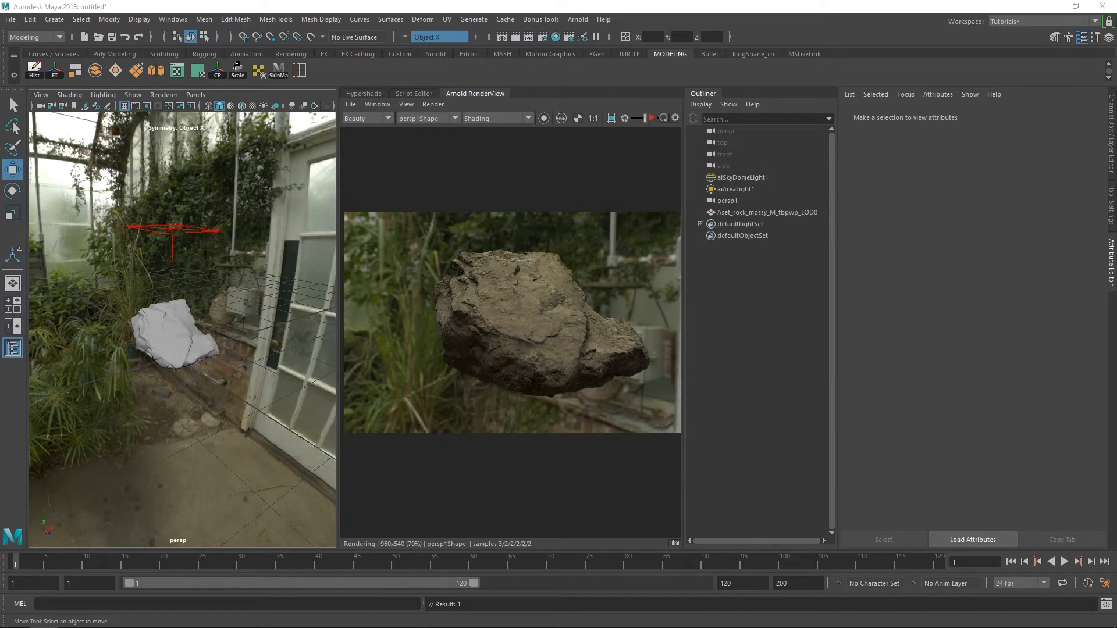
Create an Arnold aiStandardSurface material in the Hypershade and name it aiRock
click(368, 94)
click(424, 265)
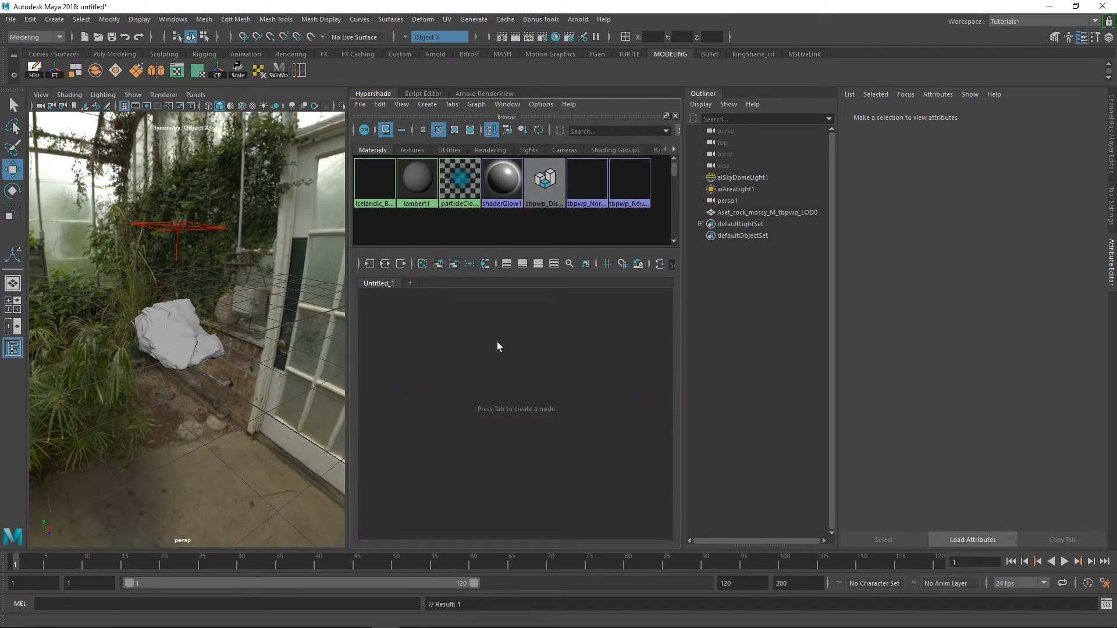
right_drag(497, 346, 496, 317)
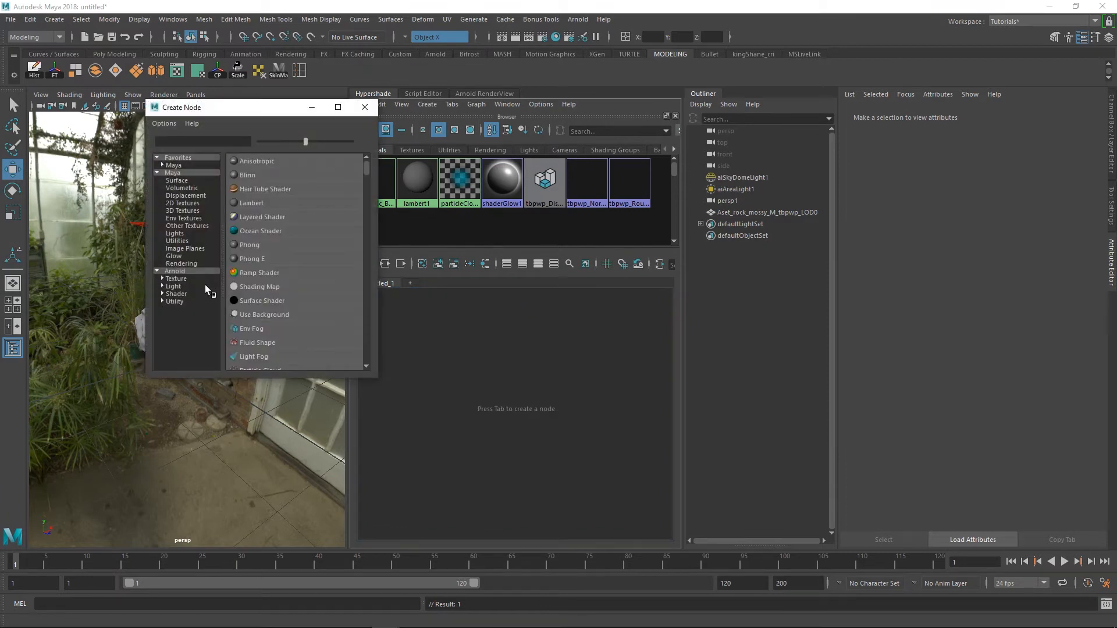
click(175, 271)
scroll(298, 340, down, 4)
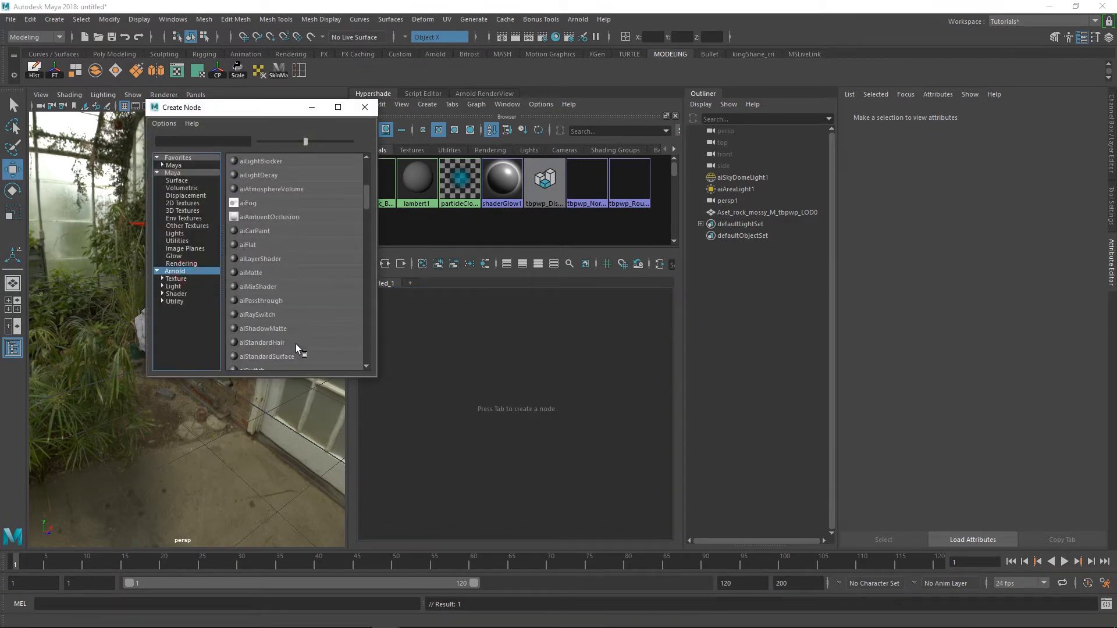
click(285, 356)
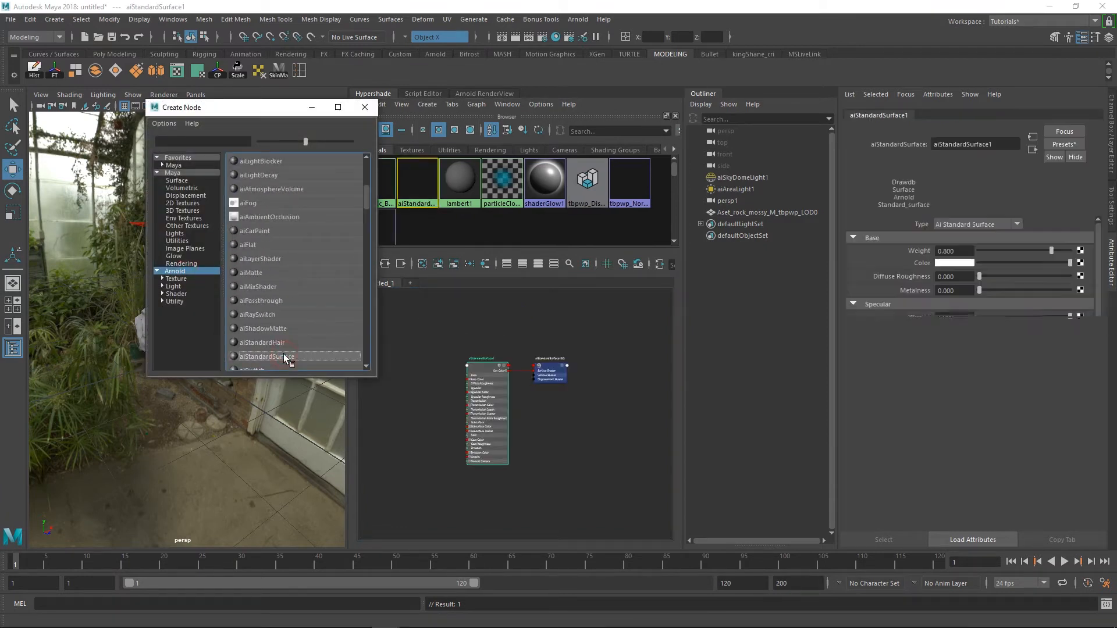
click(364, 108)
drag(1001, 144, 940, 158)
text(Rock)
key(Return)
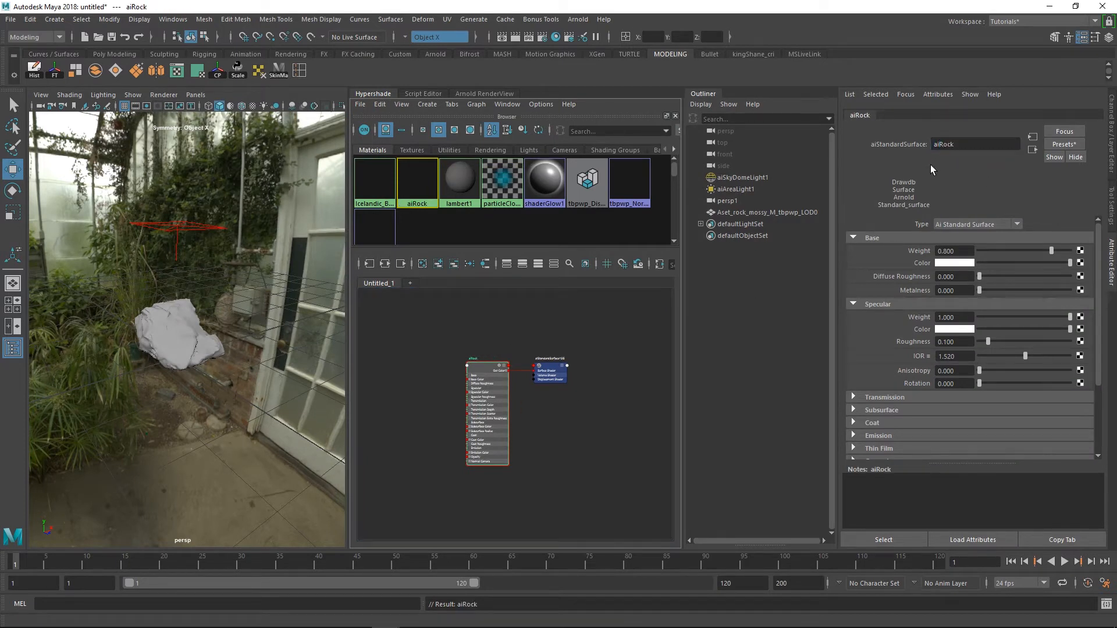
Assign the aiRock material to the newly imported rock mesh
click(606, 365)
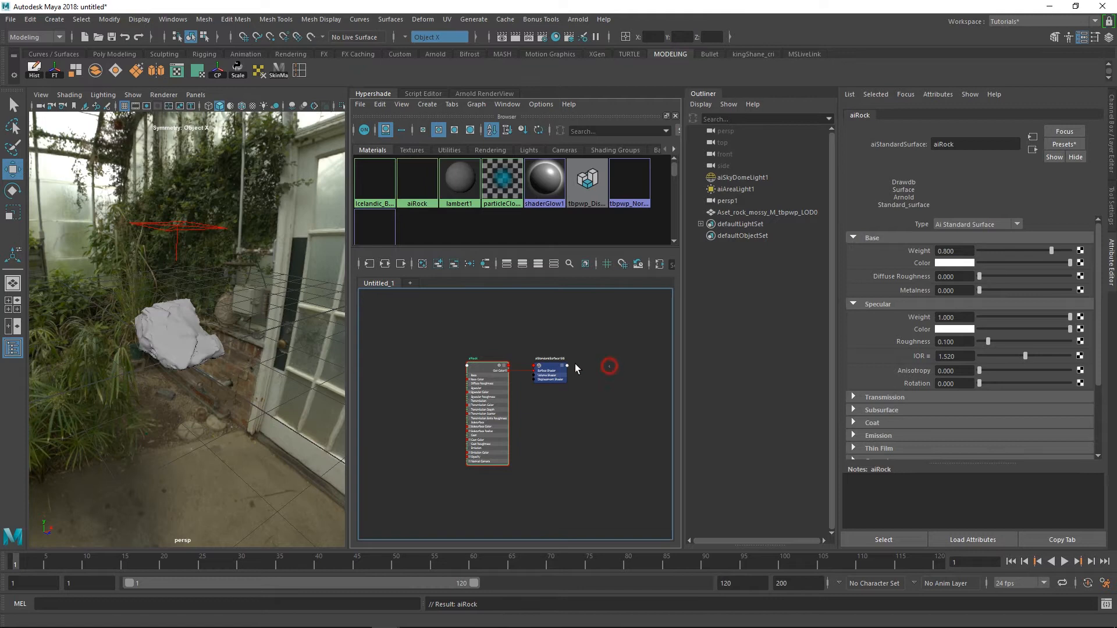
scroll(461, 366, up, 3)
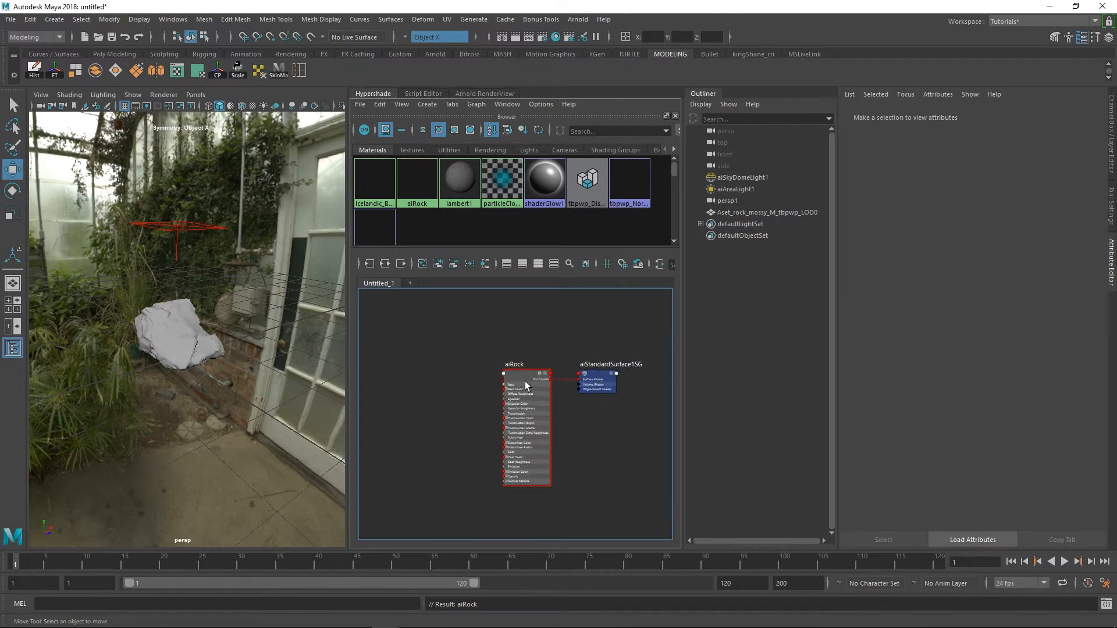
click(163, 333)
alt+right_drag(651, 454, 693, 465)
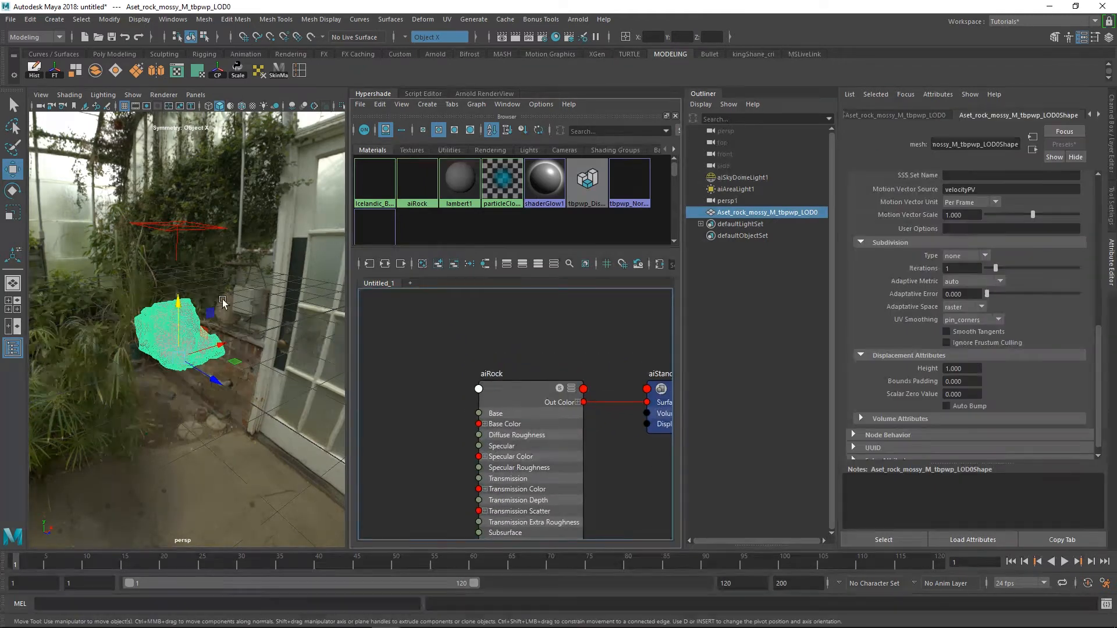
click(519, 395)
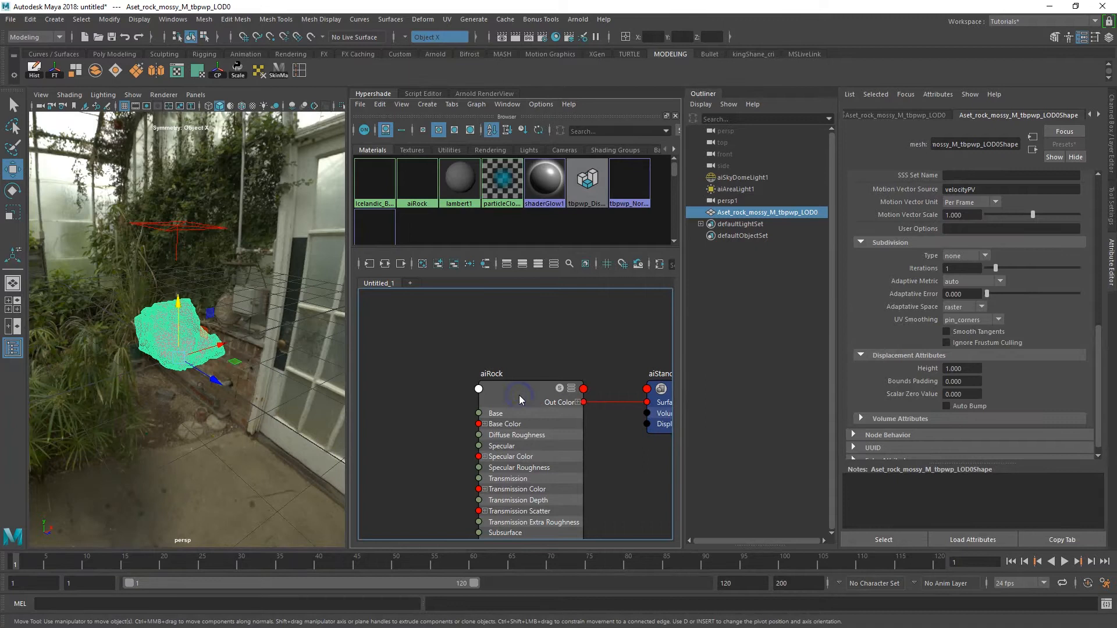
scroll(497, 354, up, 2)
click(498, 399)
right_drag(505, 409, 498, 367)
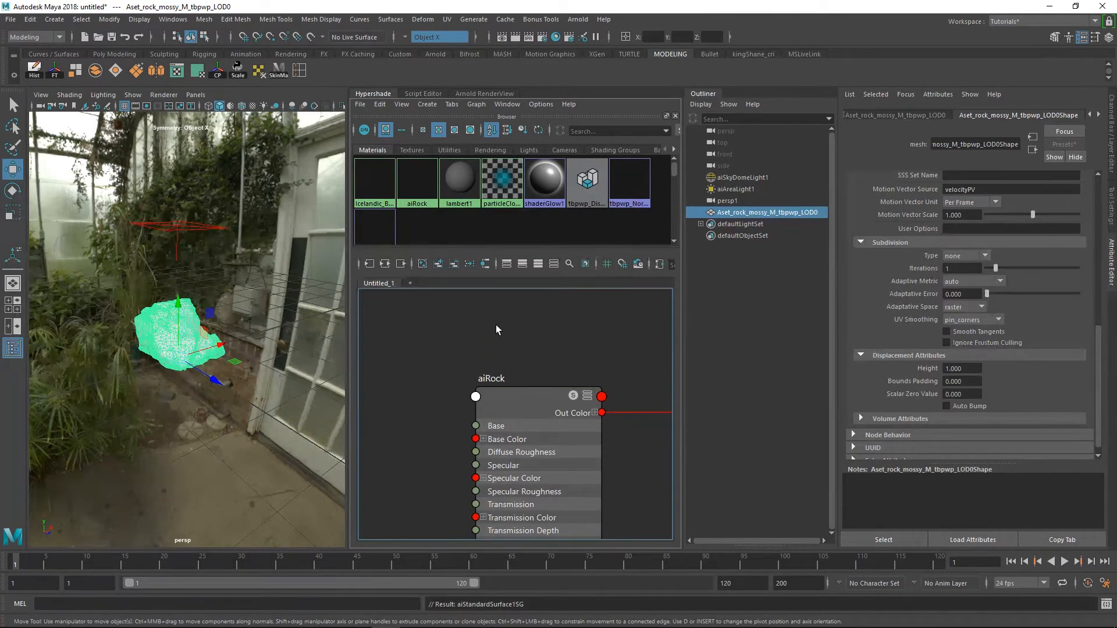
In the rock_mossy_tbpwp folder, select tbpwp_8K_Albedo.jpg, tbpwp_8K_Cavity.jpg and tbpwp_8K_Displacement.exr together
alt+right_drag(579, 361, 546, 348)
alt+middle_drag(584, 363, 589, 342)
alt+right_drag(589, 343, 523, 337)
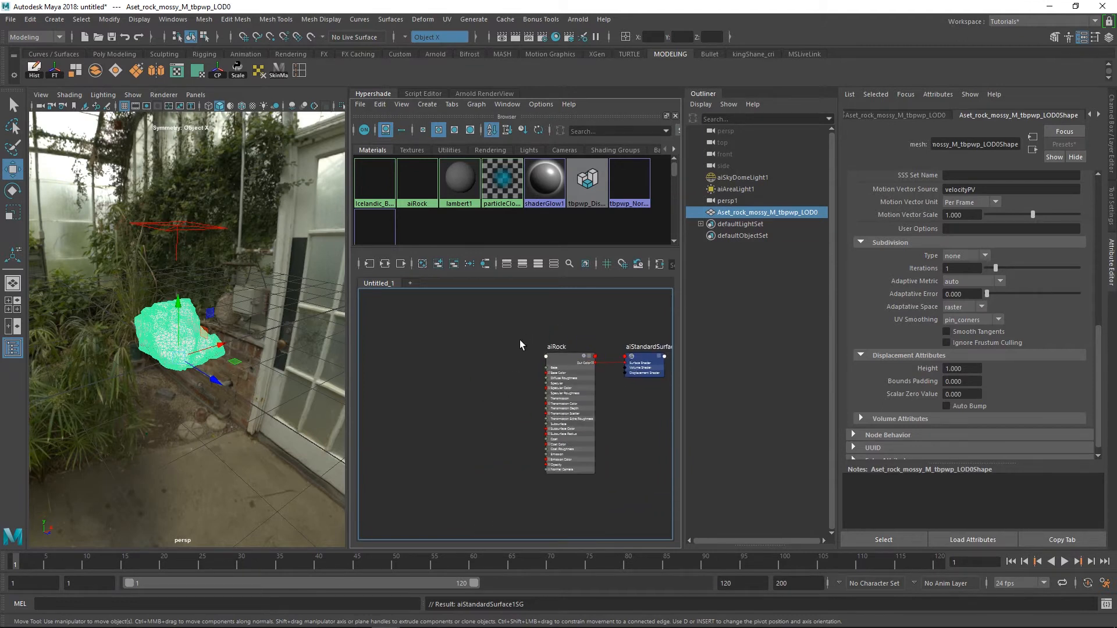
alt+right_drag(596, 379, 573, 359)
alt+middle_drag(574, 357, 520, 377)
alt+right_drag(516, 354, 533, 367)
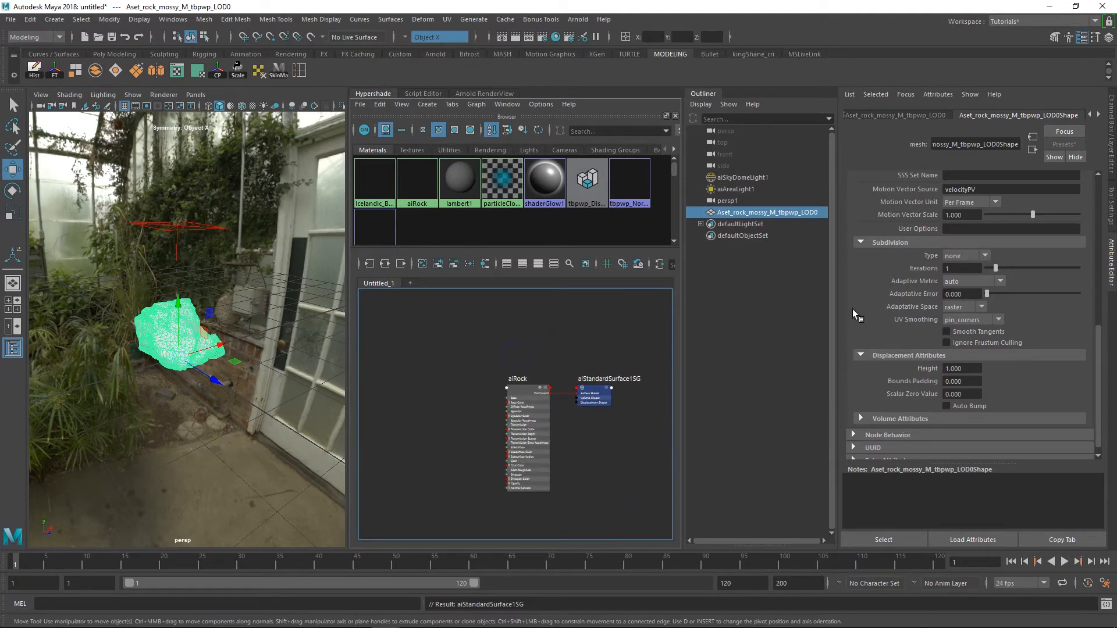
drag(1116, 245, 129, 73)
scroll(280, 247, up, 5)
scroll(280, 247, up, 3)
click(240, 219)
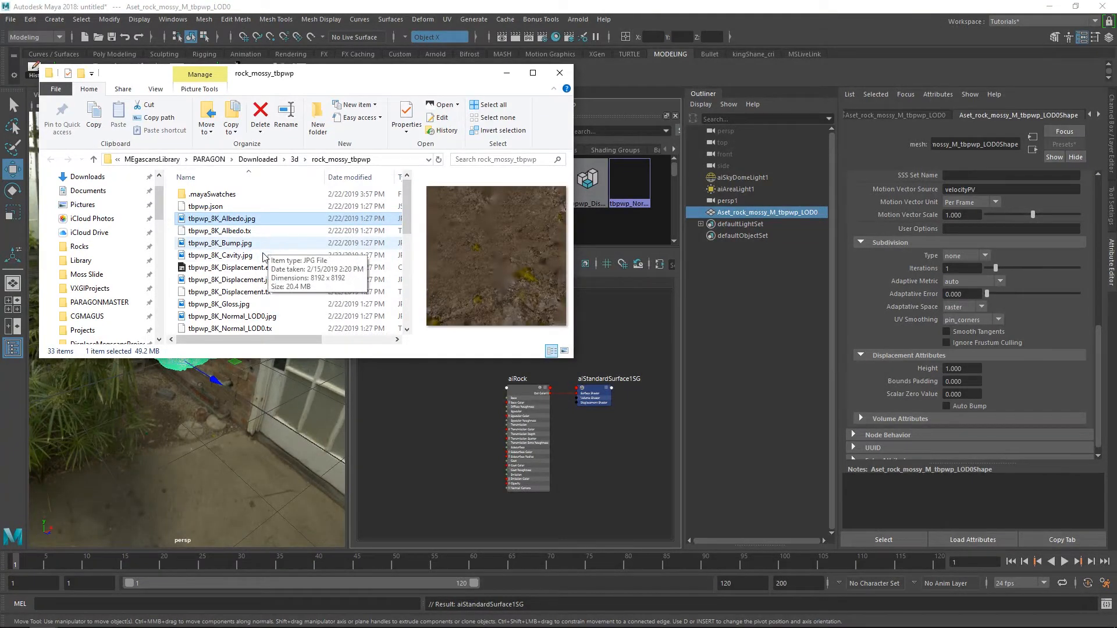
ctrl+click(244, 256)
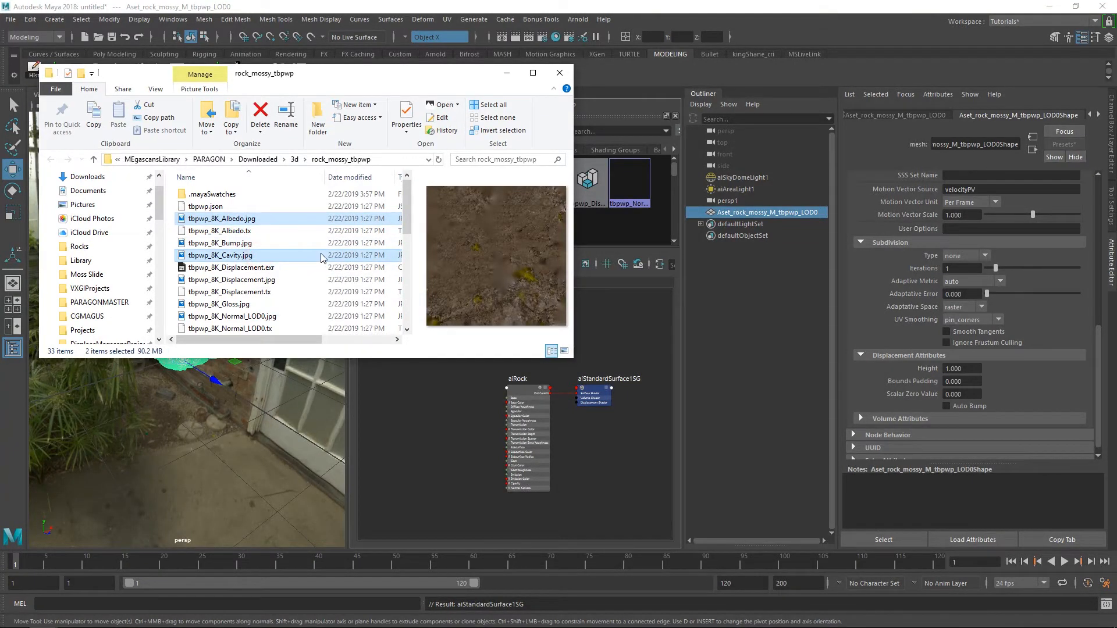
ctrl+click(291, 268)
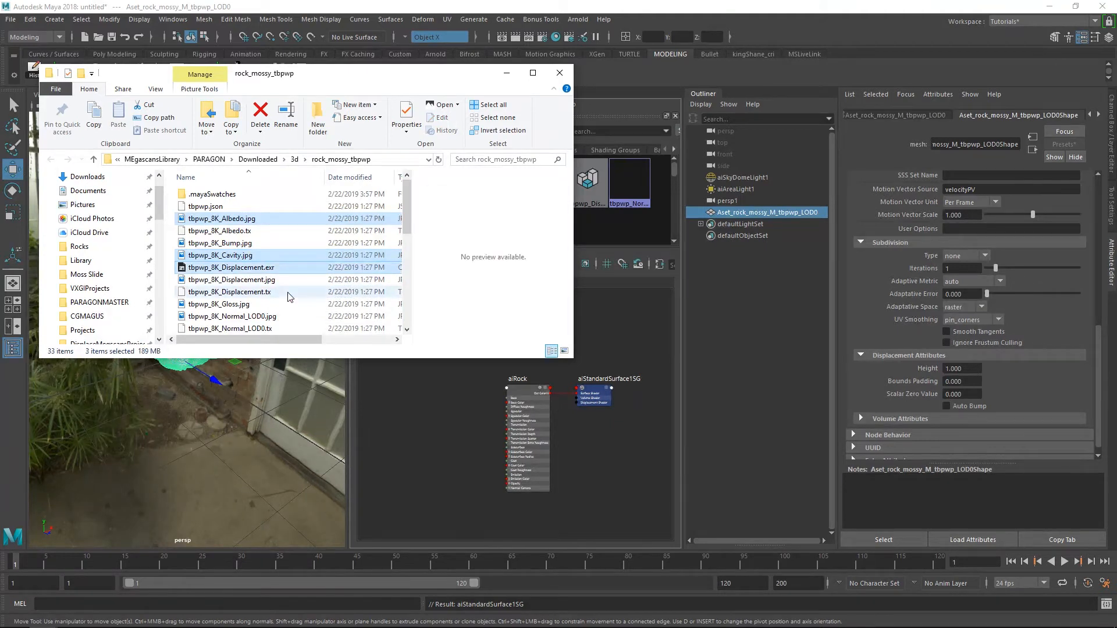
Add the 8K Normal_LOD0, NormalBump, Roughness and Specular JPG maps to the selection and import all selected textures into the Hypershade graph
scroll(285, 265, down, 2)
ctrl+click(263, 260)
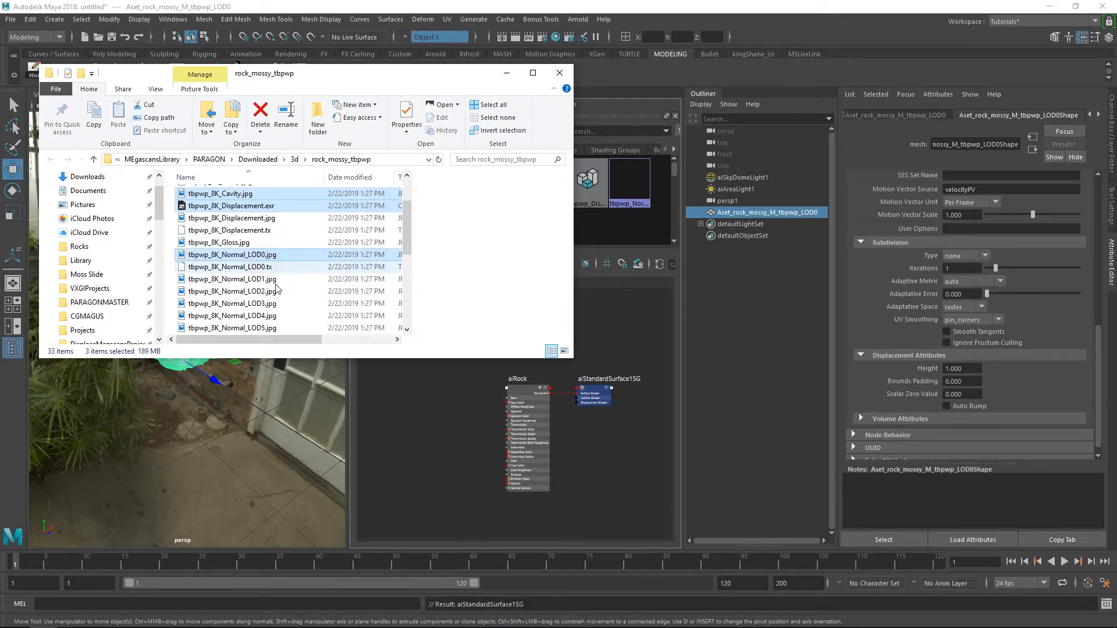
scroll(256, 250, down, 1)
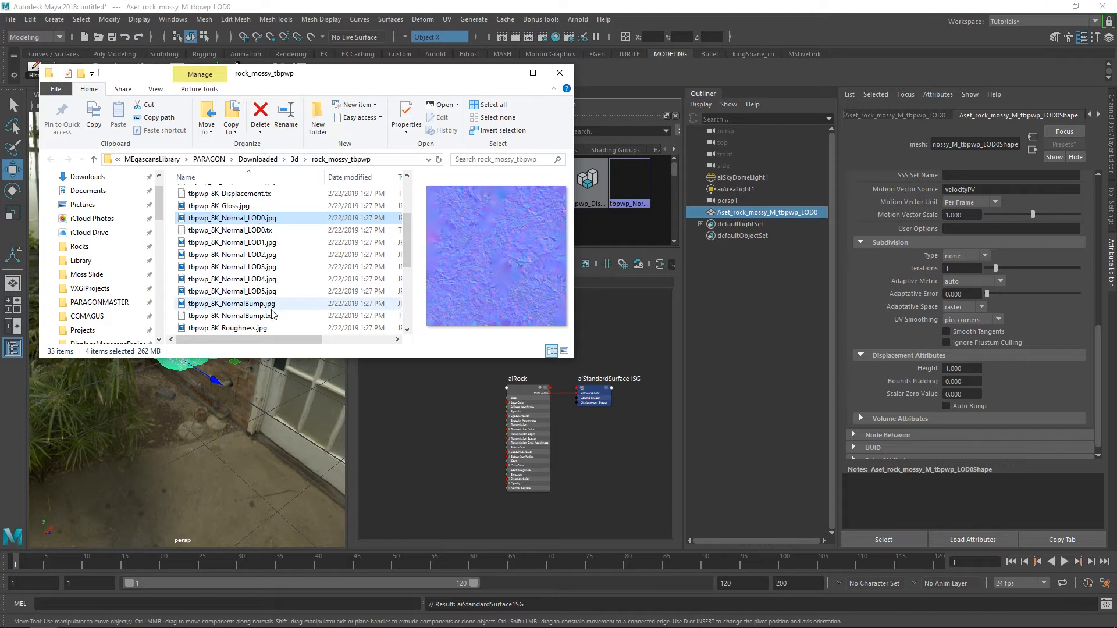
ctrl+click(285, 303)
scroll(288, 299, down, 1)
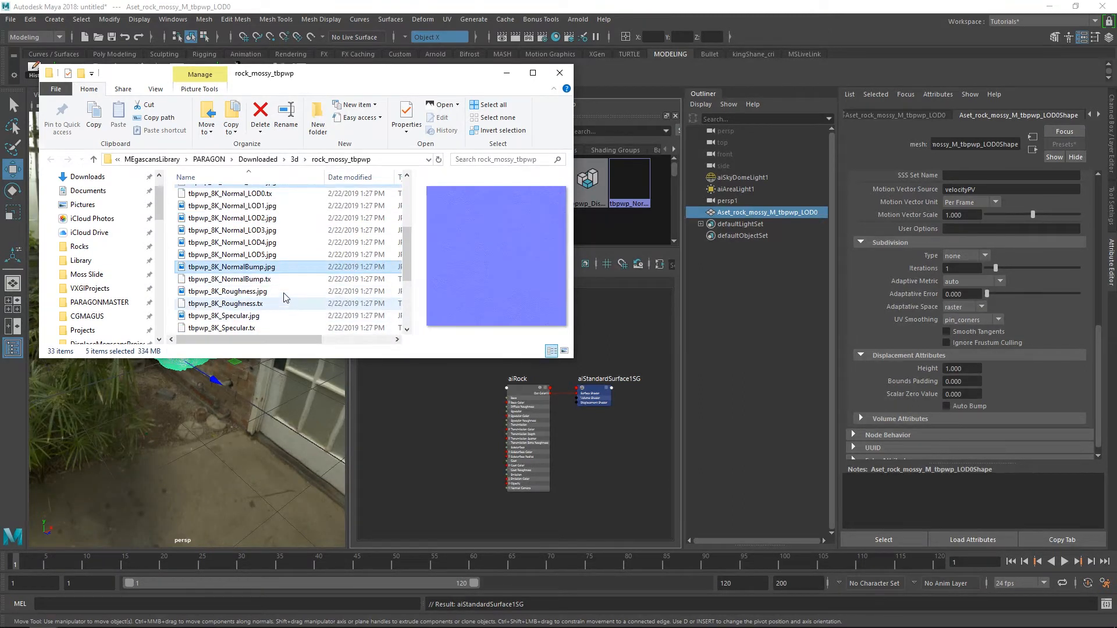
ctrl+click(282, 291)
scroll(273, 288, down, 1)
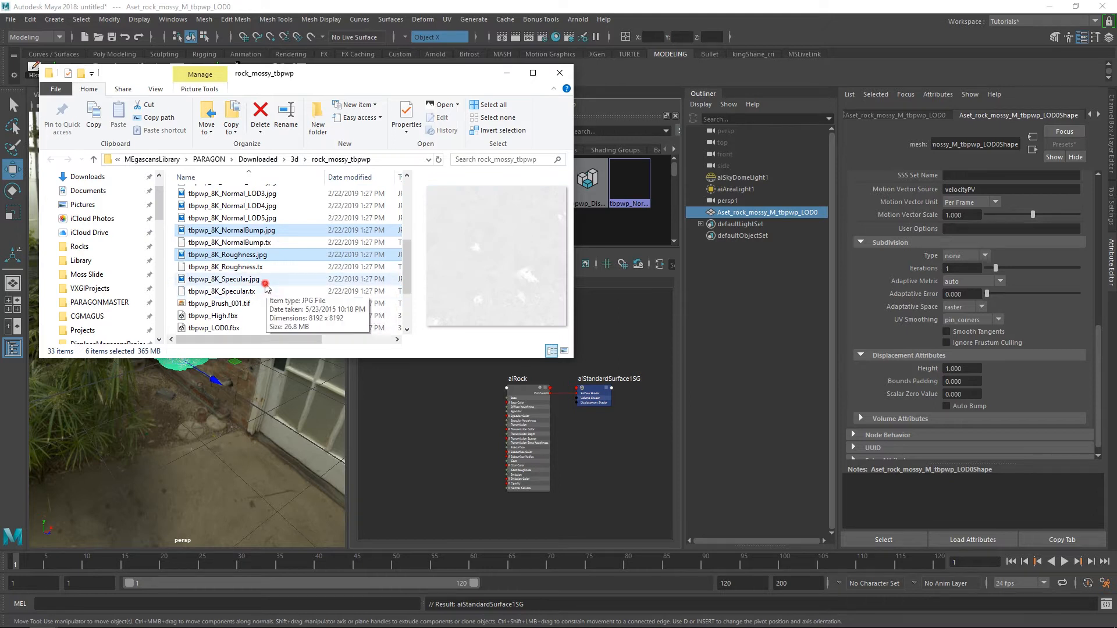
ctrl+click(265, 284)
drag(251, 78, 1116, 146)
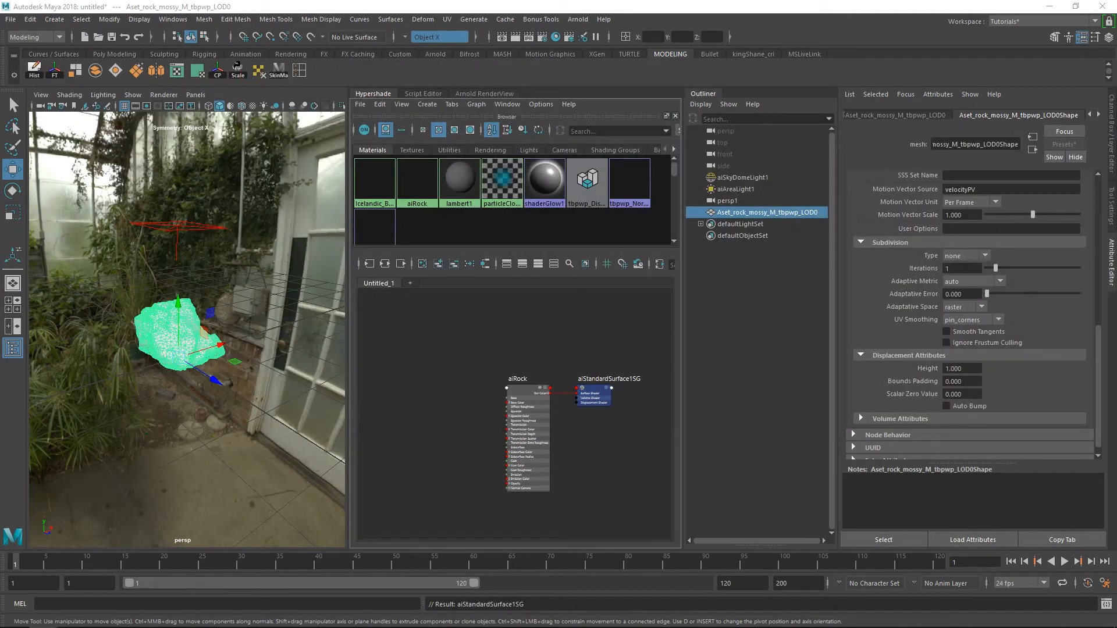
drag(1116, 302, 448, 323)
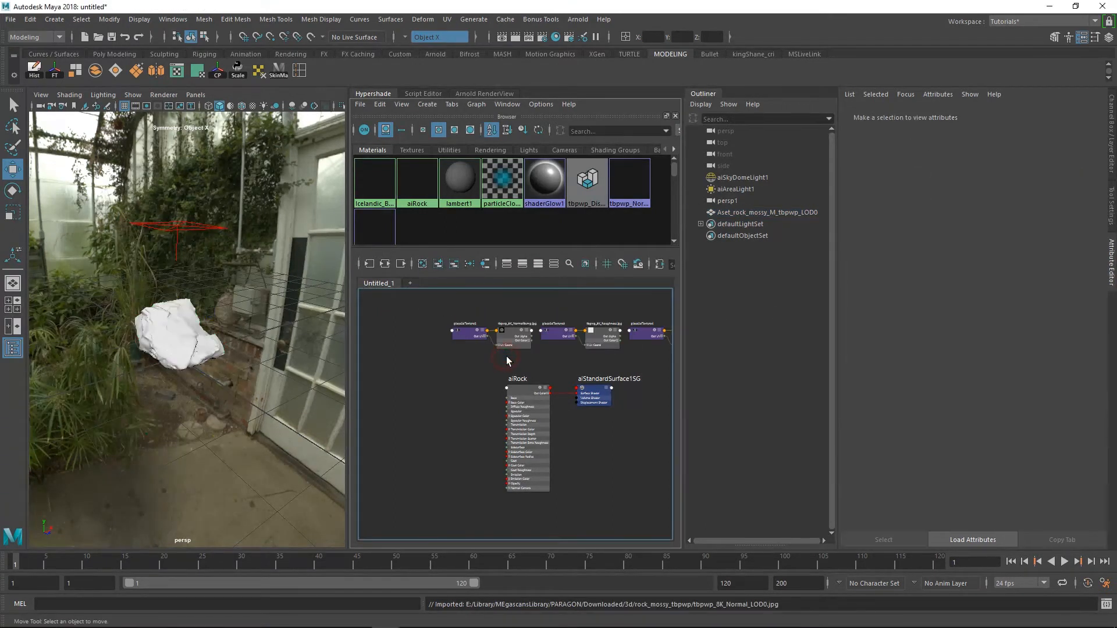
Rearrange the imported texture nodes in the graph, making room around the aiRock material and its shading group
mouse_move(546, 357)
alt+right_down()
mouse_move(542, 349)
mouse_move(563, 347)
alt+right_up()
alt+middle_drag(566, 347, 523, 349)
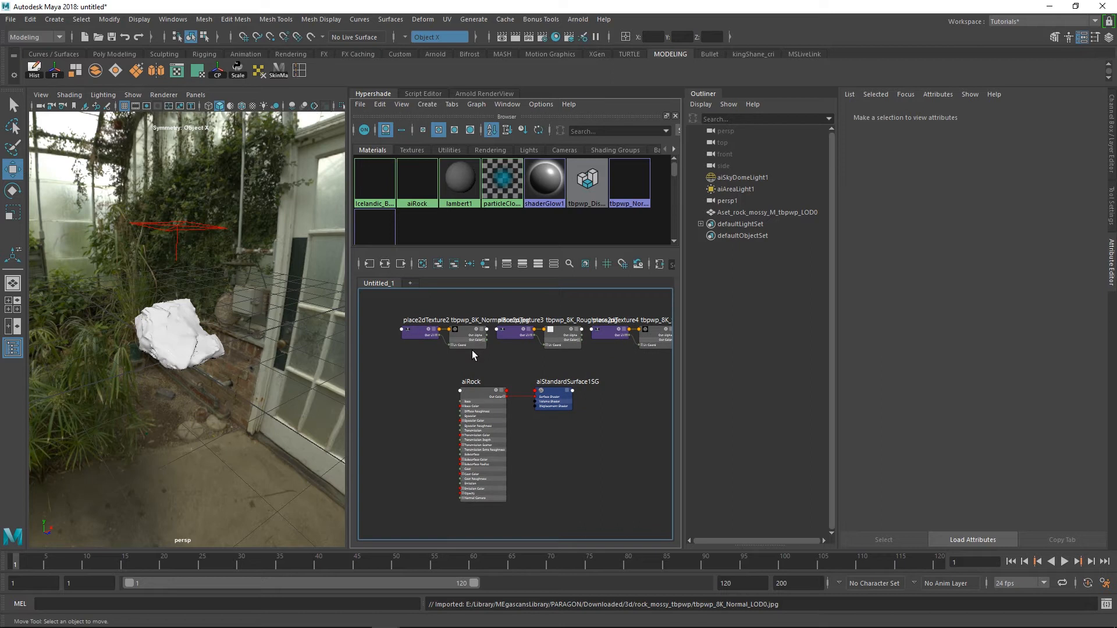
alt+right_drag(473, 351, 492, 350)
alt+right_drag(557, 364, 527, 350)
alt+middle_drag(518, 347, 496, 324)
alt+right_drag(592, 356, 573, 357)
alt+middle_drag(470, 357, 389, 363)
alt+middle_drag(470, 407, 481, 423)
drag(536, 467, 434, 391)
drag(425, 398, 571, 459)
click(527, 420)
drag(499, 347, 510, 323)
drag(590, 354, 571, 381)
alt+middle_drag(616, 383, 483, 367)
Place the tbpwp_8K_Albedo.jpg texture and its place2dTexture5 node beside aiRock and bring up the texture's file attributes
drag(548, 337, 545, 366)
drag(539, 384, 494, 332)
scroll(541, 386, down, 1)
alt+middle_drag(542, 387, 566, 368)
drag(560, 345, 402, 413)
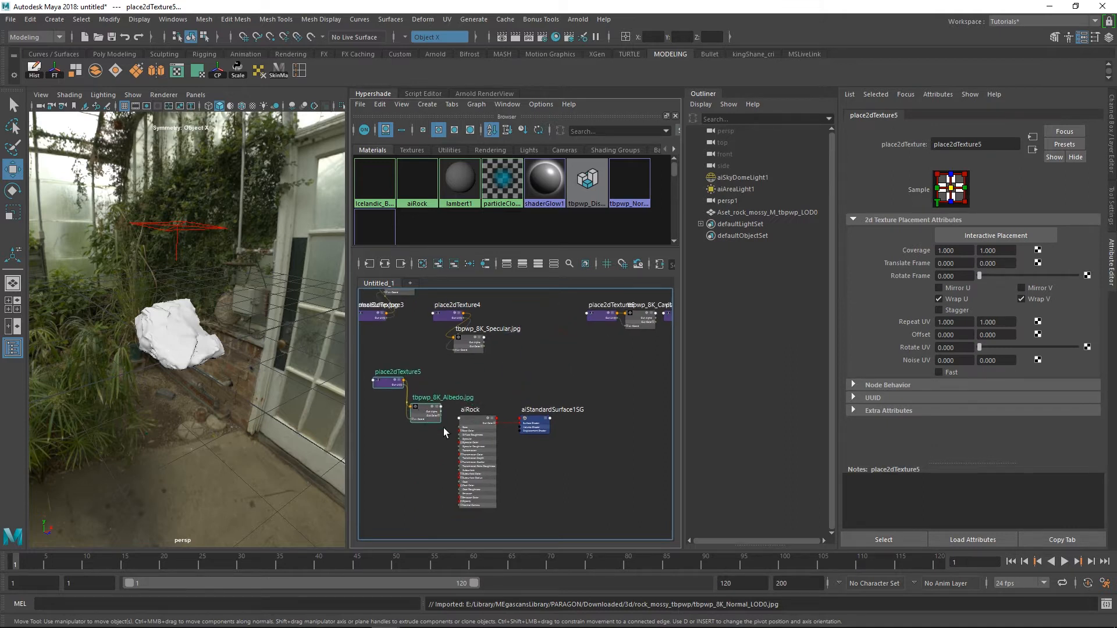
click(435, 444)
scroll(441, 423, up, 1)
alt+middle_drag(458, 423, 515, 404)
drag(432, 355, 388, 358)
drag(481, 392, 473, 392)
scroll(517, 365, up, 1)
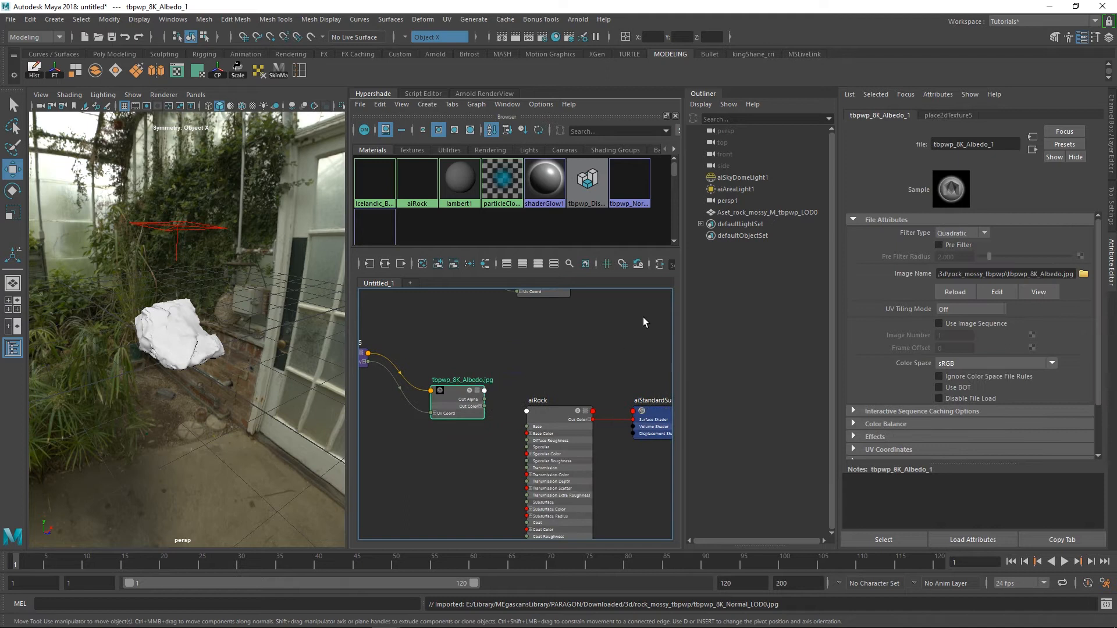
Set the Albedo texture's filter type to Off and connect its Out Color to aiRock's Base Color
click(963, 229)
click(956, 245)
scroll(502, 374, down, 1)
alt+middle_drag(494, 388, 516, 370)
alt+right_drag(534, 388, 540, 393)
drag(490, 388, 482, 373)
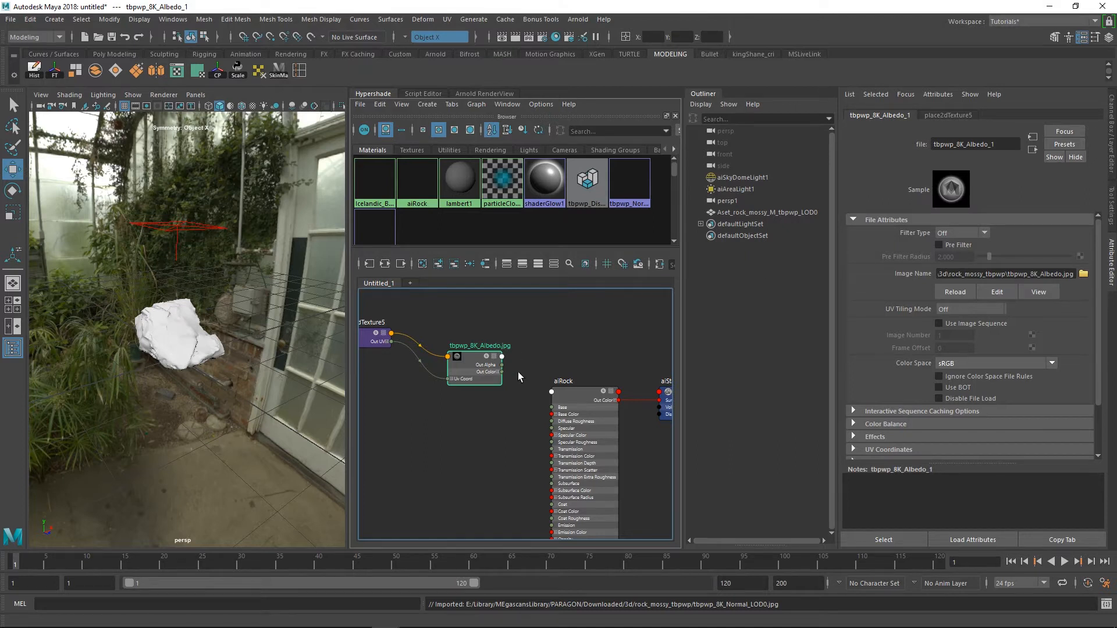
alt+right_drag(534, 381, 544, 387)
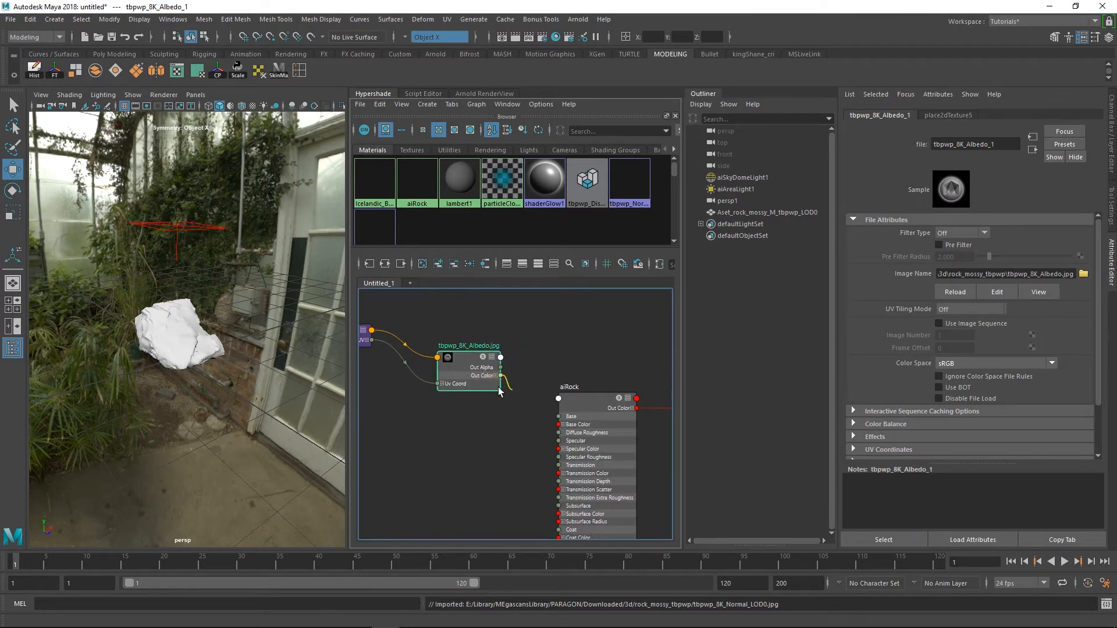
drag(528, 394, 559, 424)
scroll(576, 401, down, 2)
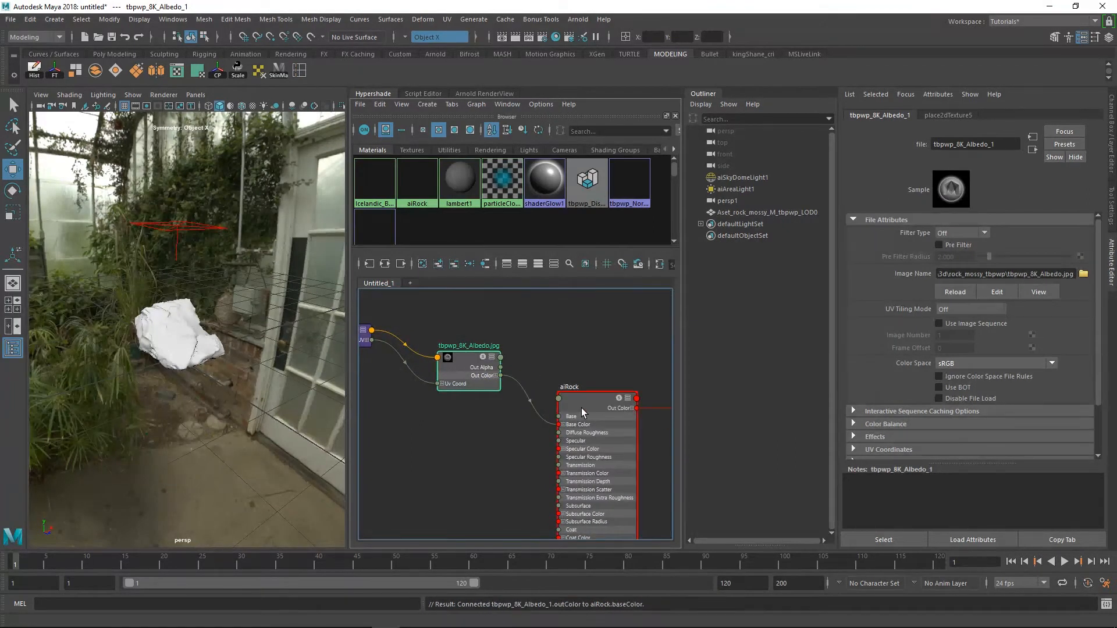
Bring the tbpwp_8K_Specular.jpg texture and its place2dTexture4 node in beside aiRock, just below the Albedo texture
alt+middle_drag(574, 385, 558, 356)
drag(588, 396, 577, 376)
alt+right_drag(574, 382, 524, 357)
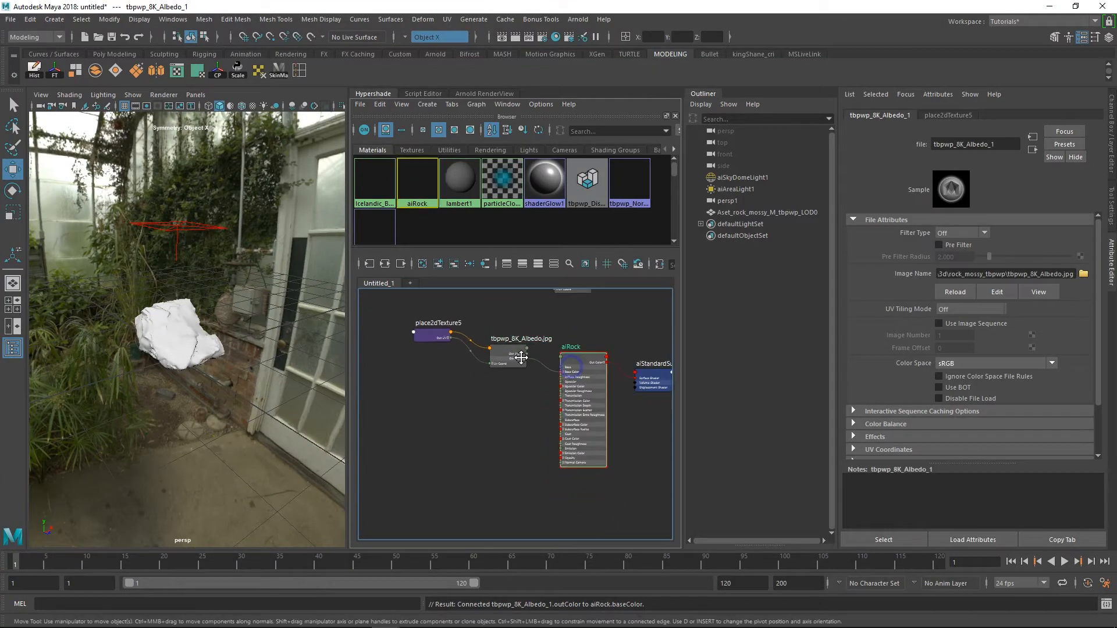
alt+middle_drag(523, 357, 512, 383)
drag(501, 387, 502, 375)
alt+right_drag(561, 371, 524, 380)
alt+middle_drag(523, 380, 536, 417)
drag(561, 375, 508, 470)
click(468, 463)
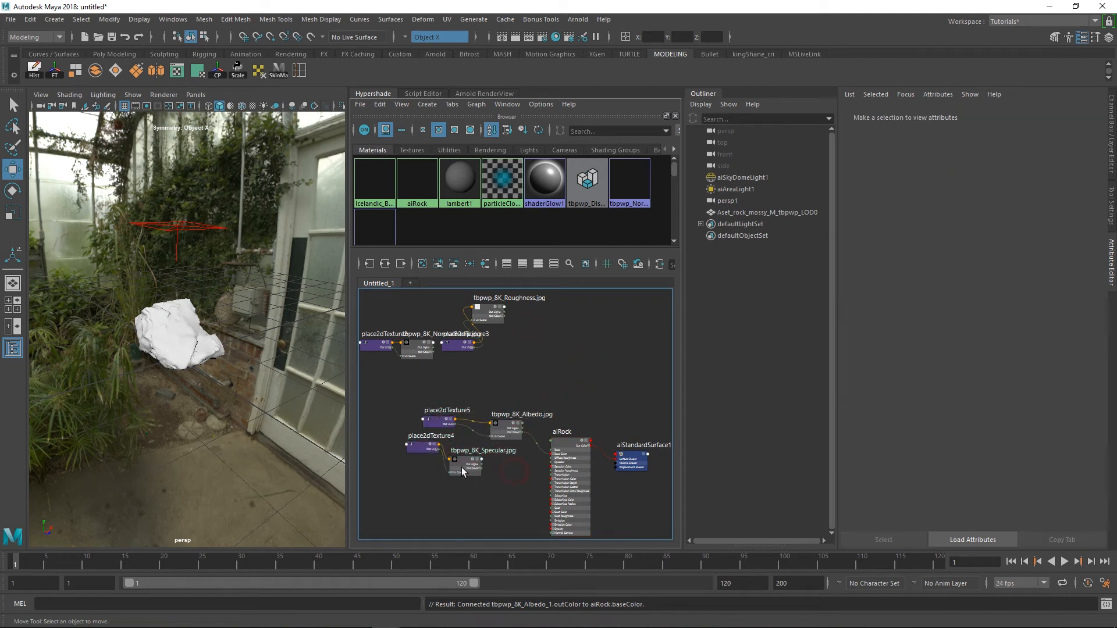
alt+middle_drag(452, 444, 481, 415)
scroll(481, 414, up, 2)
drag(471, 415, 410, 407)
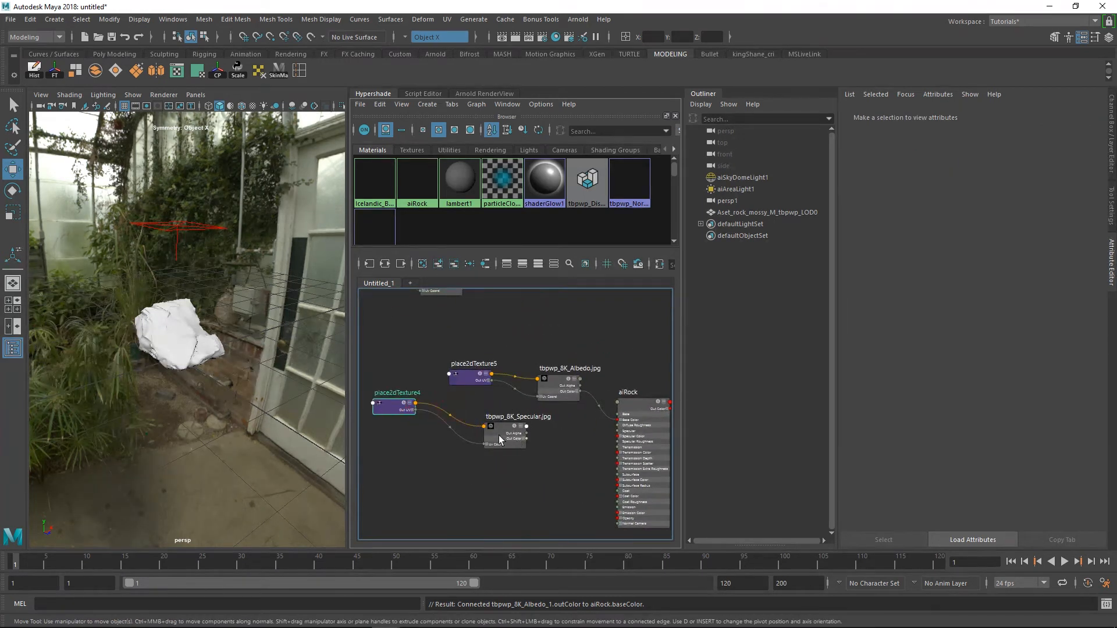
drag(524, 447, 486, 434)
Create an aiRange node and route the Specular texture's Out Color through it into aiRock's Specular Color
click(534, 444)
key(Tab)
text(rang)
click(554, 460)
drag(558, 453, 543, 454)
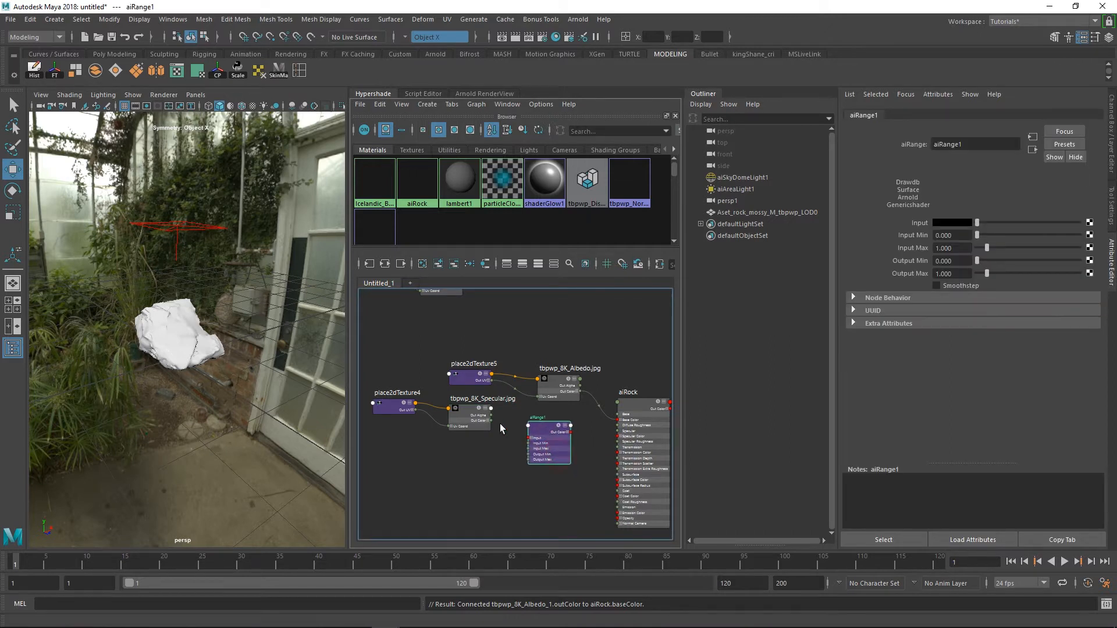
drag(491, 420, 619, 436)
drag(533, 440, 540, 437)
alt+right_drag(544, 435, 542, 431)
alt+middle_drag(546, 427, 545, 444)
Place the tbpwp_8K_Roughness.jpg texture with its place2dTexture3 node below the Specular texture
alt+middle_drag(573, 369, 540, 420)
drag(488, 348, 419, 525)
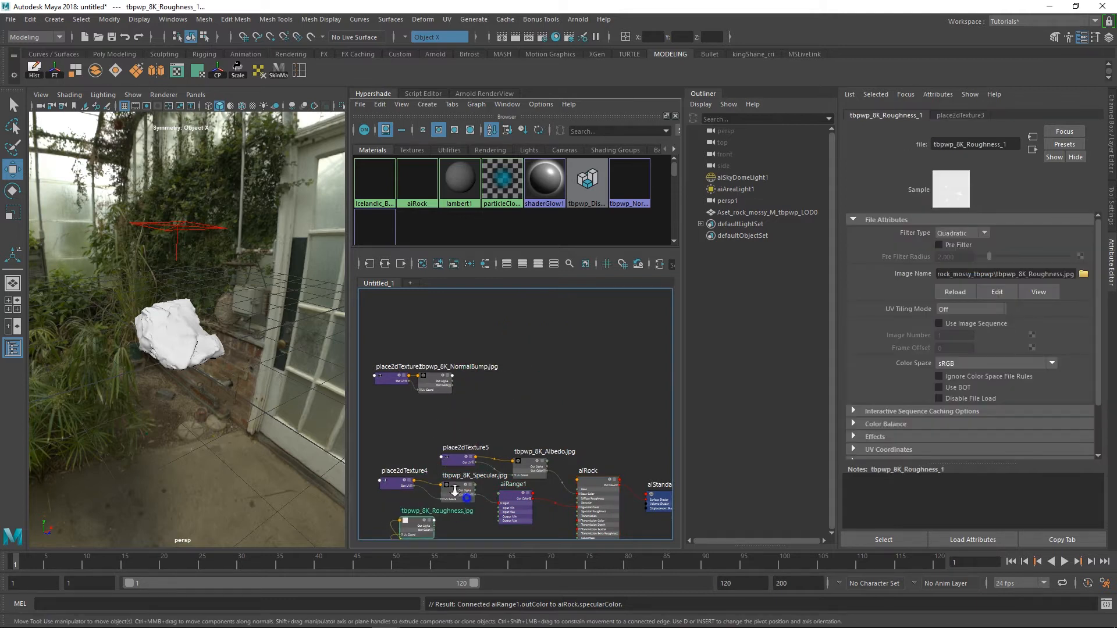
alt+right_drag(466, 499, 463, 496)
alt+middle_drag(464, 495, 469, 425)
alt+right_drag(469, 424, 472, 427)
Set the Specular texture's filter type to Off
drag(459, 429, 459, 420)
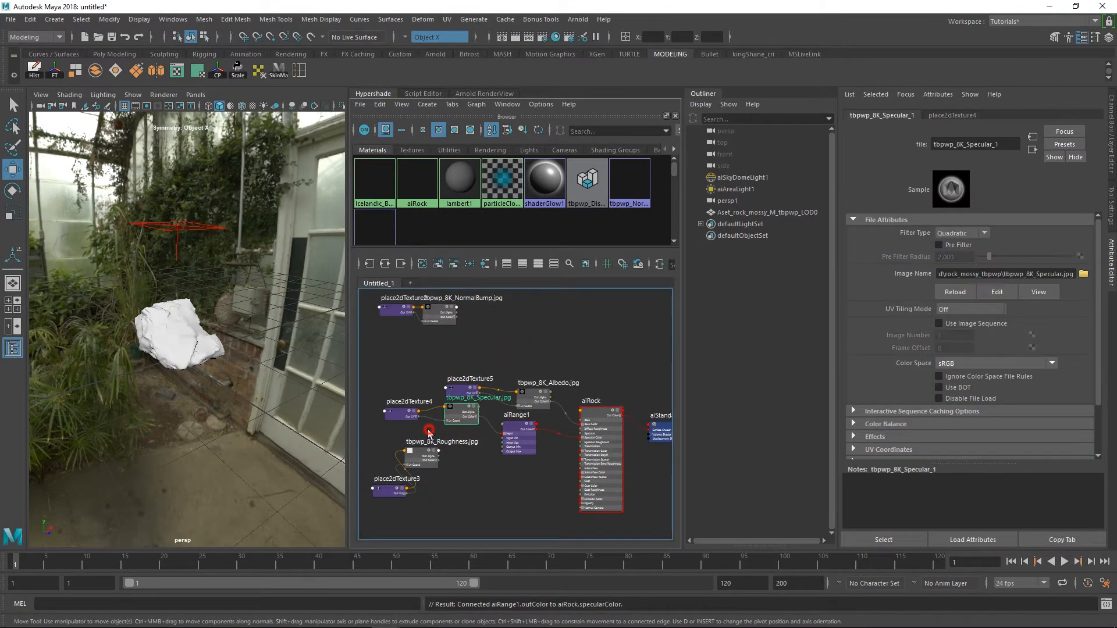
click(962, 240)
click(954, 237)
Set the Roughness texture's color space to Raw and its filter type to Off, with the node spaced beside place2dTexture3
drag(433, 461, 488, 479)
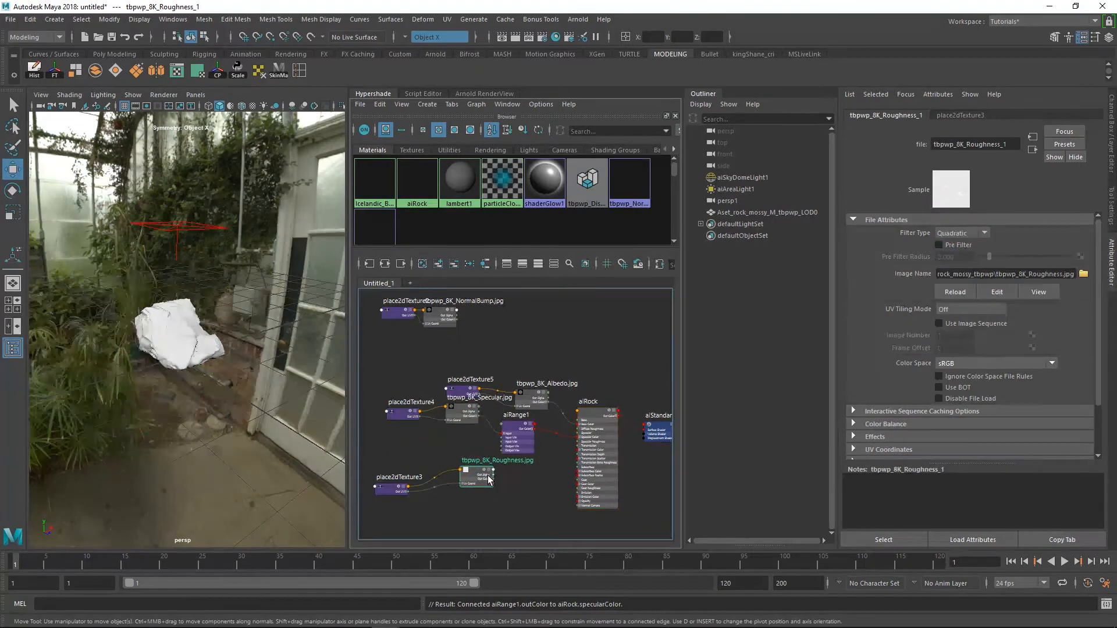
click(966, 365)
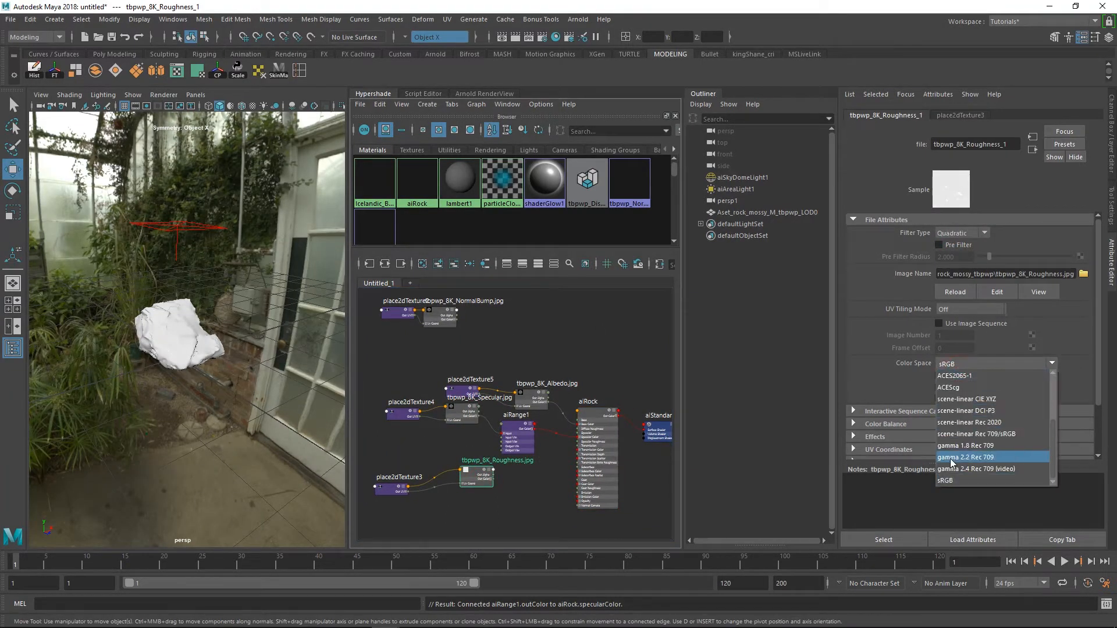
click(945, 399)
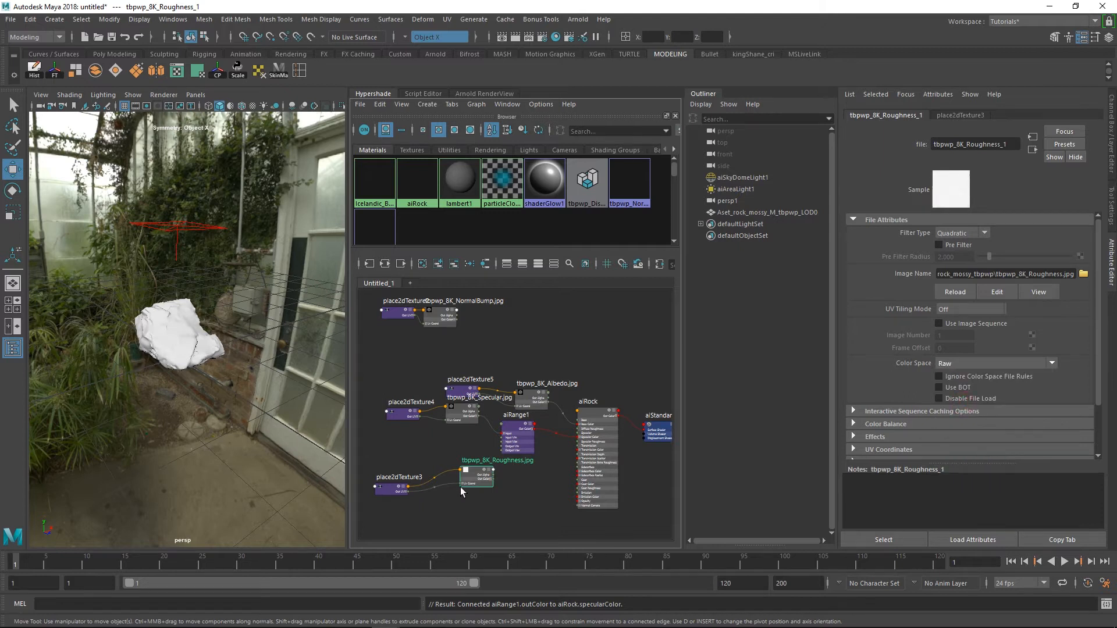
drag(472, 489, 451, 488)
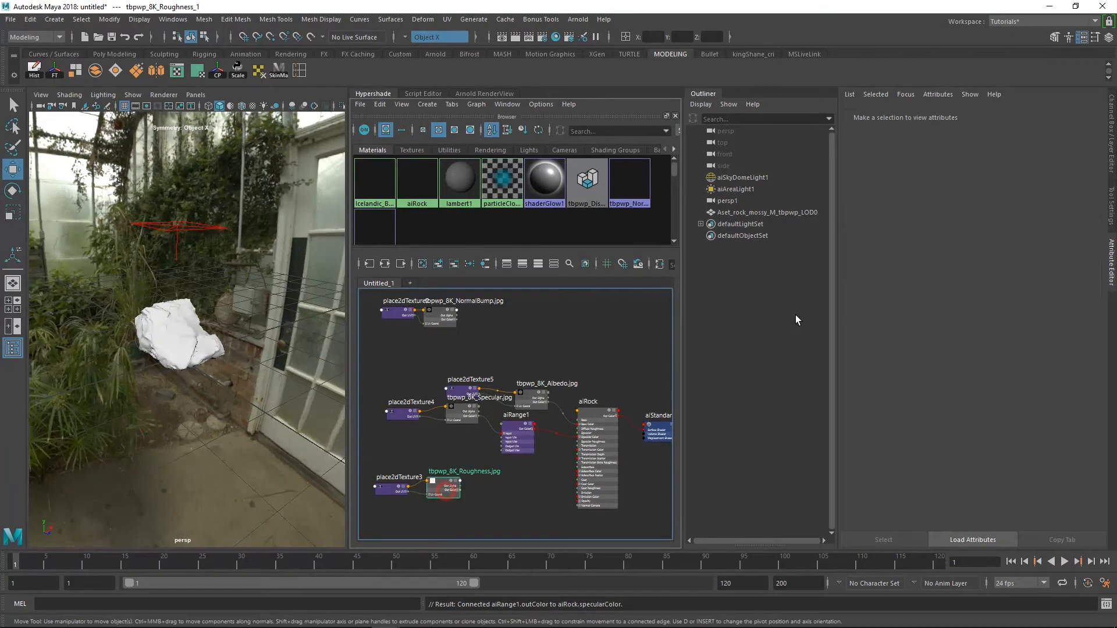
click(963, 232)
click(958, 245)
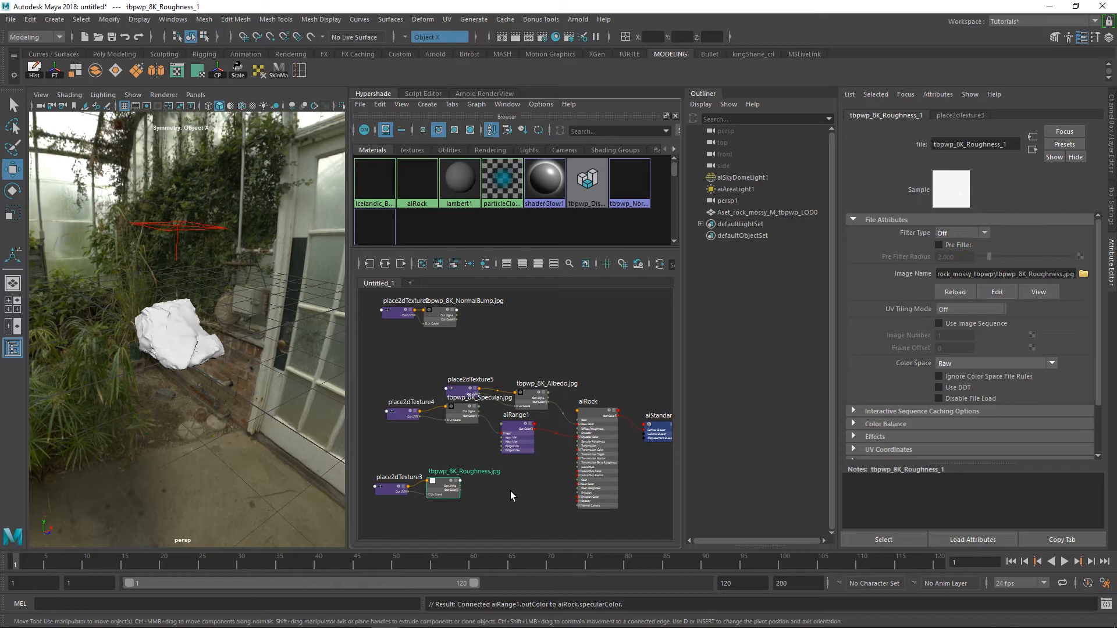
Create a second aiRange node and connect the Roughness texture's Out Color to its Input
click(511, 491)
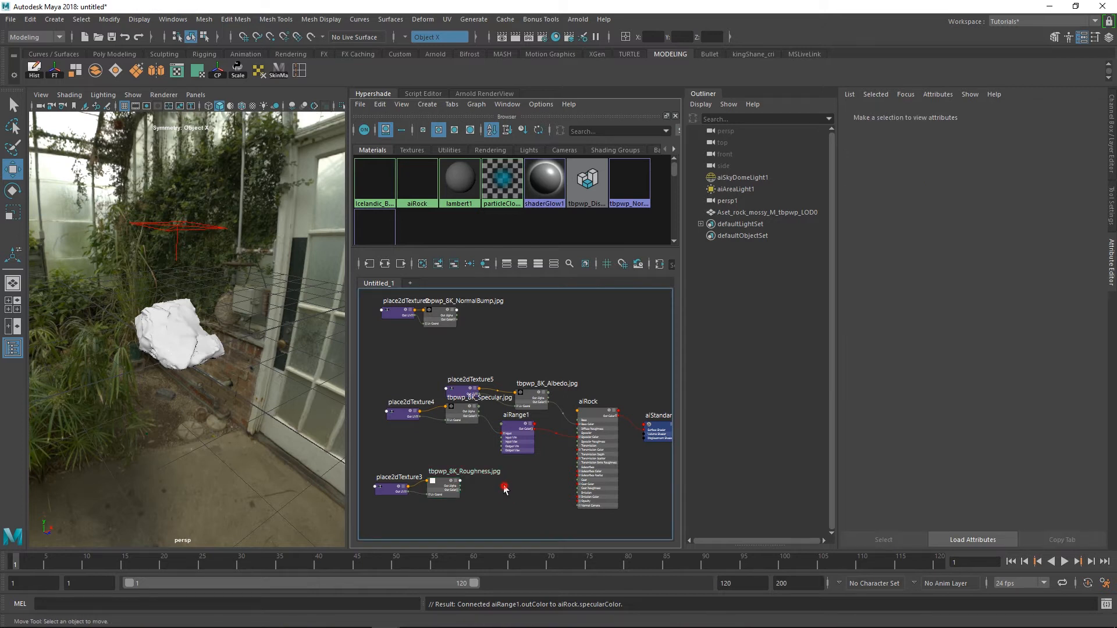
key(Tab)
text(rang)
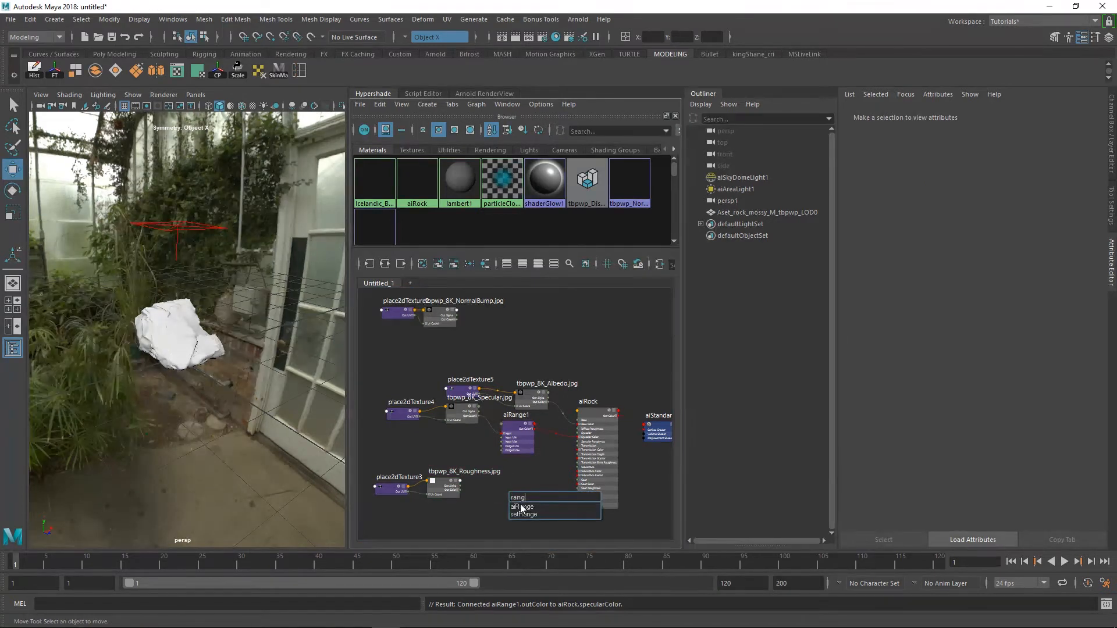
key(Return)
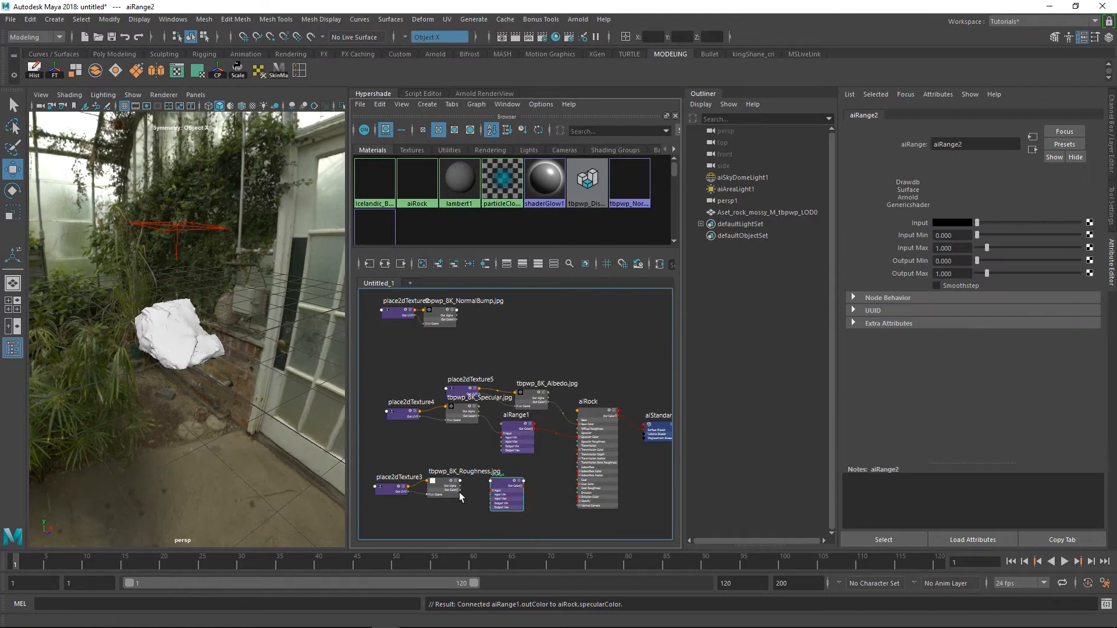
drag(460, 490, 495, 493)
drag(463, 495, 488, 482)
scroll(553, 493, up, 3)
Create a luminance node beside aiRange2 and feed aiRange2's Out Color into its Value
click(553, 492)
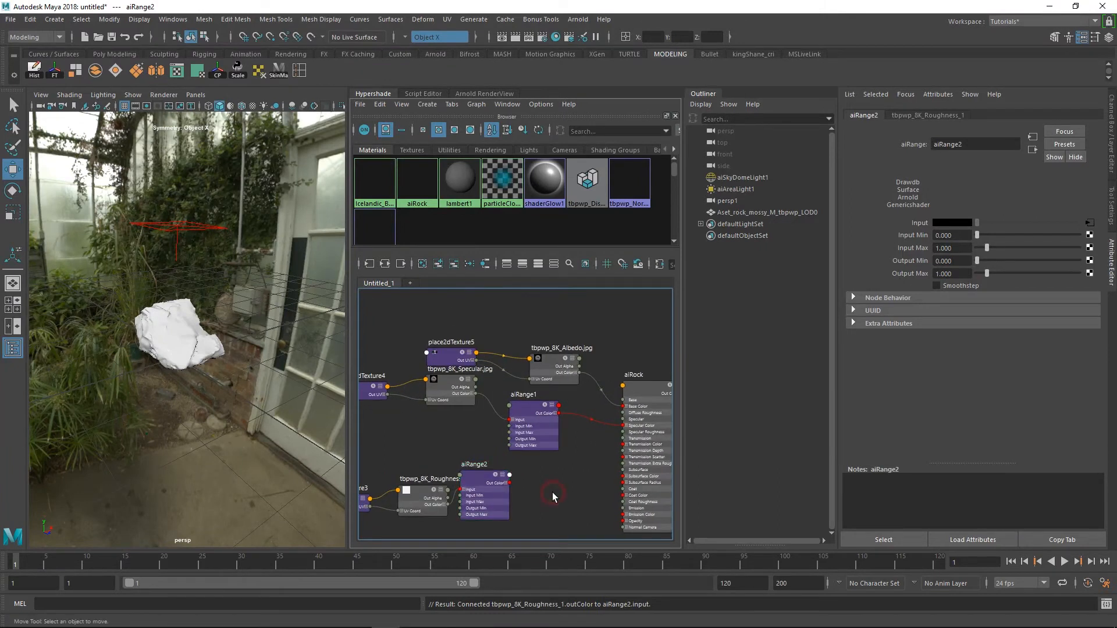
key(Tab)
text(lu)
click(587, 514)
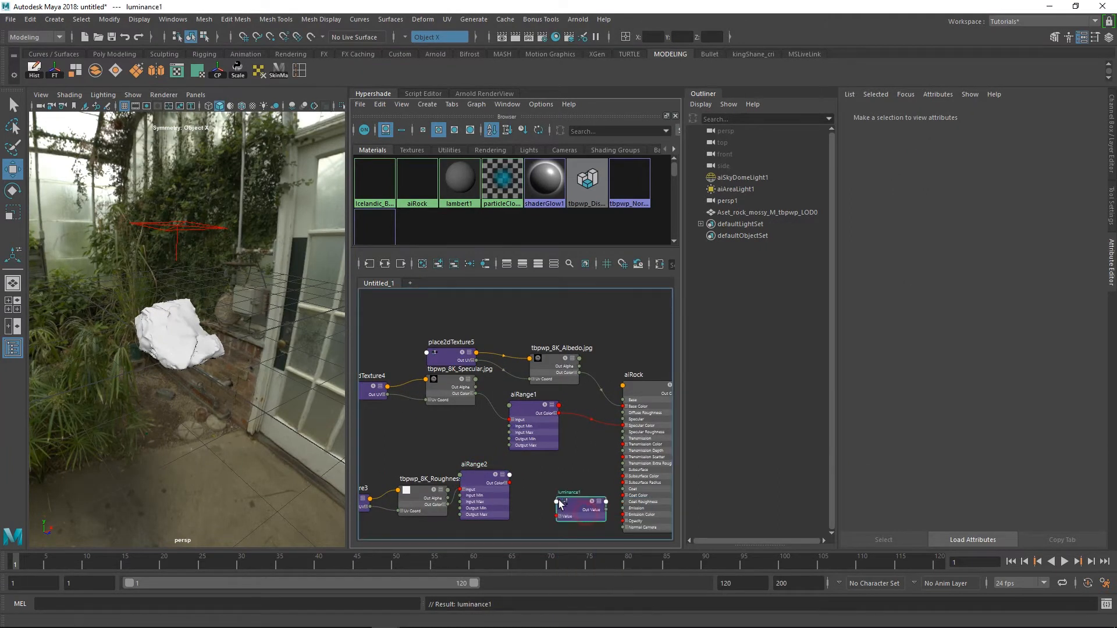
drag(510, 483, 490, 486)
drag(569, 499, 559, 496)
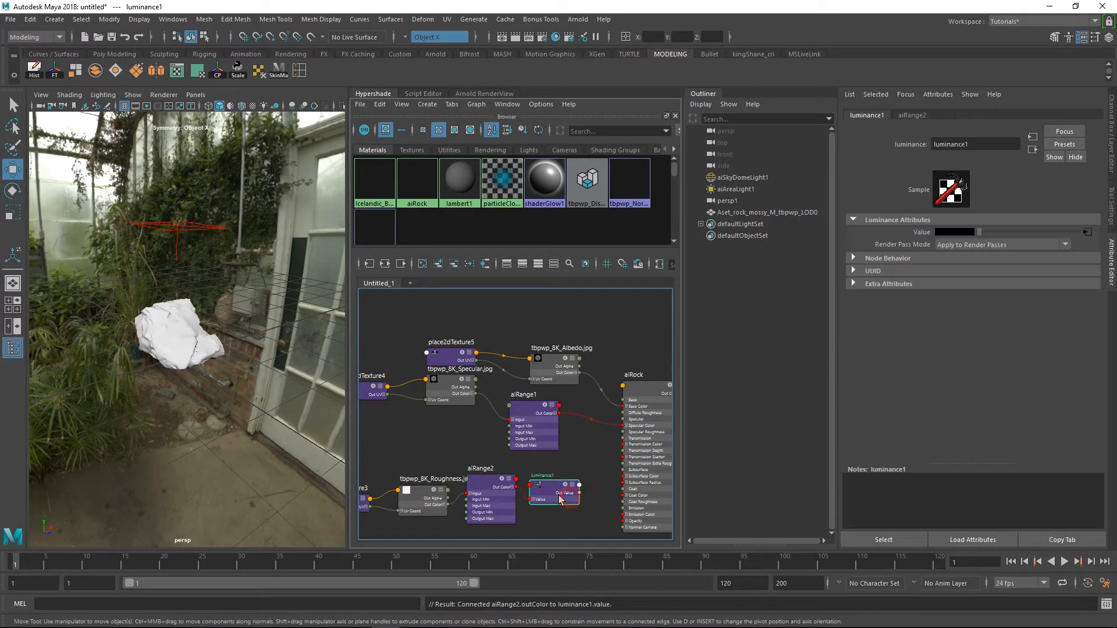
Connect the luminance node's Out Value to aiRock's Specular Roughness
scroll(600, 516, up, 1)
alt+middle_drag(585, 503, 488, 498)
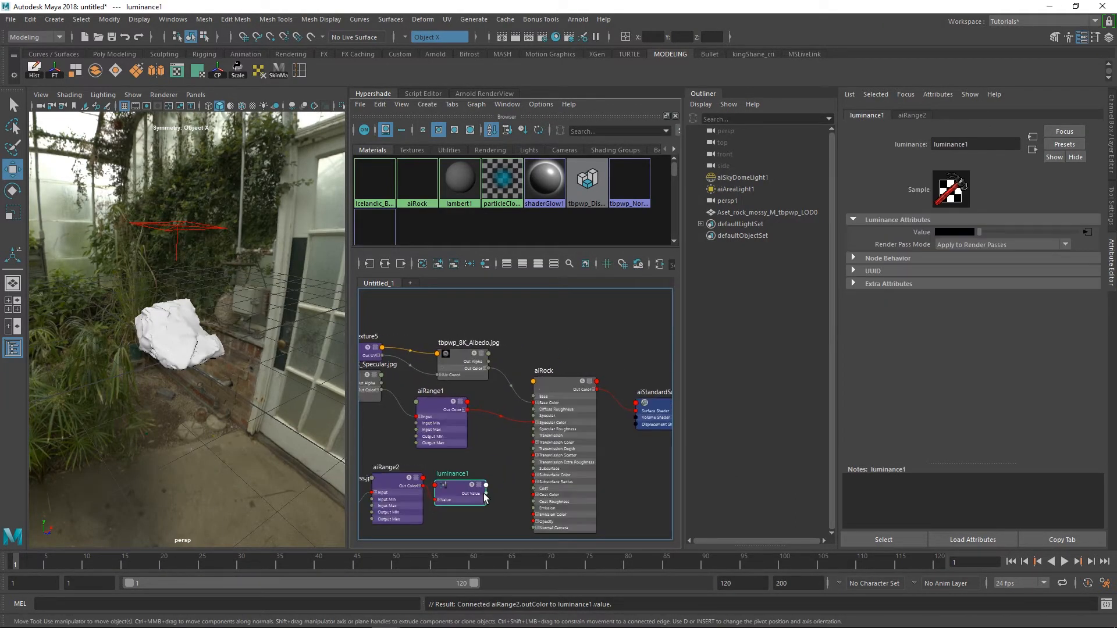
drag(499, 495, 550, 429)
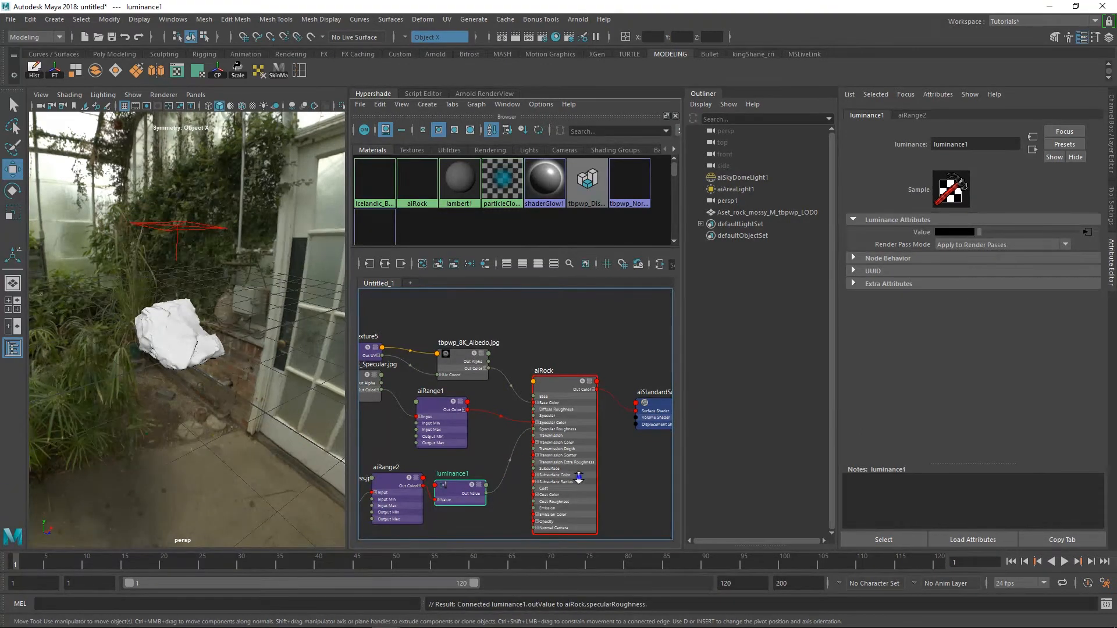
Set the NormalBump texture's filter type to Off
scroll(491, 469, down, 2)
click(975, 234)
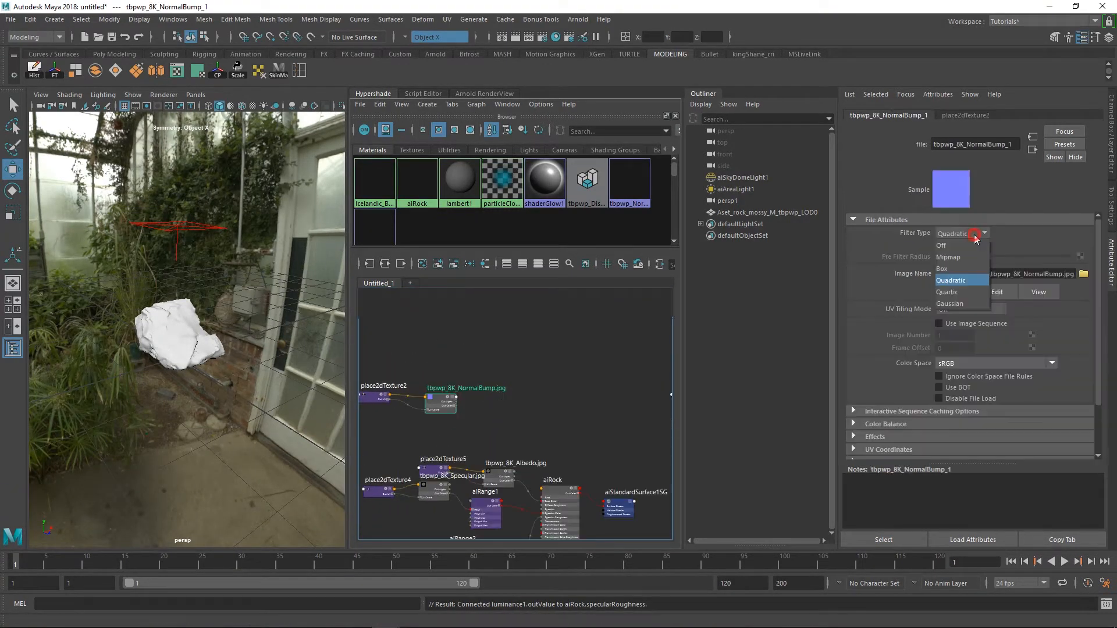
click(968, 246)
Rearrange the NormalBump, Displacement and Cavity textures with their place2dTexture nodes, bringing them closer to the aiRock network
scroll(587, 397, down, 2)
alt+middle_drag(573, 378, 487, 374)
drag(501, 391, 501, 411)
scroll(540, 411, up, 2)
drag(573, 389, 568, 412)
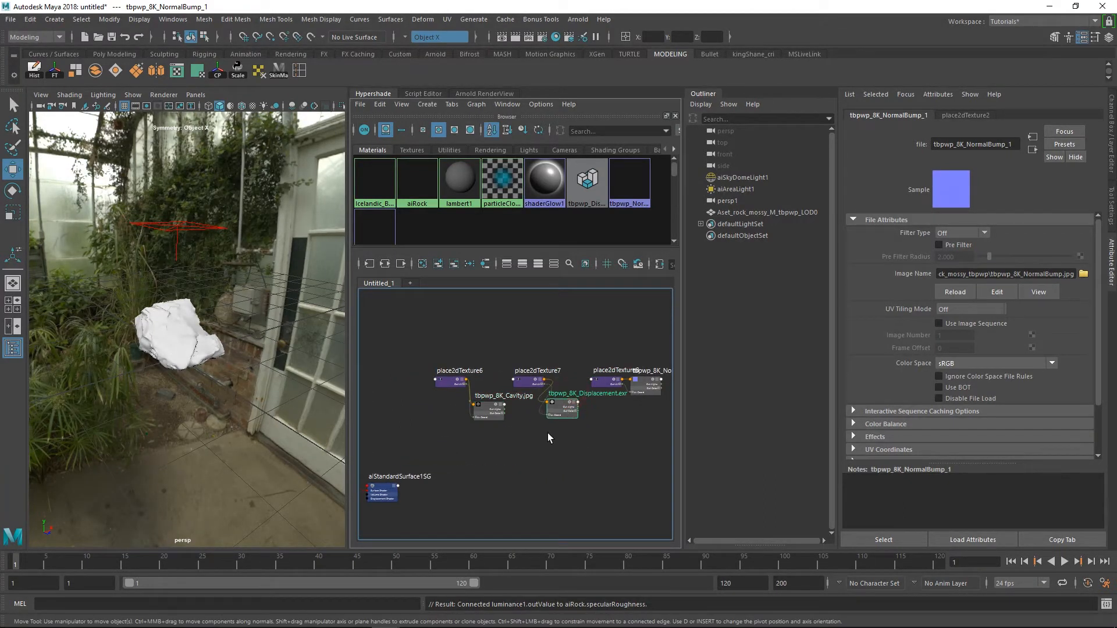
alt+middle_drag(501, 435, 558, 422)
drag(560, 423, 498, 357)
alt+middle_drag(502, 398, 560, 374)
drag(592, 378, 435, 381)
click(497, 405)
alt+middle_drag(528, 387, 607, 369)
drag(454, 407, 396, 372)
drag(453, 388, 447, 377)
Place the tbpwp_8K_Cavity.jpg texture and its place2dTexture6 node directly beneath the Albedo texture, leaving room before aiRock
scroll(458, 413, up, 2)
alt+middle_drag(459, 416, 512, 437)
drag(531, 343, 414, 404)
drag(579, 378, 516, 409)
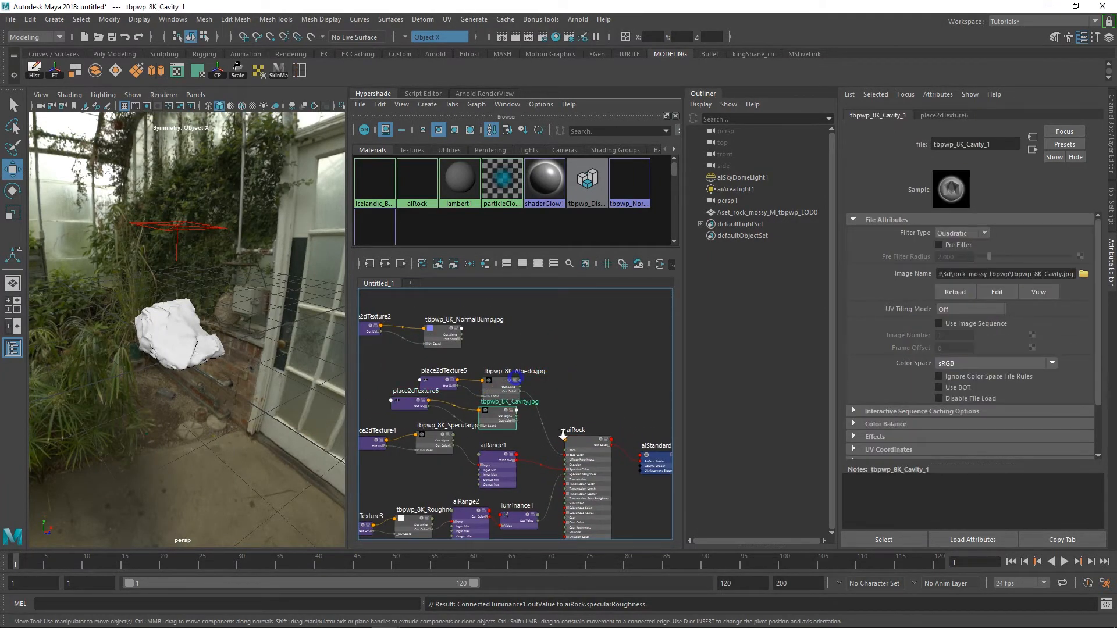
scroll(561, 429, up, 2)
alt+middle_drag(561, 430, 603, 432)
drag(528, 385, 527, 369)
alt+right_drag(579, 369, 605, 398)
alt+middle_drag(606, 399, 569, 412)
Create an aiMultiply node and connect the Albedo's Out Color to Input 1 and the Cavity's Out Color to Input 2
click(551, 377)
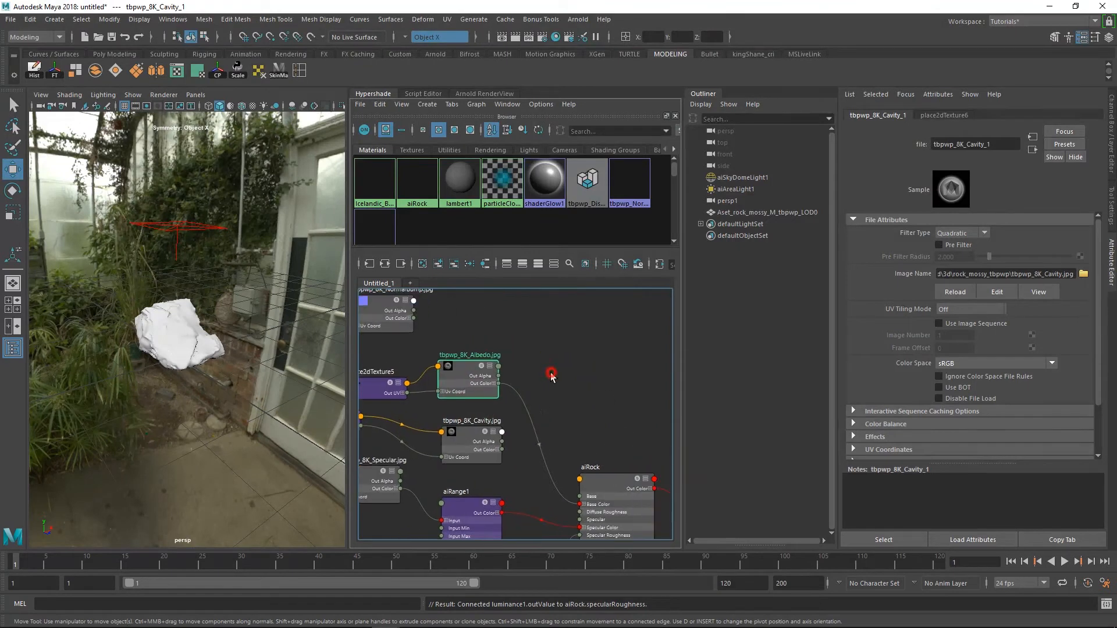
key(Tab)
text(mult)
click(592, 430)
drag(600, 408, 560, 388)
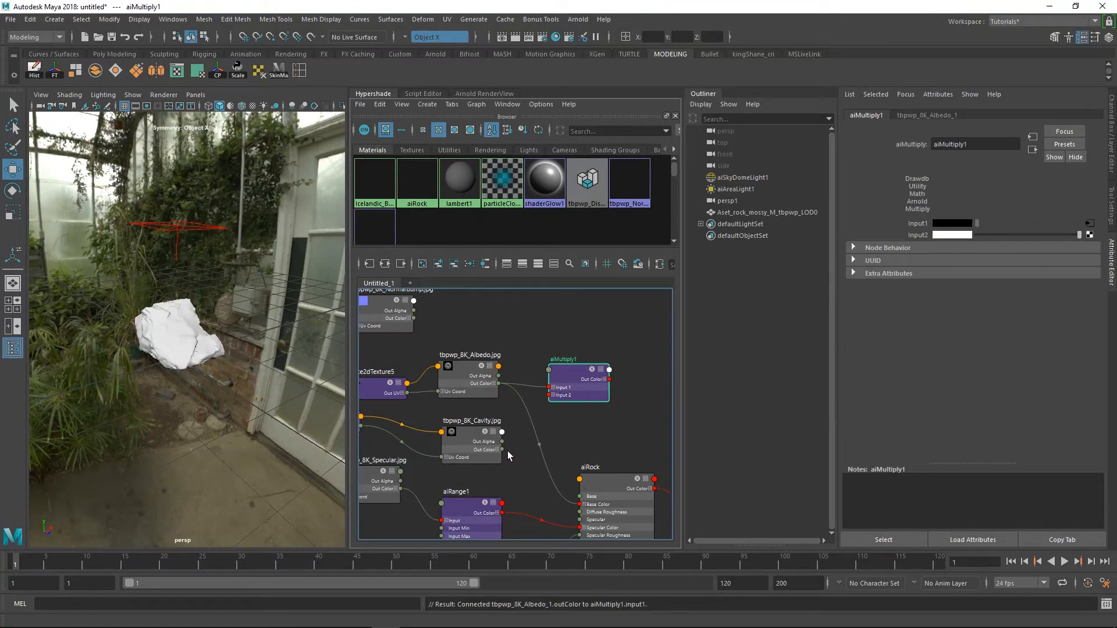
drag(553, 396, 565, 392)
Connect aiMultiply1's Out Color to aiRock's Base Color in place of the direct Albedo connection
scroll(610, 398, down, 2)
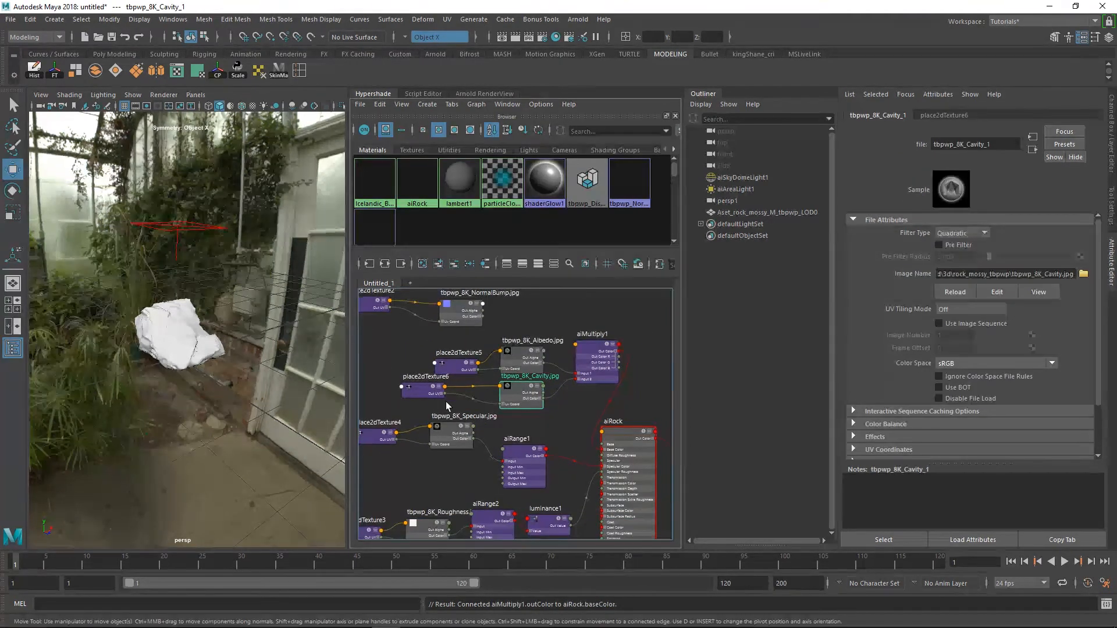
click(436, 388)
drag(526, 401, 531, 404)
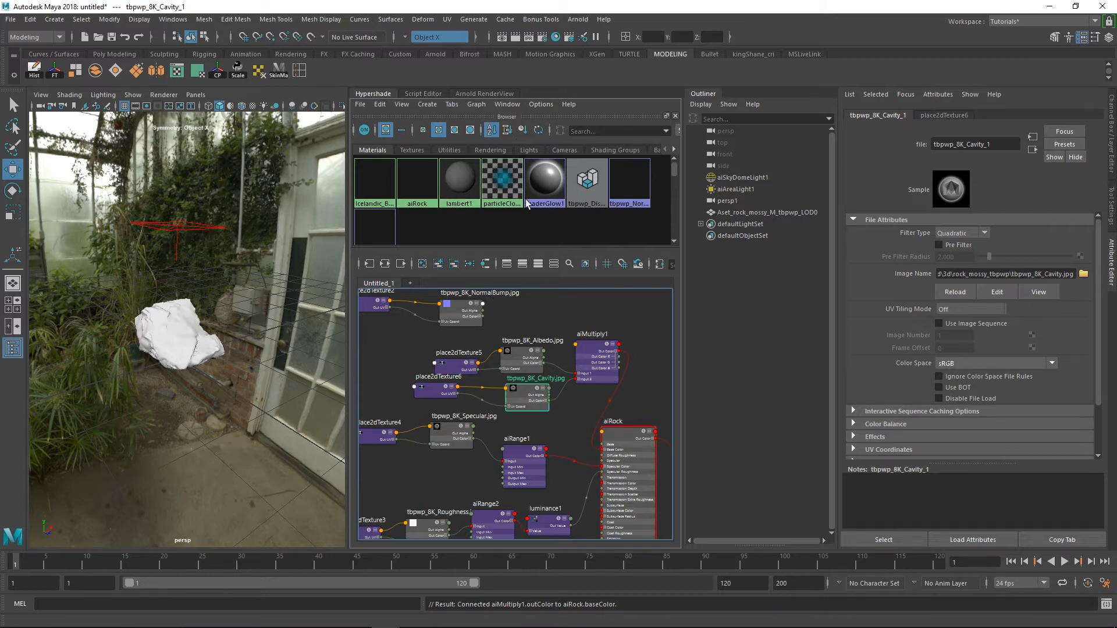
Render the rock in the Arnold RenderView, float that window over the viewport, and return to the Hypershade graph
click(495, 95)
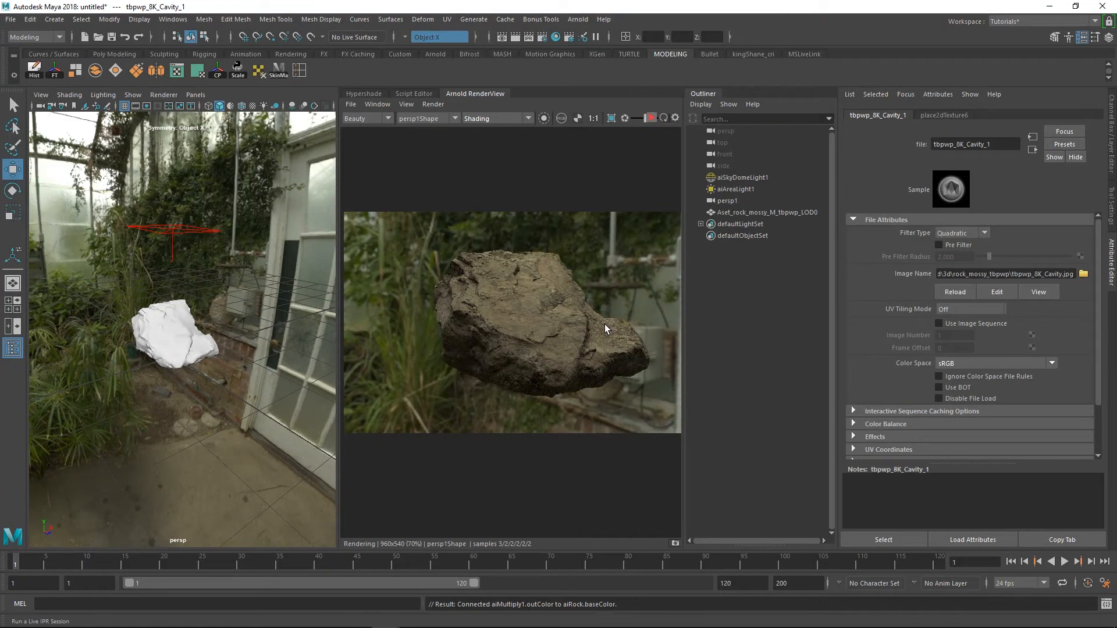
drag(487, 94, 73, 111)
click(281, 93)
drag(270, 96, 254, 118)
click(362, 94)
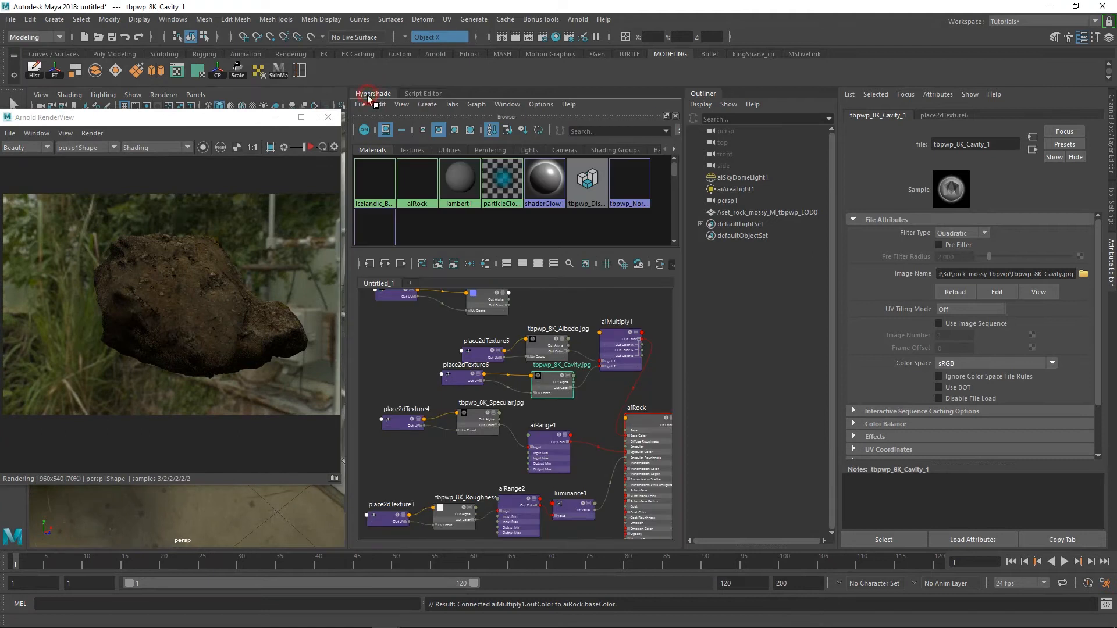
Set the Output Max of the Specular's aiRange1 node to 0.6 and start the live render
click(562, 440)
double_click(970, 274)
text(0.6)
key(Return)
click(312, 149)
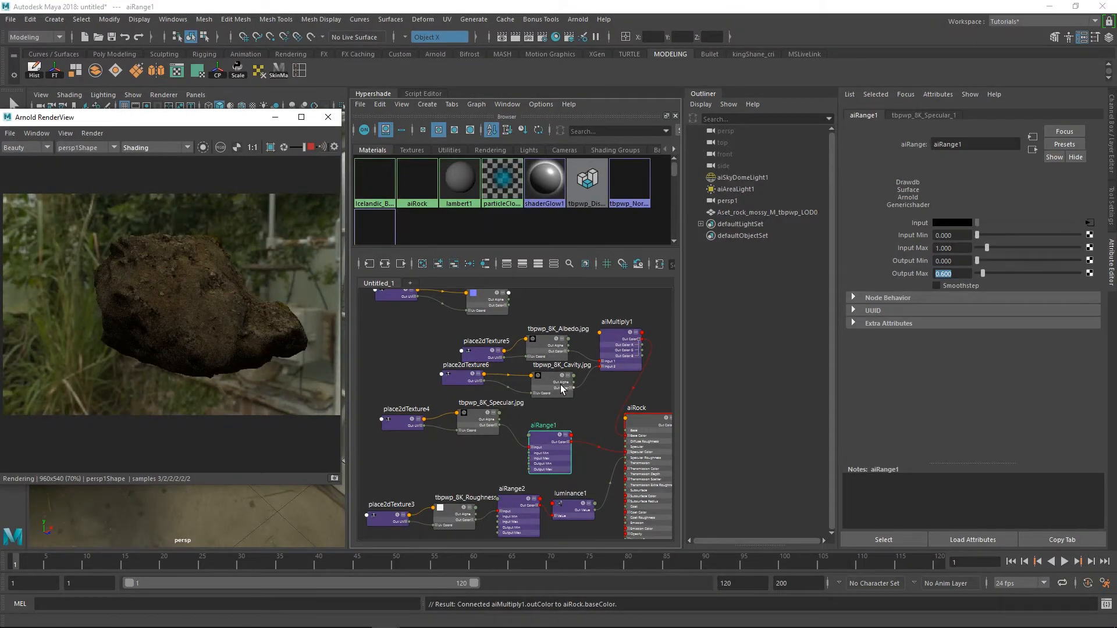
drag(562, 460, 562, 456)
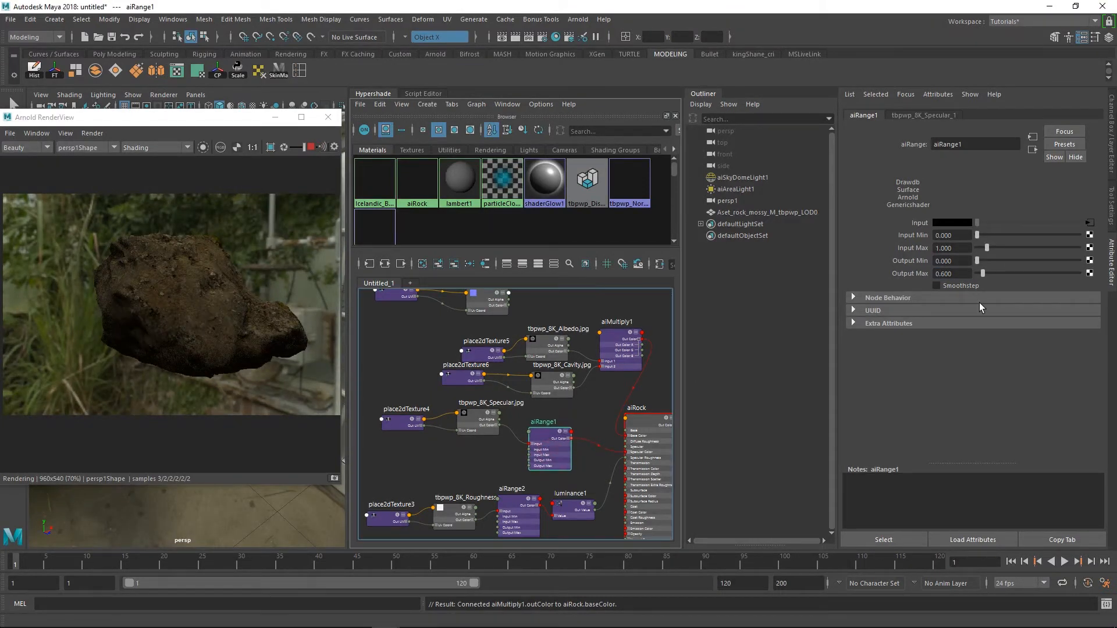
Set aiRange1's Output Max to 1 and raise its Output Min to 0.5 and finally 0.6
drag(987, 276, 875, 273)
text(1)
key(Return)
drag(958, 262, 881, 258)
text(.5)
key(Return)
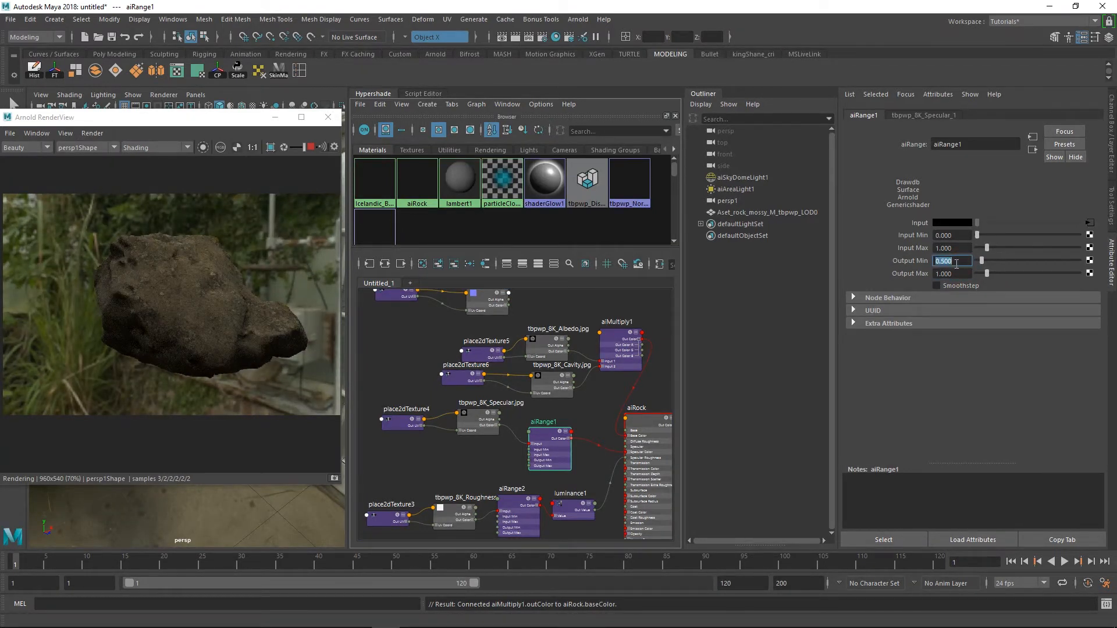
text(.6)
key(Return)
Rearrange the Roughness nodes and set the Output Max of aiRange2 to 0.5 and finally 0.6
click(536, 512)
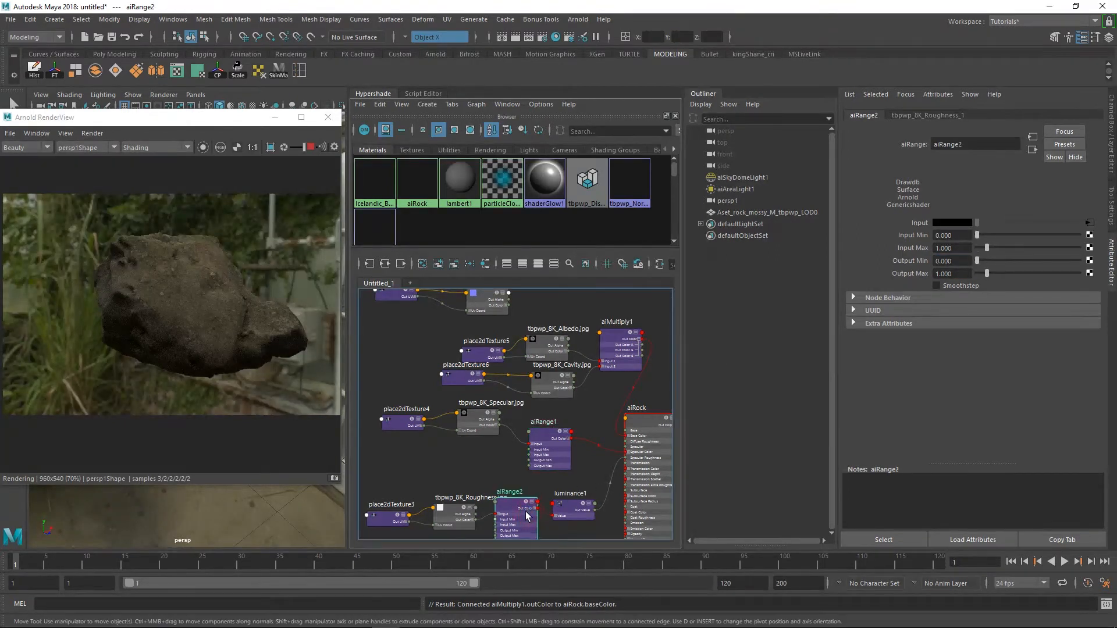
drag(454, 520, 454, 497)
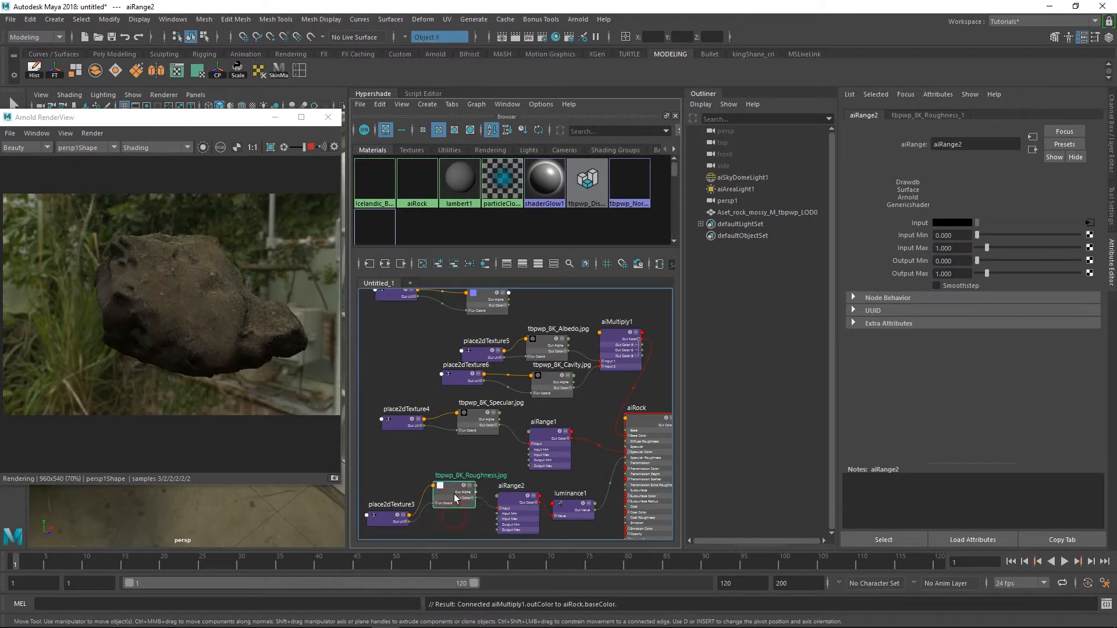
drag(518, 510, 514, 501)
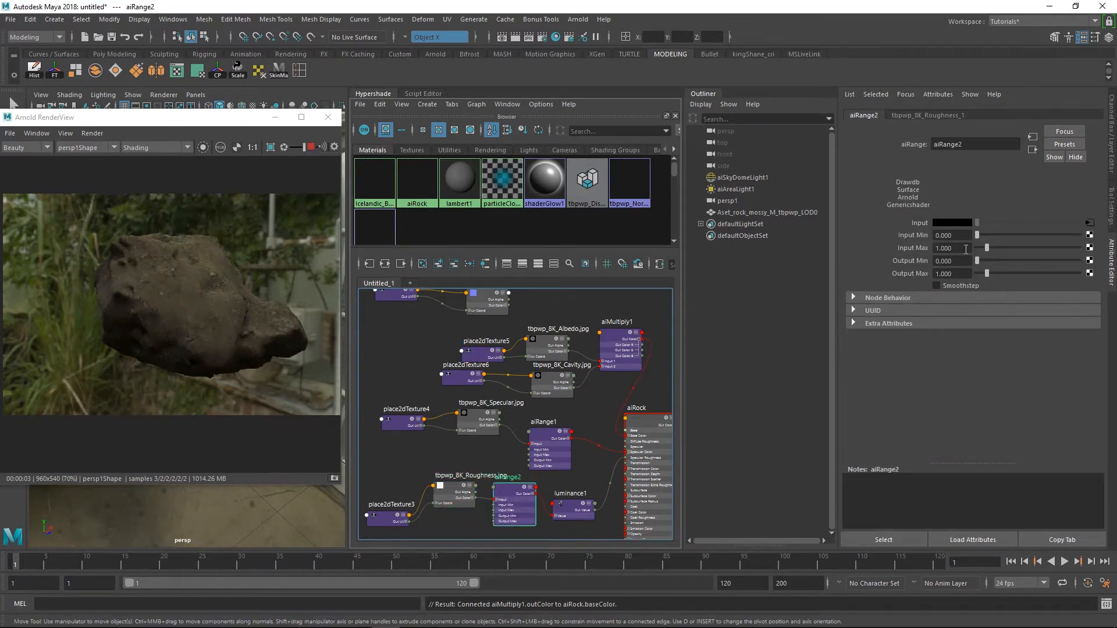
click(956, 273)
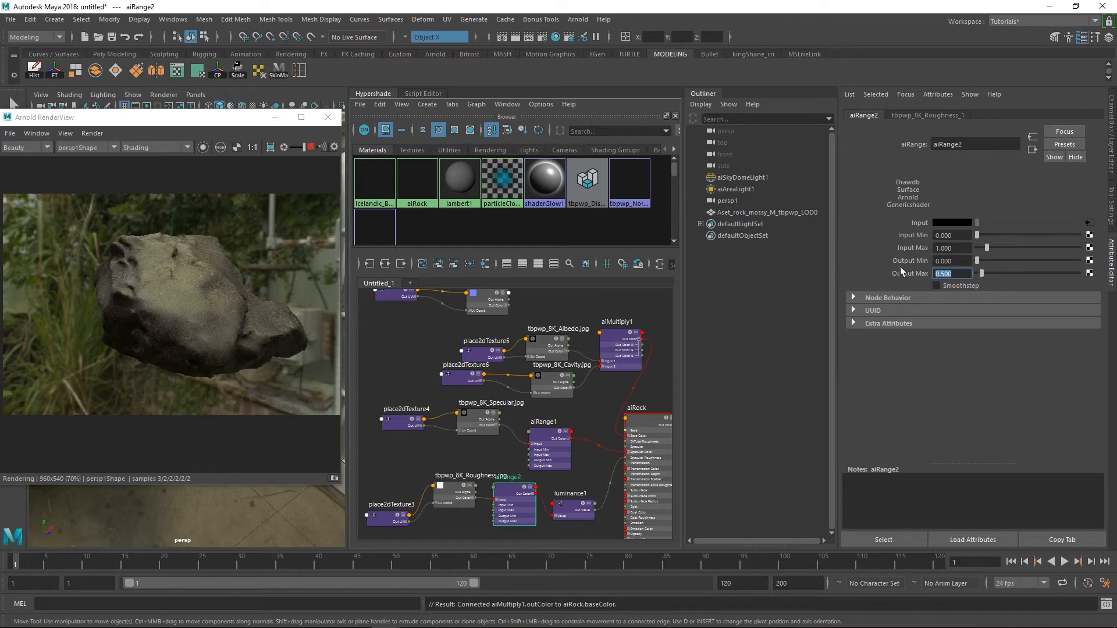
text(.6)
key(Return)
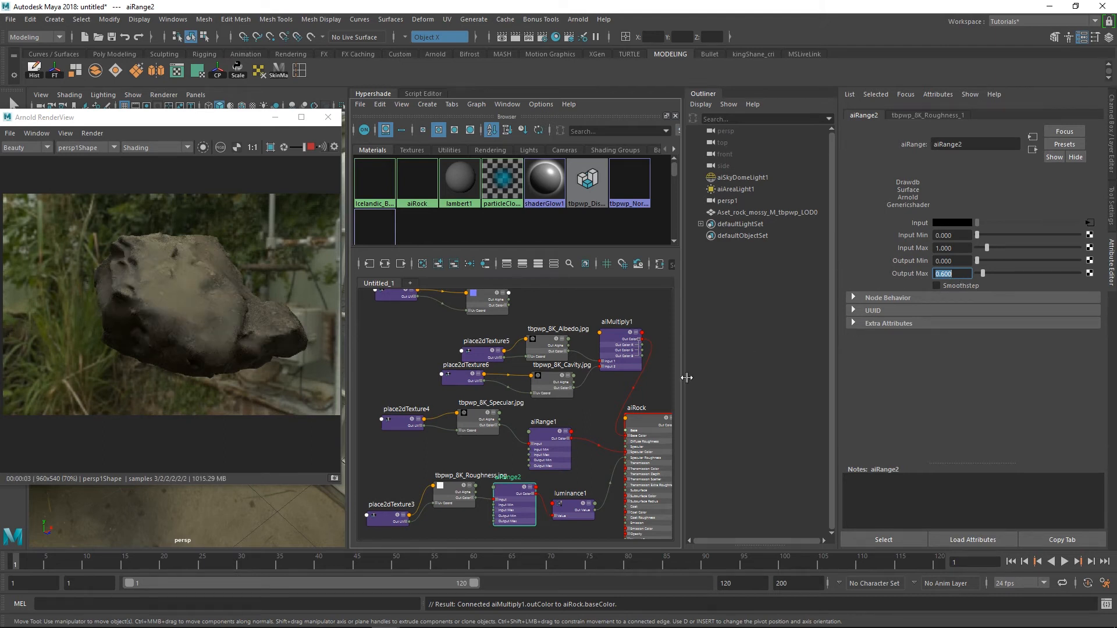
scroll(594, 427, down, 2)
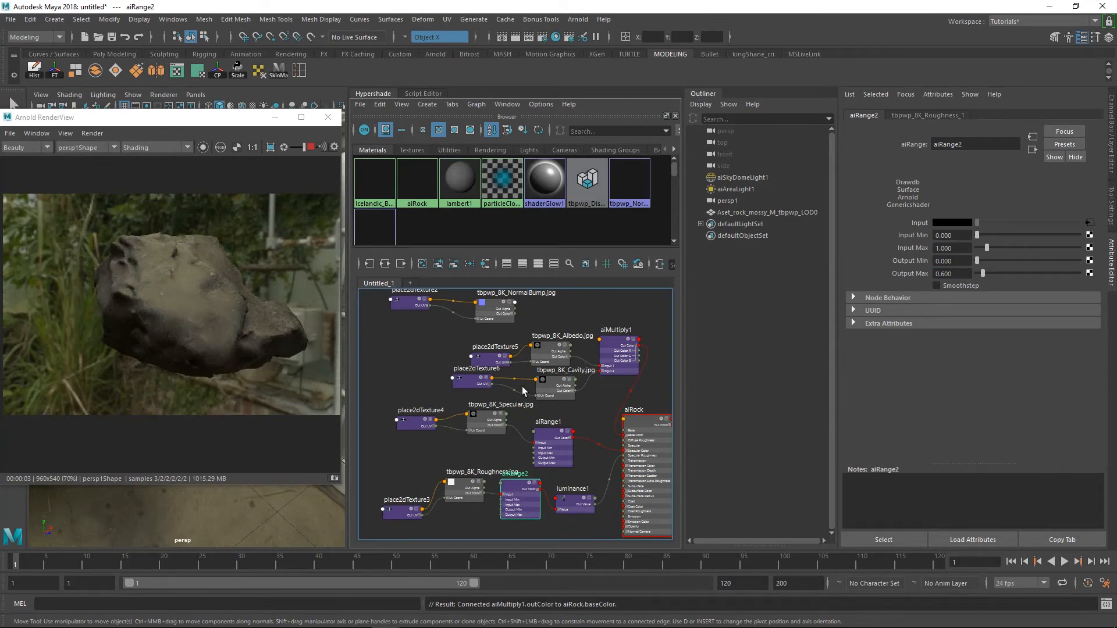
Preview the rock in the Basic and Lighting debug modes, and return the render to Shading
click(129, 151)
click(154, 165)
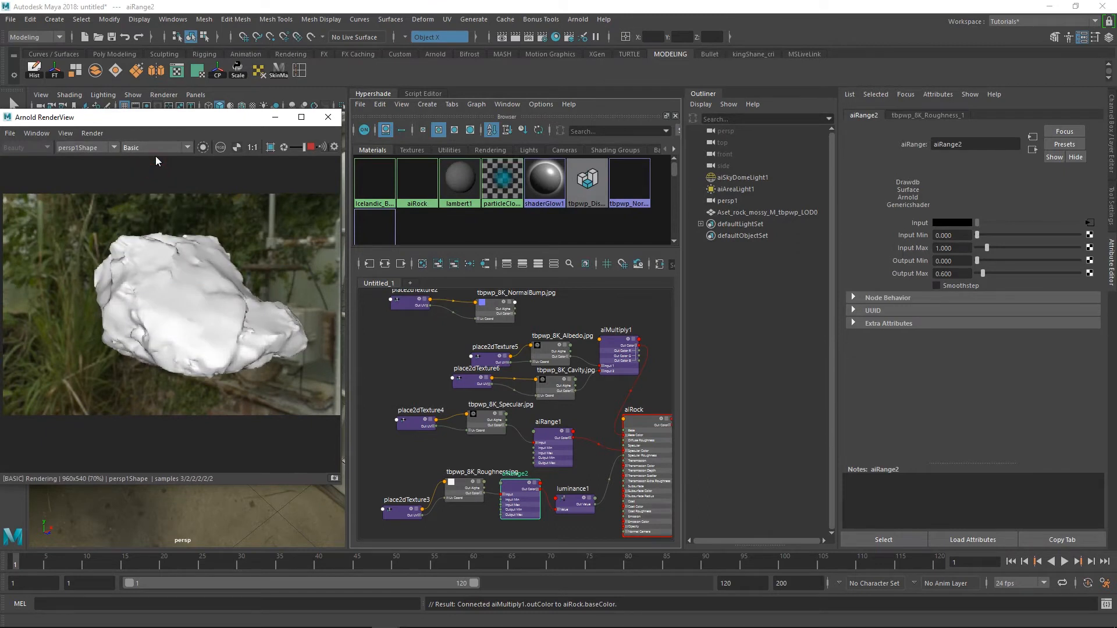
click(157, 148)
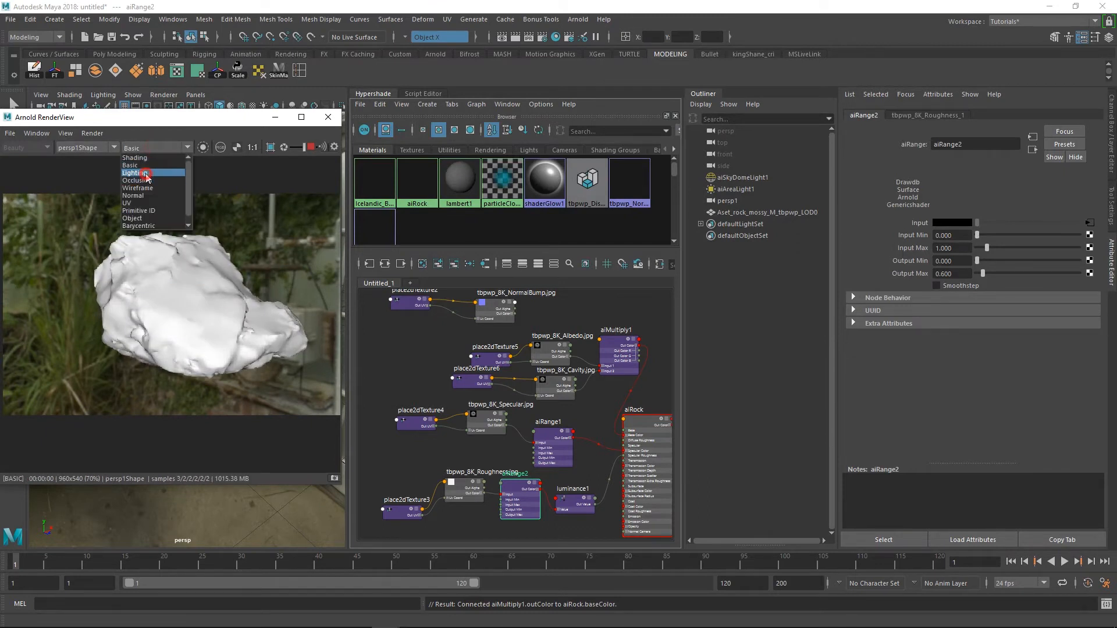
click(146, 172)
click(152, 150)
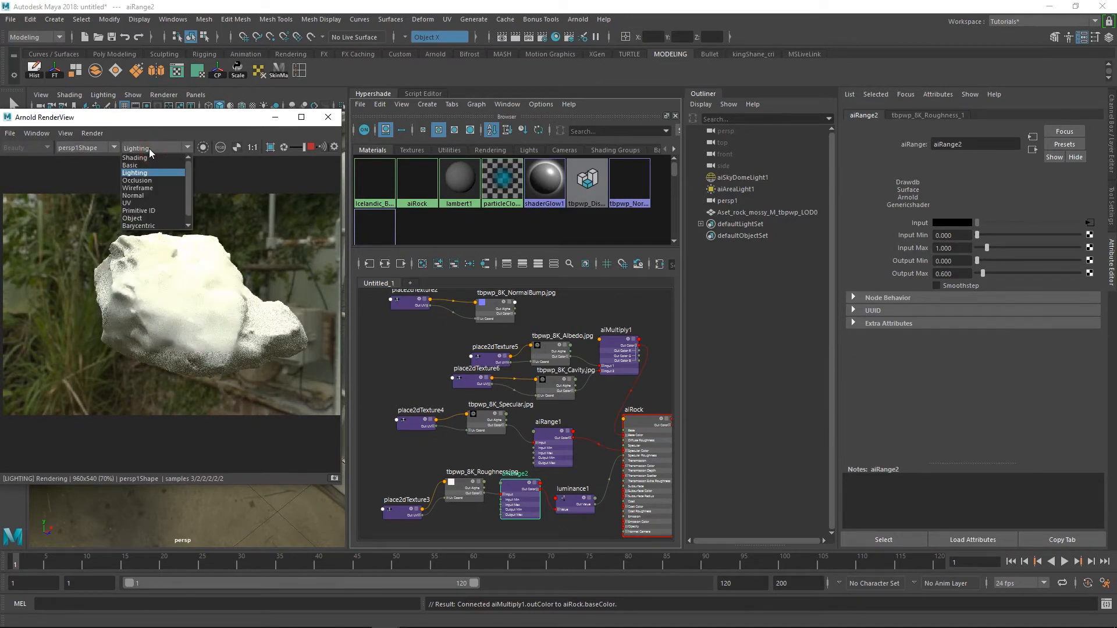
click(148, 157)
Add albedo and diffuse to the active AOVs in the Render Settings, placed beside the RenderView window
drag(145, 122, 198, 113)
click(74, 141)
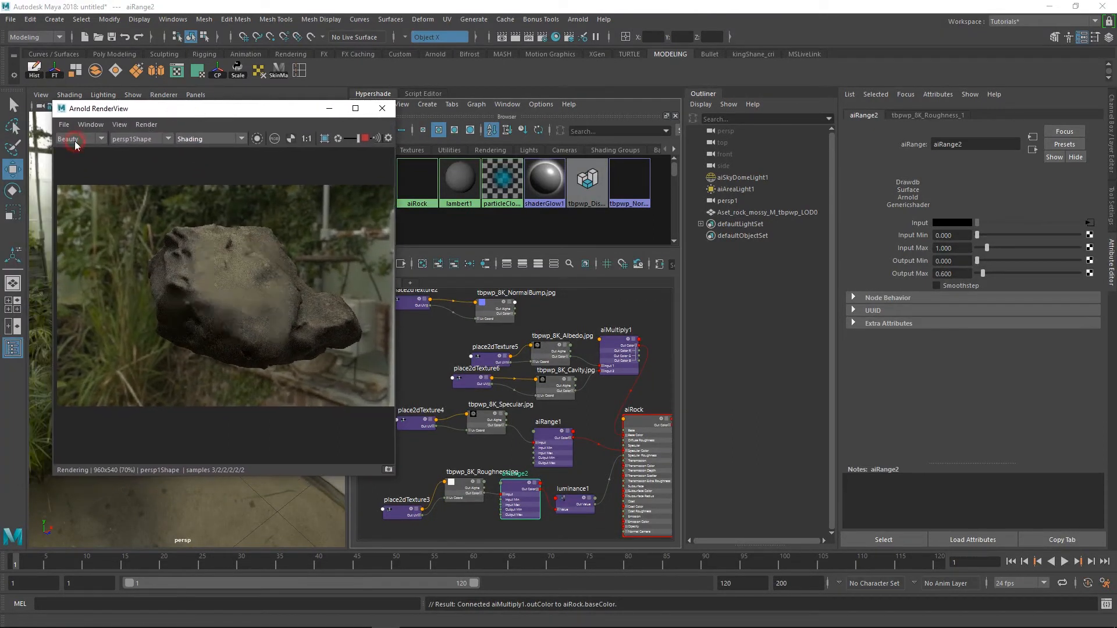
click(542, 36)
drag(242, 126, 456, 118)
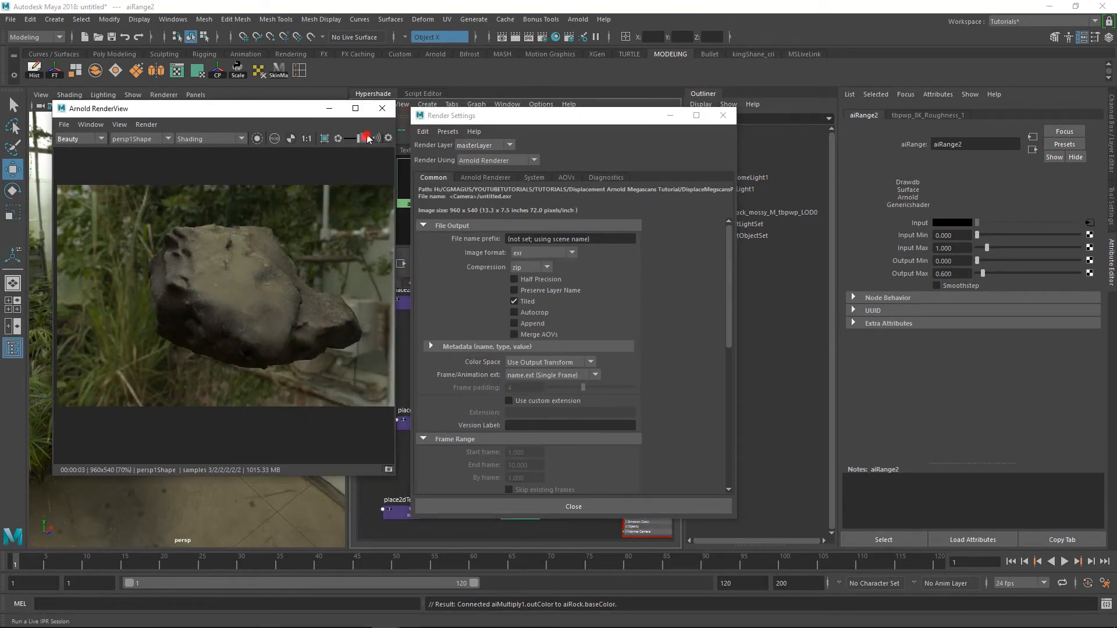
click(535, 178)
click(564, 179)
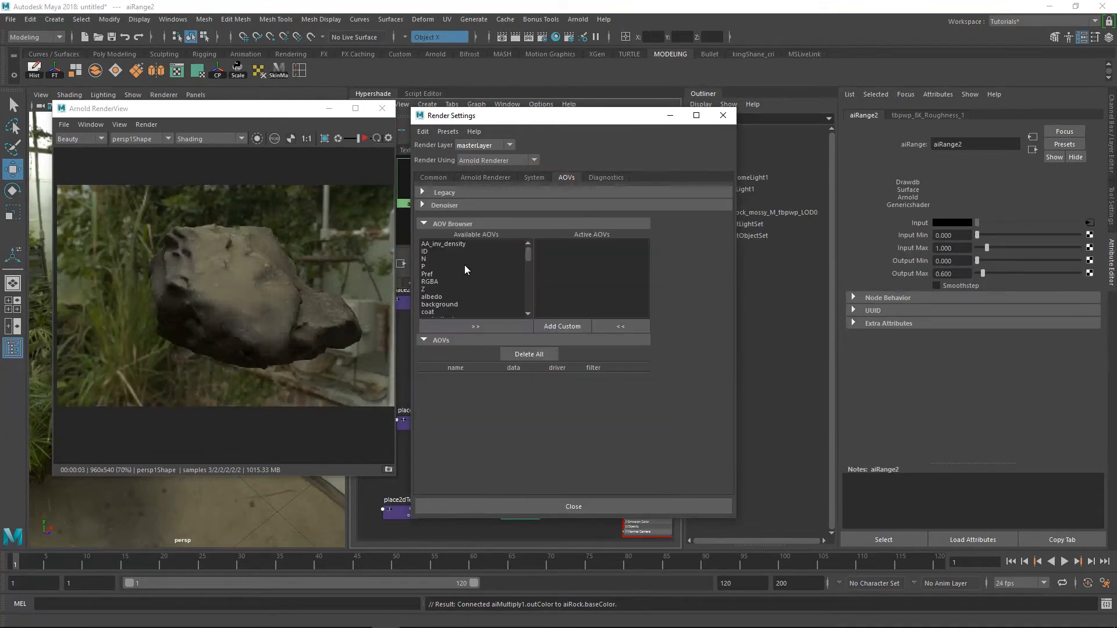
double_click(437, 298)
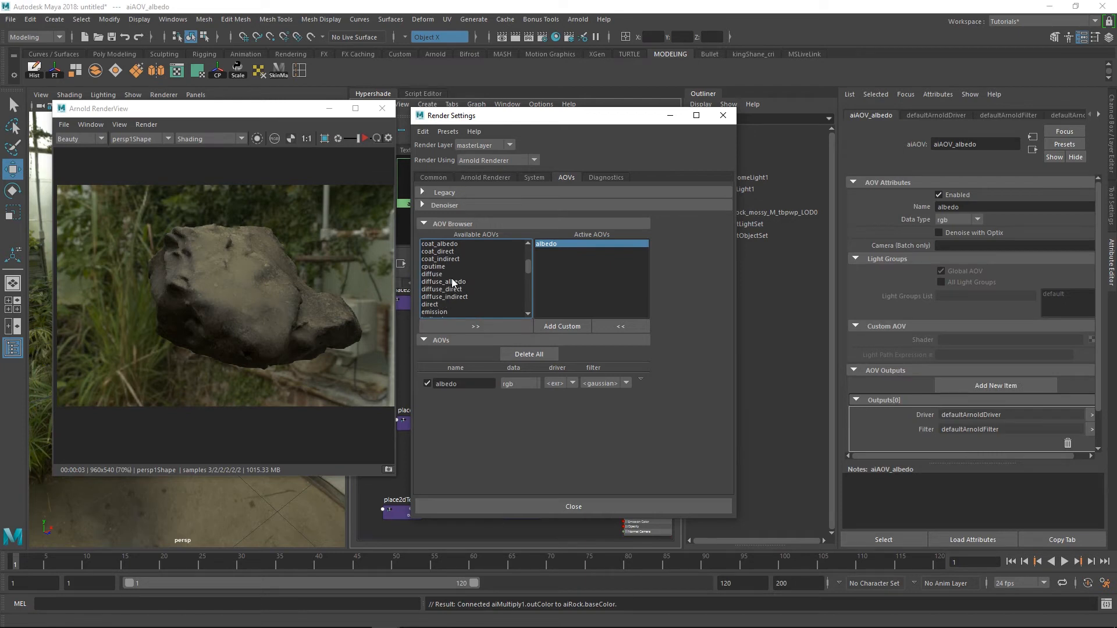
click(439, 274)
click(466, 323)
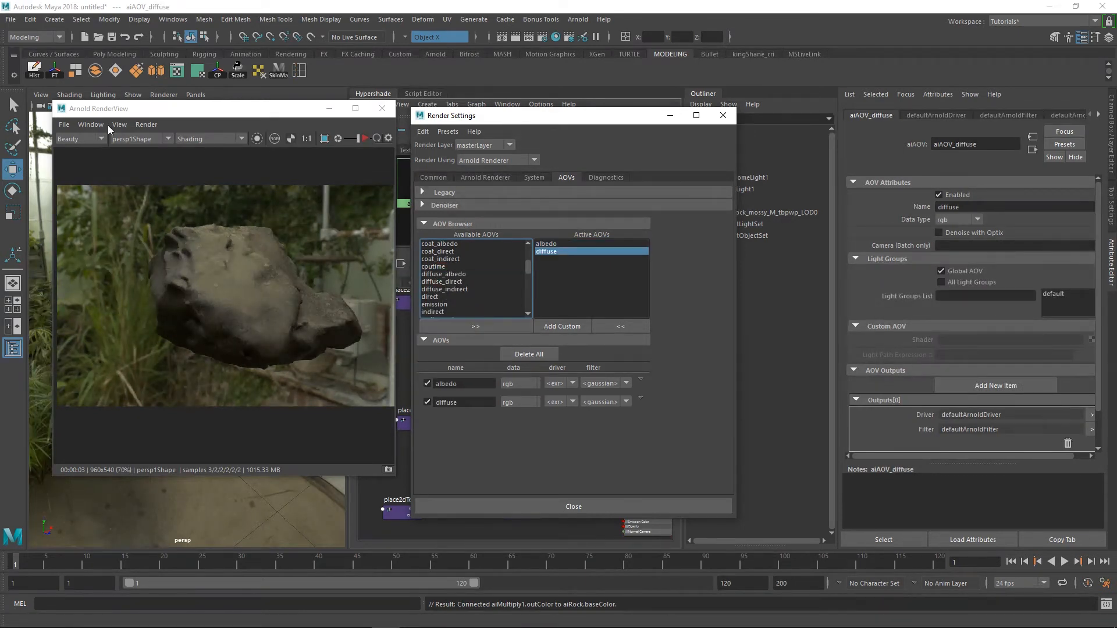
Run the live render and examine the rock's albedo and diffuse AOVs up close
click(365, 138)
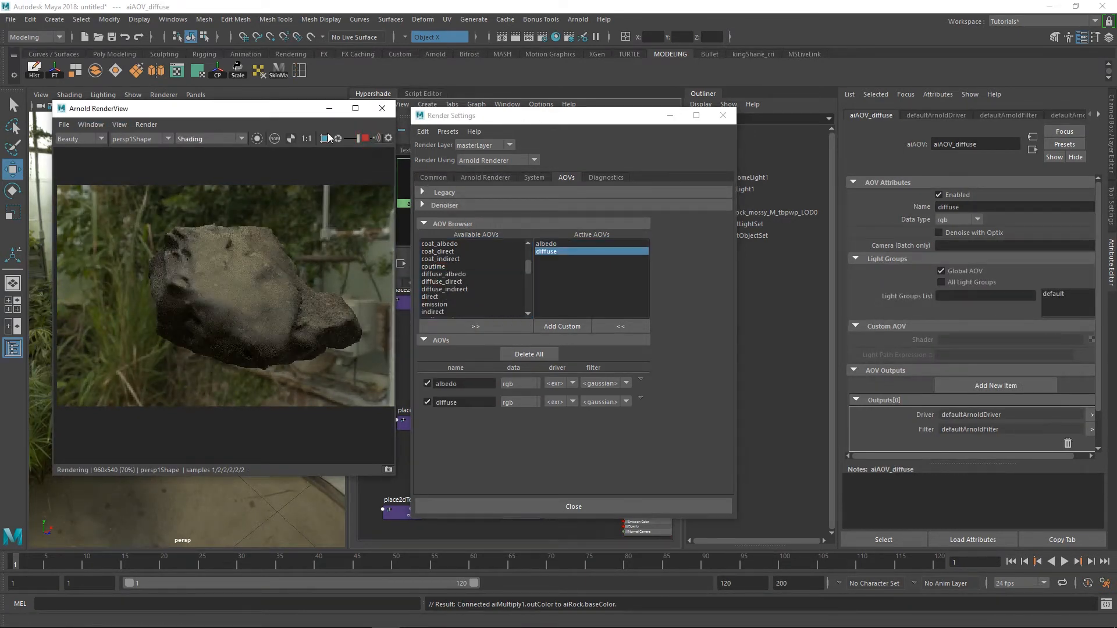
click(83, 136)
click(67, 156)
click(71, 140)
click(69, 165)
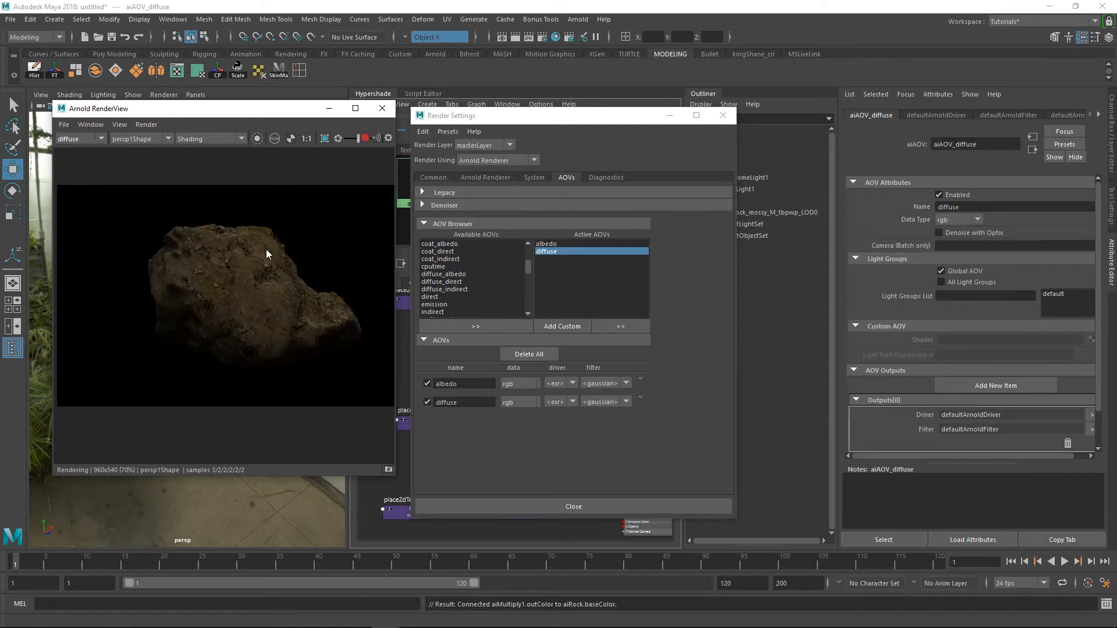
scroll(295, 252, up, 5)
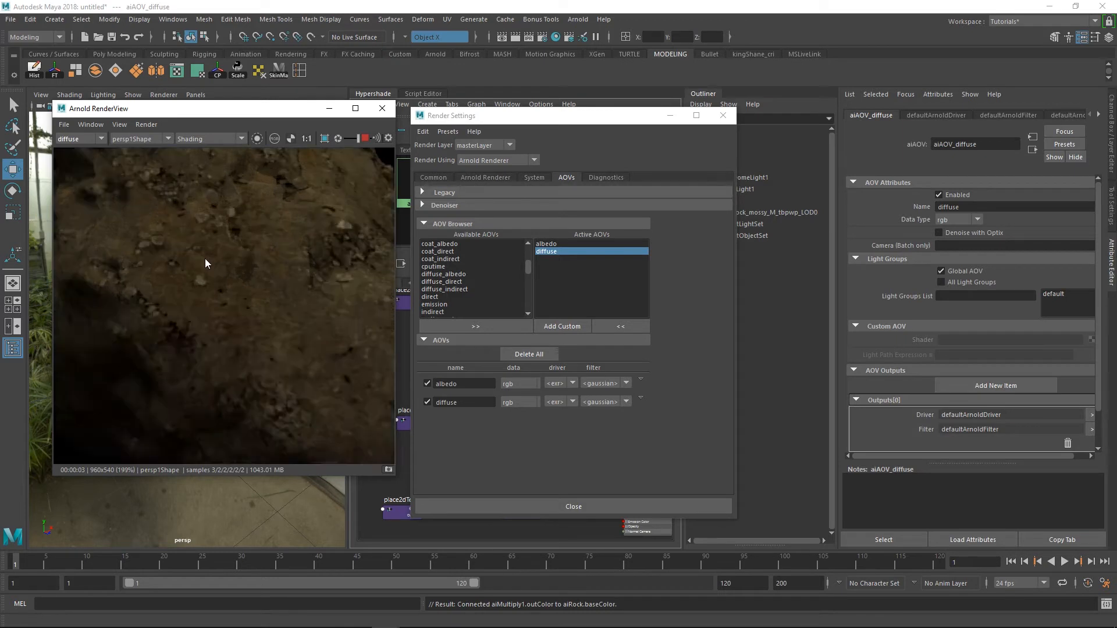
Close the Render Settings and return the RenderView to the Beauty pass
click(723, 115)
click(87, 139)
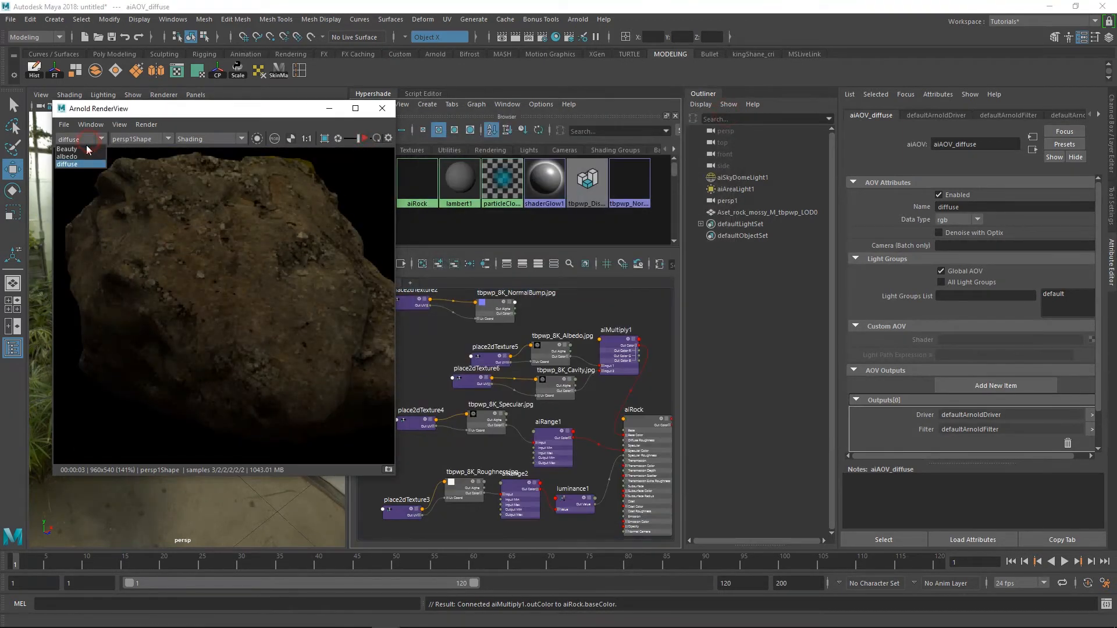
click(85, 145)
scroll(309, 281, down, 3)
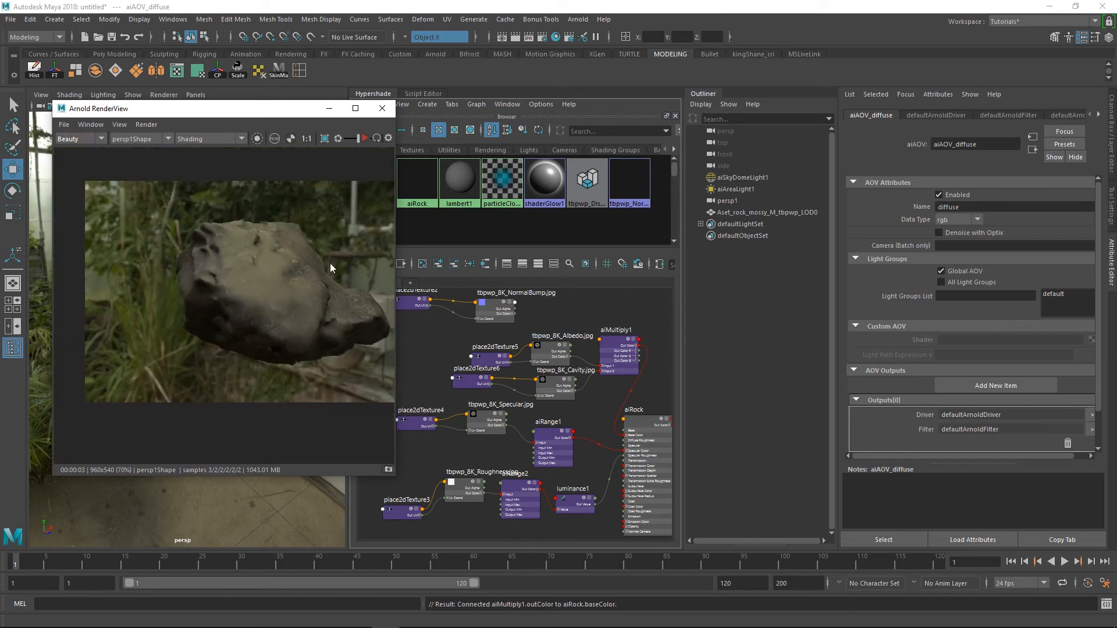
Place the tbpwp_8K_Normal_LOD0.jpg texture node in the free graph area below the Roughness nodes
alt+right_drag(555, 392, 536, 417)
alt+middle_drag(567, 377, 535, 394)
alt+middle_drag(641, 383, 444, 434)
alt+middle_drag(644, 410, 505, 407)
alt+middle_drag(602, 407, 659, 344)
drag(658, 341, 459, 502)
alt+right_drag(497, 457, 488, 464)
alt+middle_drag(525, 413, 666, 344)
drag(612, 429, 487, 454)
Set the Color Space of the tbpwp_8K_Normal_LOD0.jpg texture to Raw and choose its Filter Type
click(546, 456)
click(958, 361)
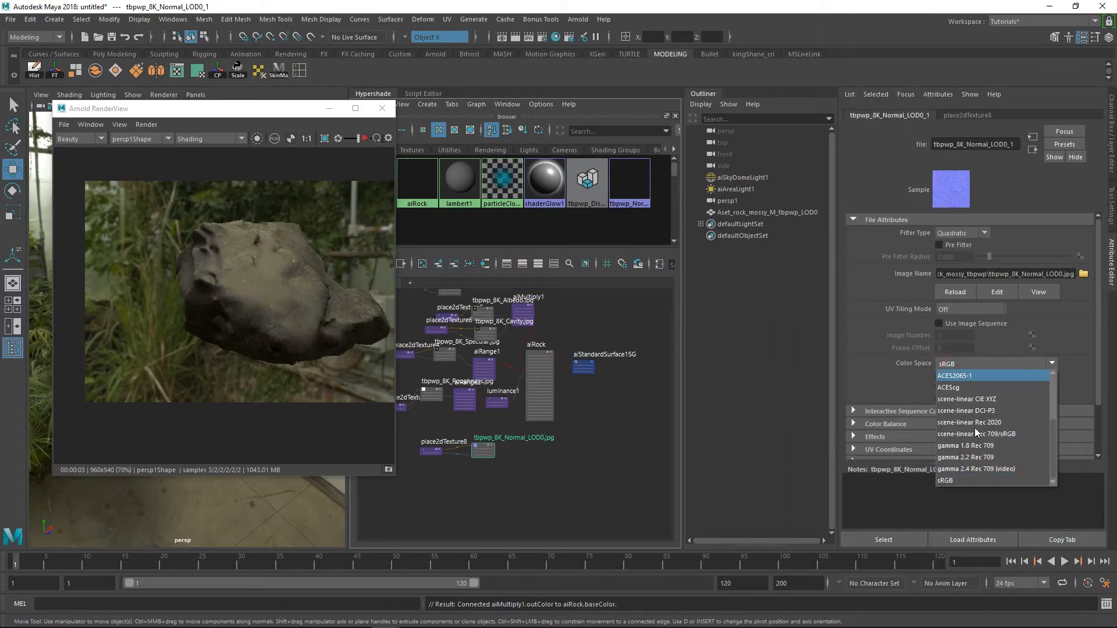
click(958, 433)
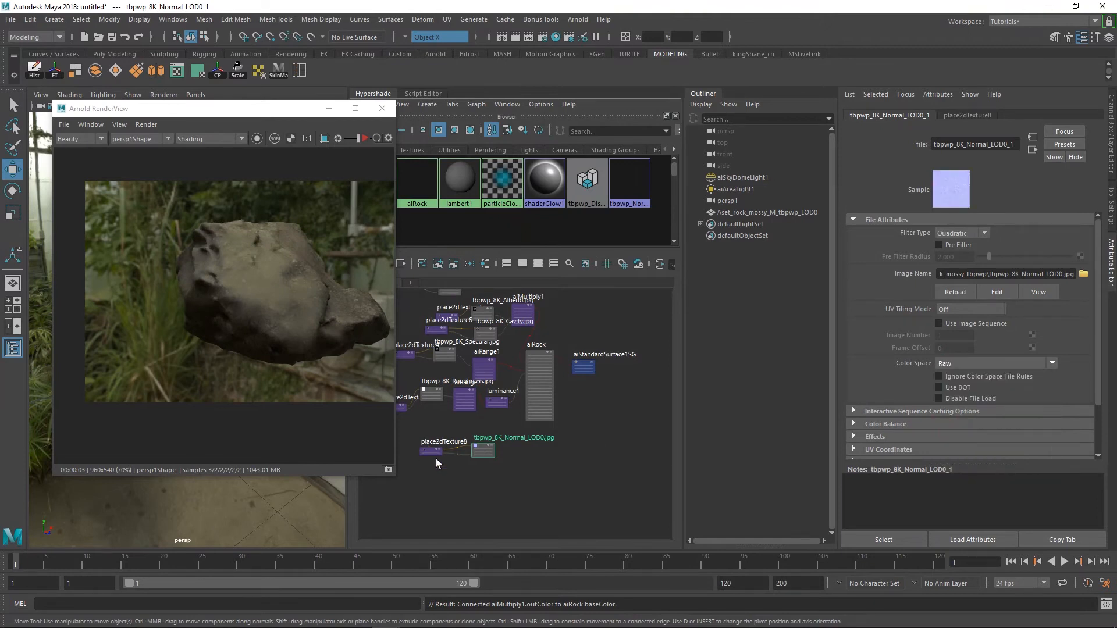
click(461, 473)
scroll(456, 423, up, 2)
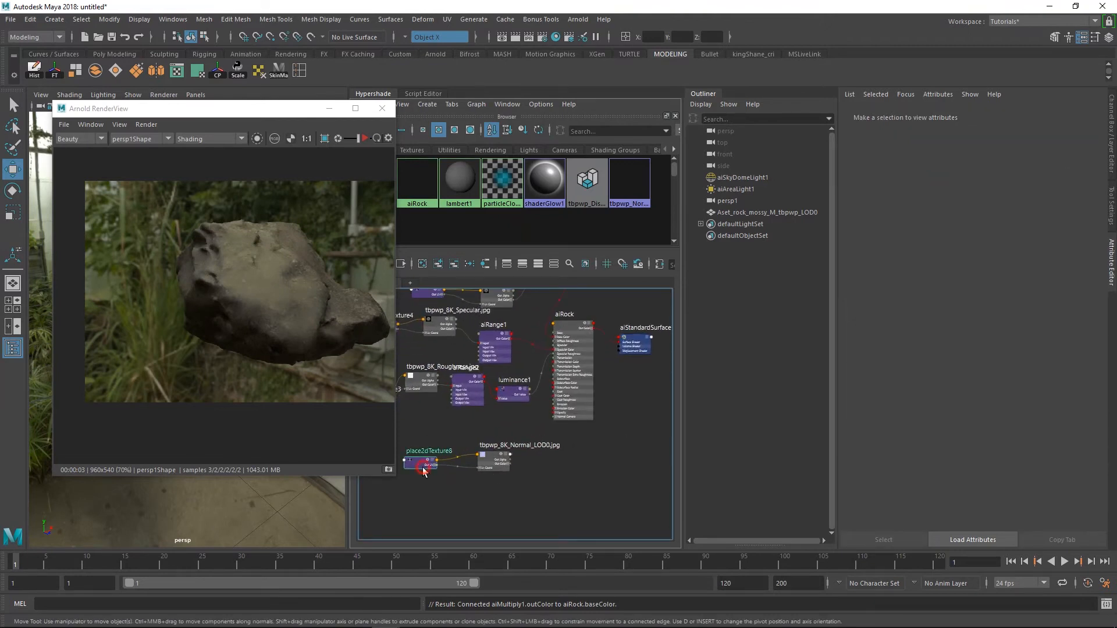
click(495, 460)
click(961, 233)
click(954, 238)
Connect the tbpwp_8K_Normal_LOD0.jpg texture to Bump Mapping in aiRock's Geometry attributes
click(581, 324)
drag(580, 324, 585, 338)
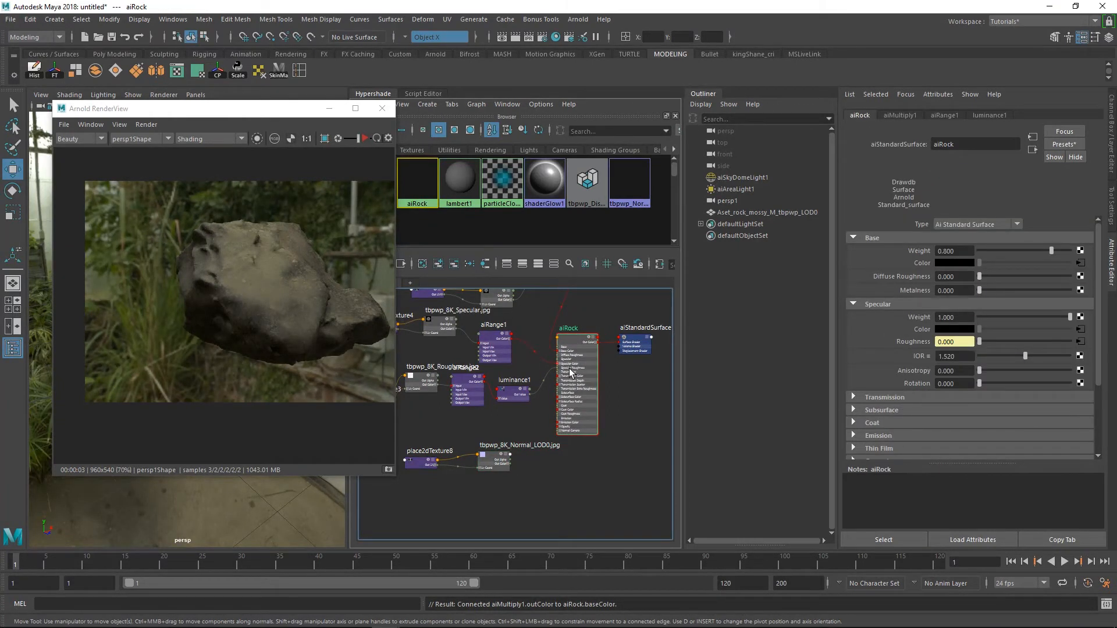
scroll(883, 414, down, 2)
click(879, 427)
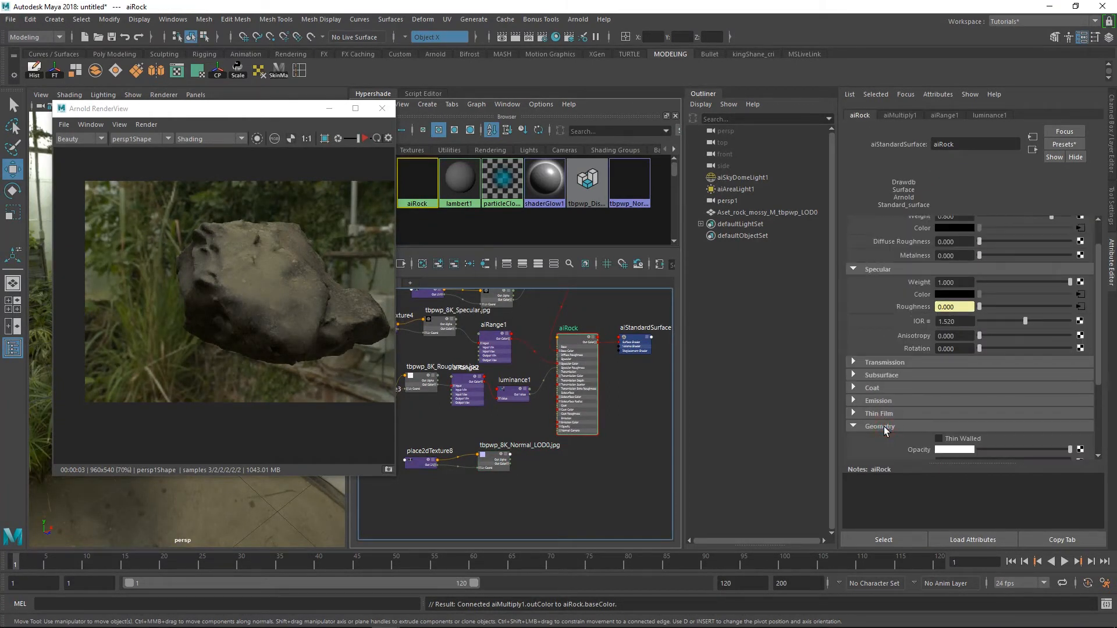
scroll(937, 409, down, 4)
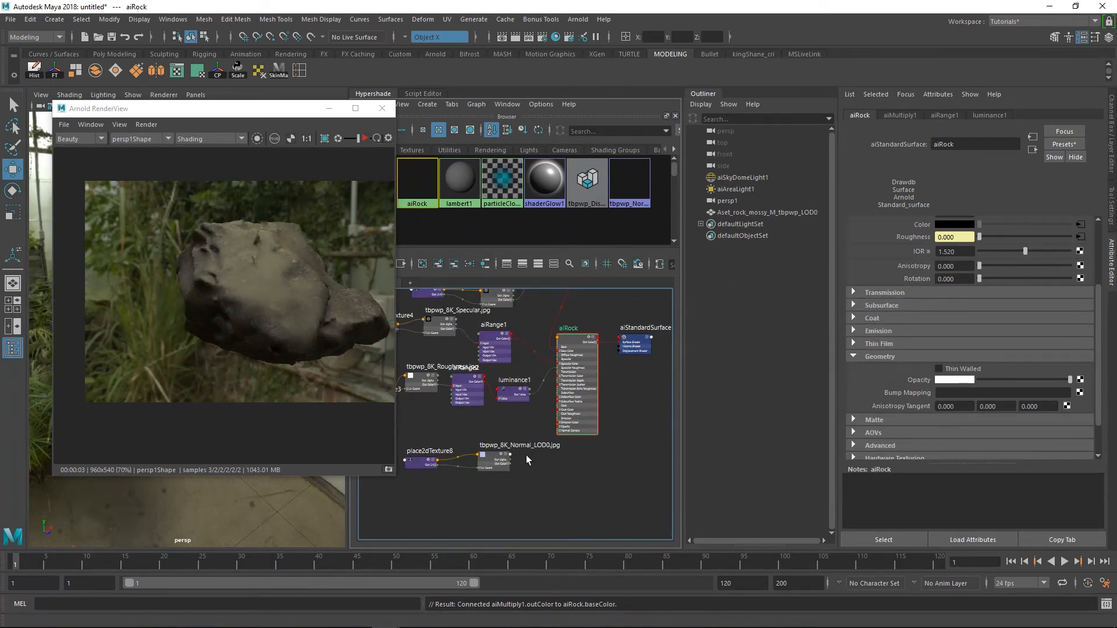
middle_drag(494, 459, 906, 391)
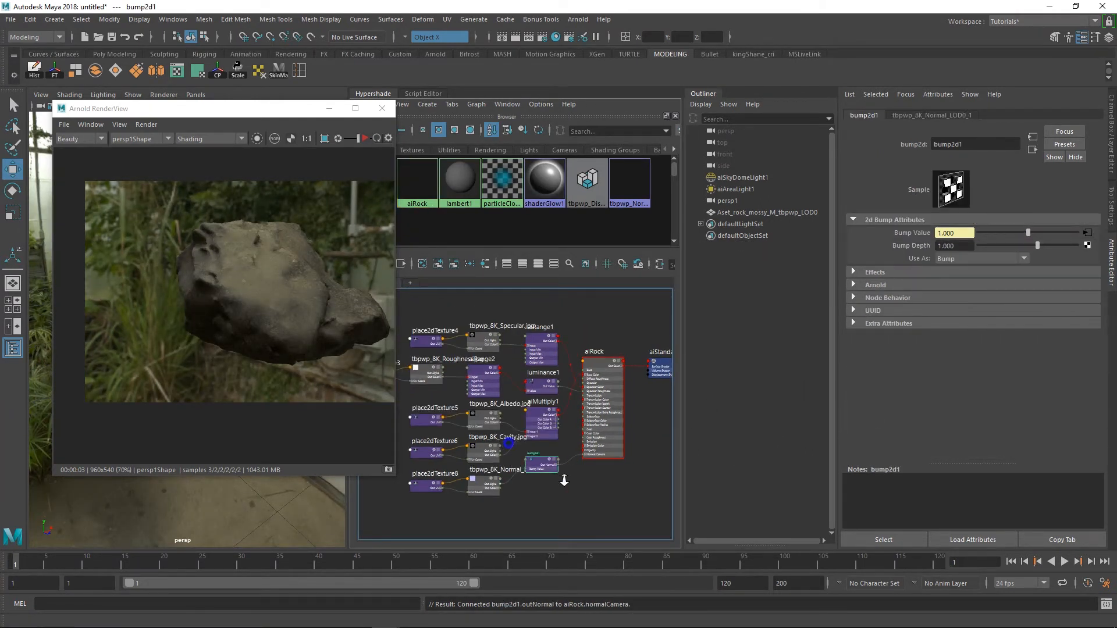
Set bump2d1's Use As to Tangent Space Normals and run a live render of the rock
scroll(539, 467, up, 5)
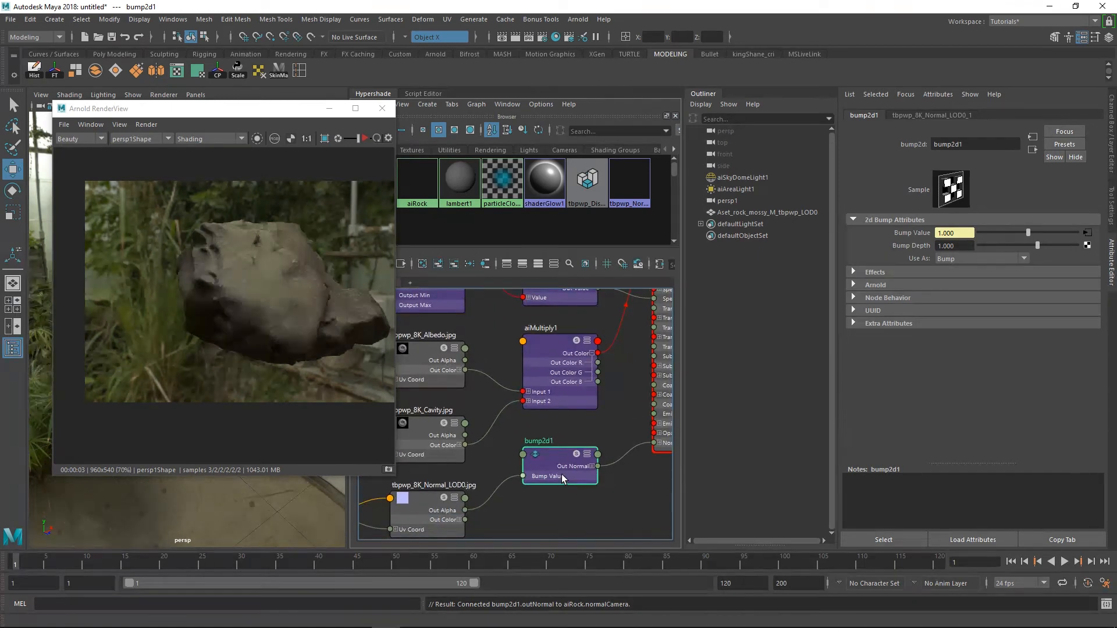
click(962, 258)
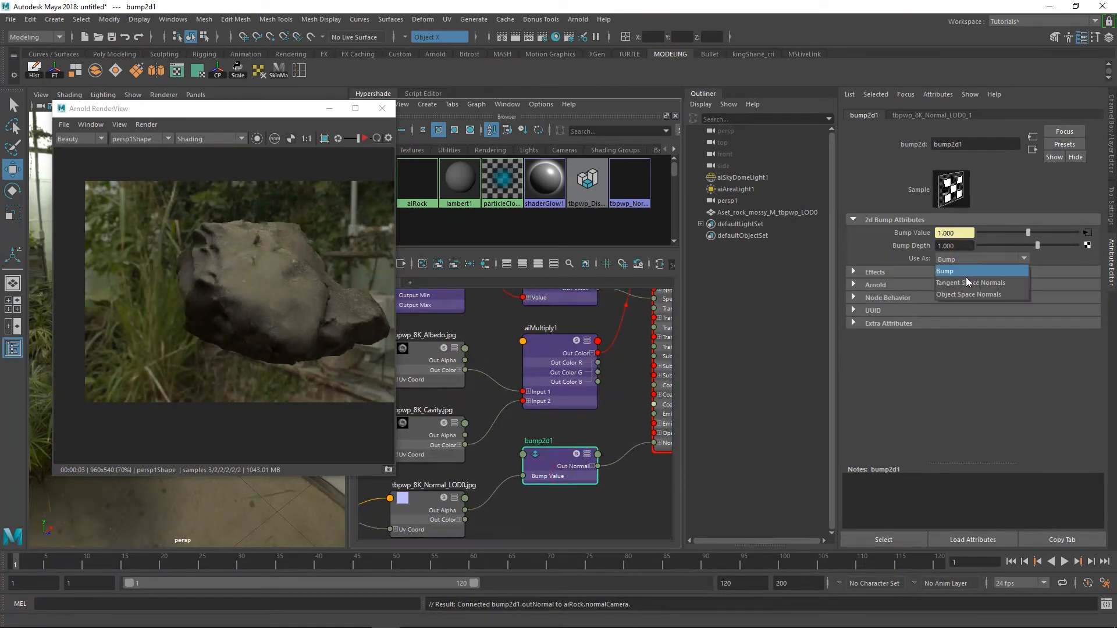
click(968, 283)
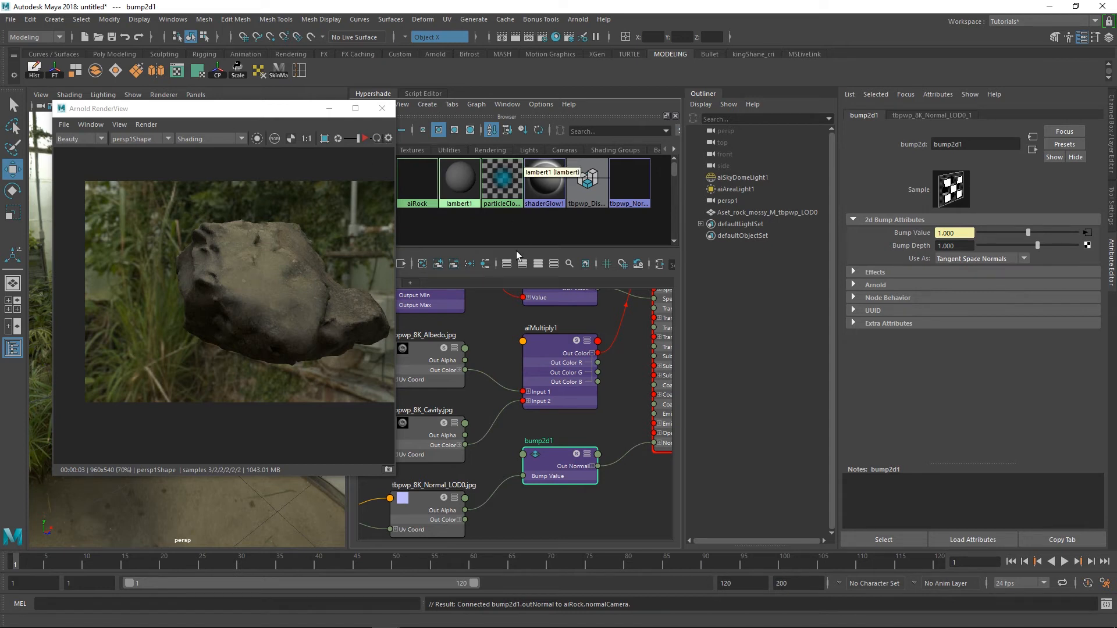
click(364, 138)
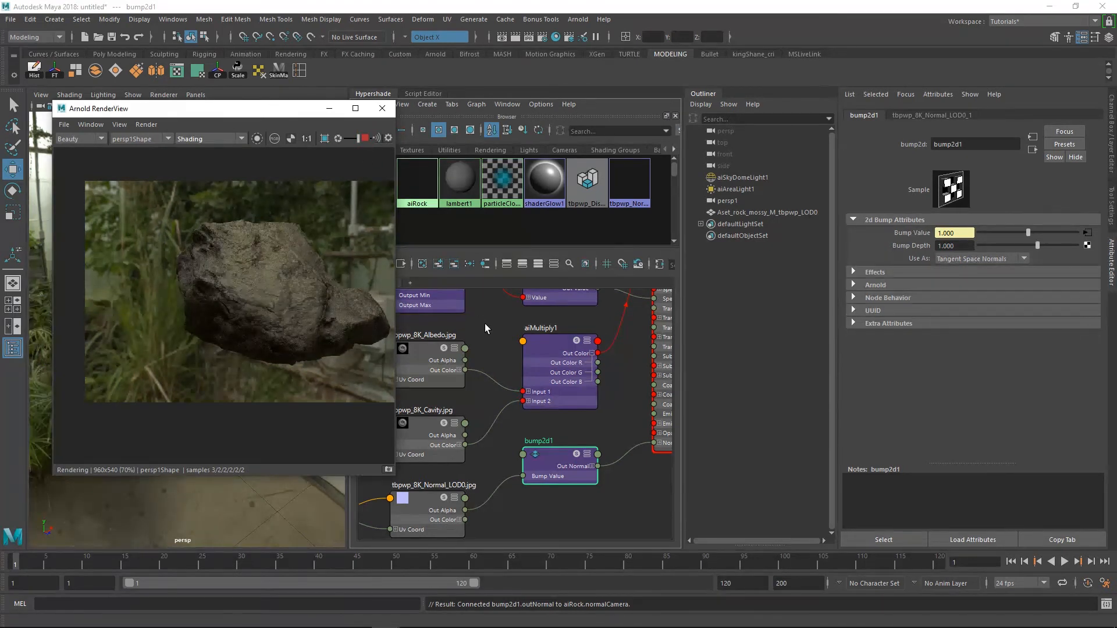
click(364, 138)
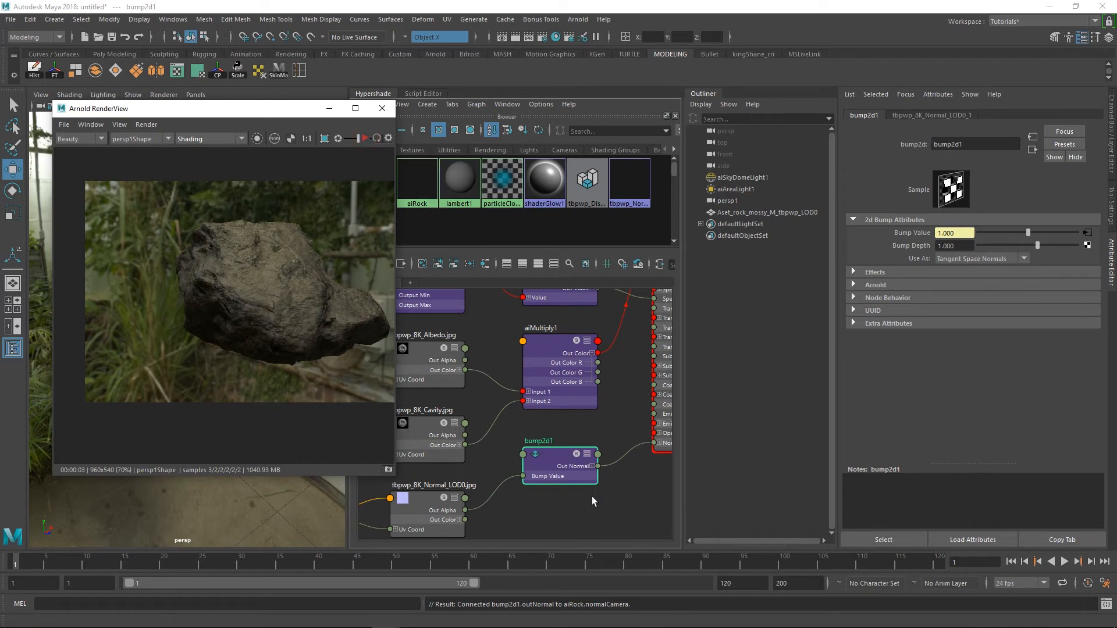
Move the Arnold RenderView window higher and examine the Albedo, Cavity, aiMultiply1 and bump2d1 connections in the graph
scroll(553, 477, down, 6)
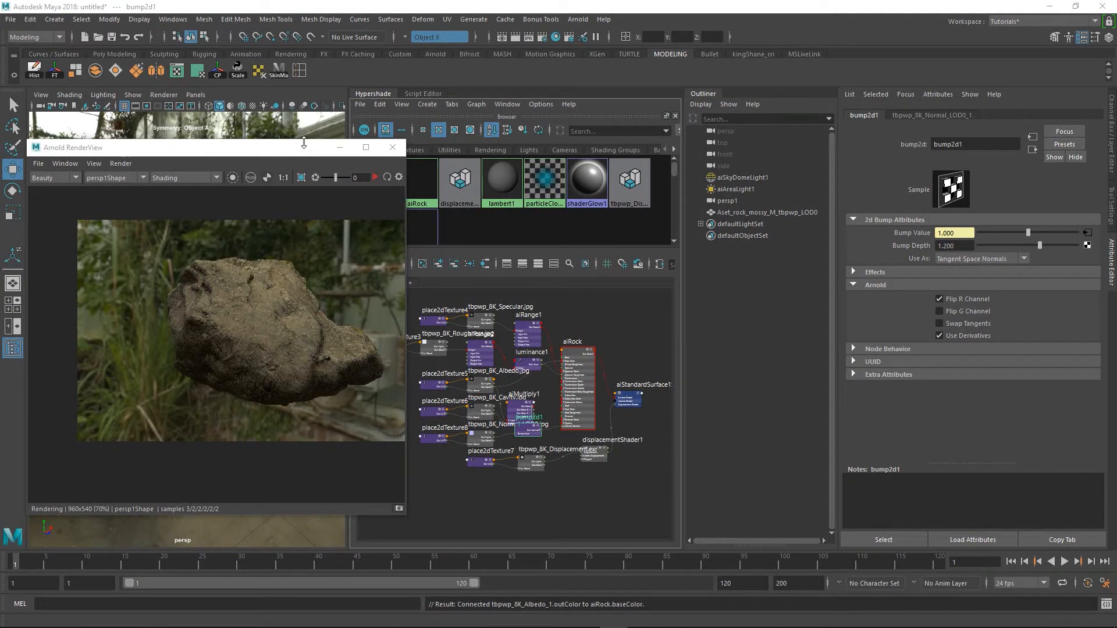
drag(304, 145, 305, 111)
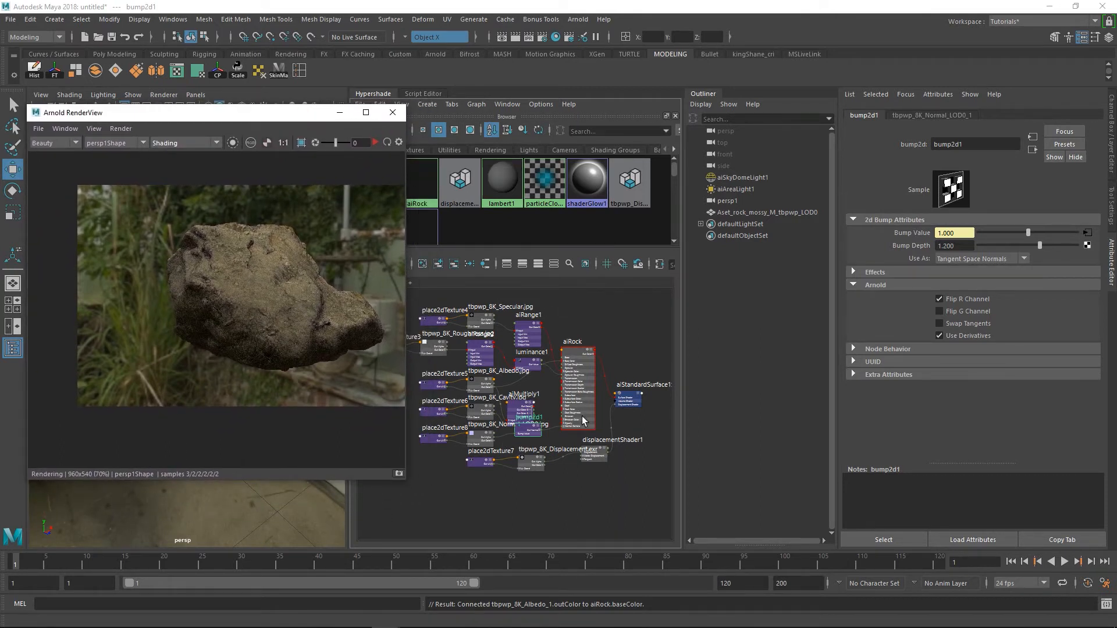
scroll(531, 404, up, 6)
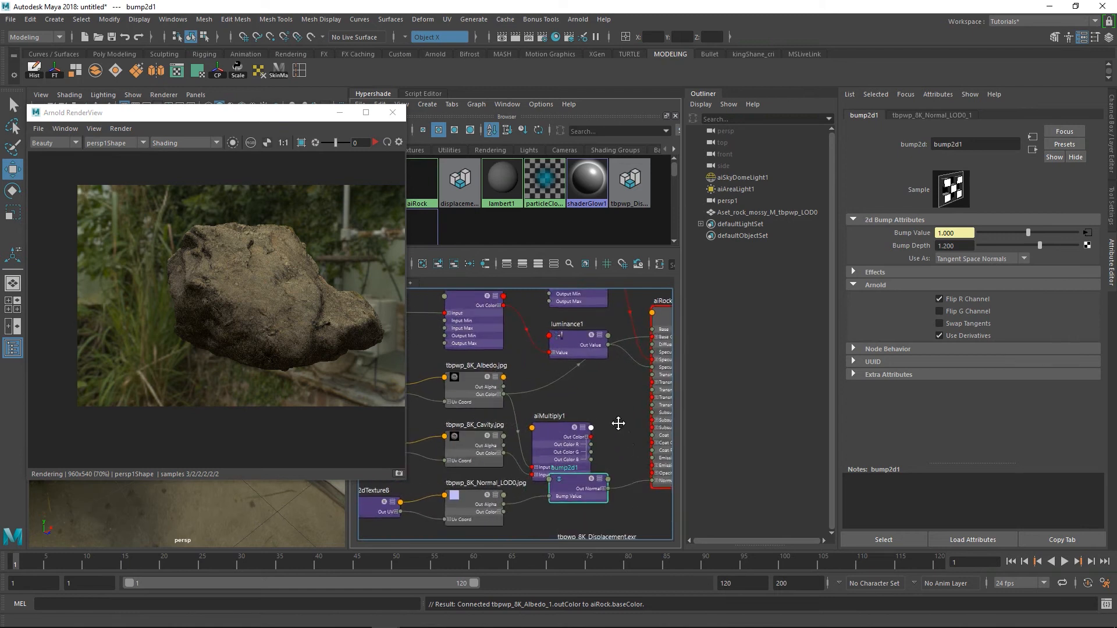
drag(585, 458, 586, 468)
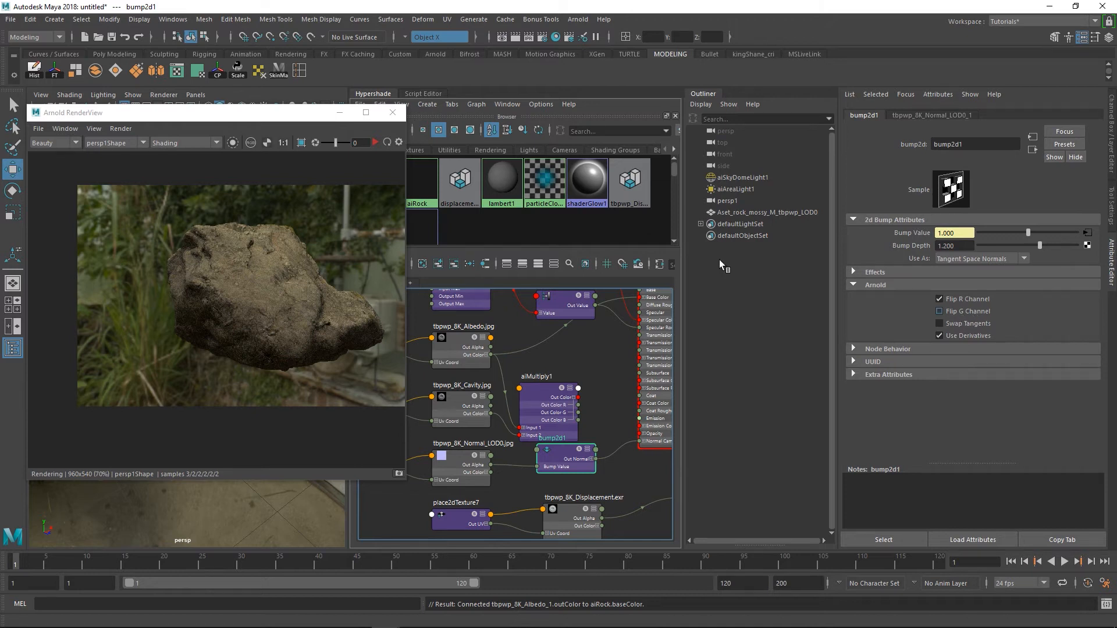
Start a live render of the rock and toggle Flip G Channel in bump2d1's Arnold attributes
click(375, 145)
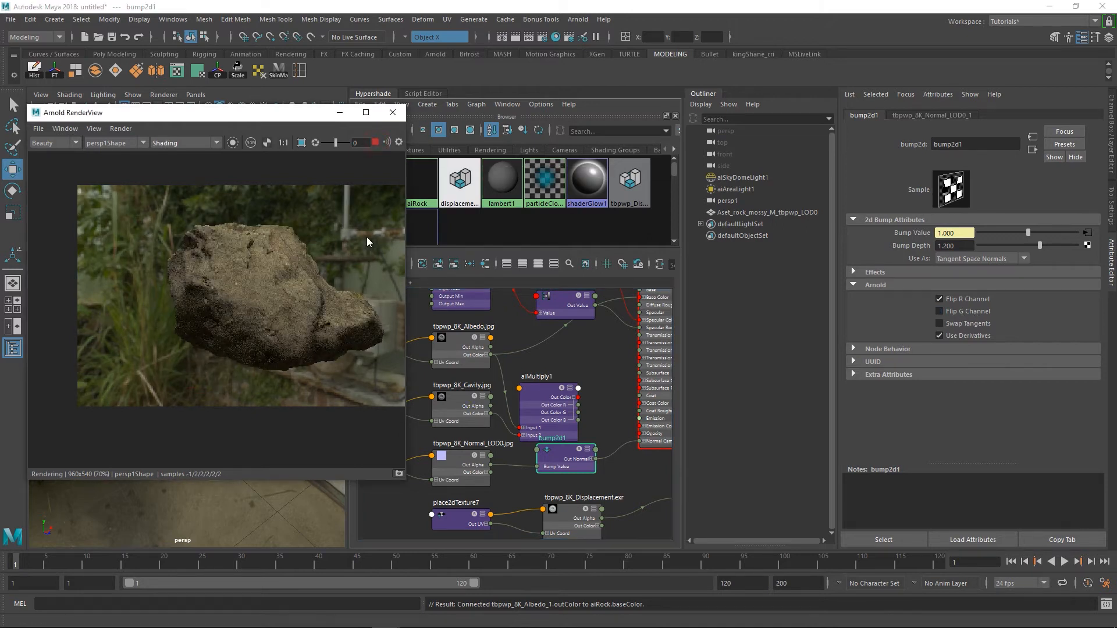
click(939, 312)
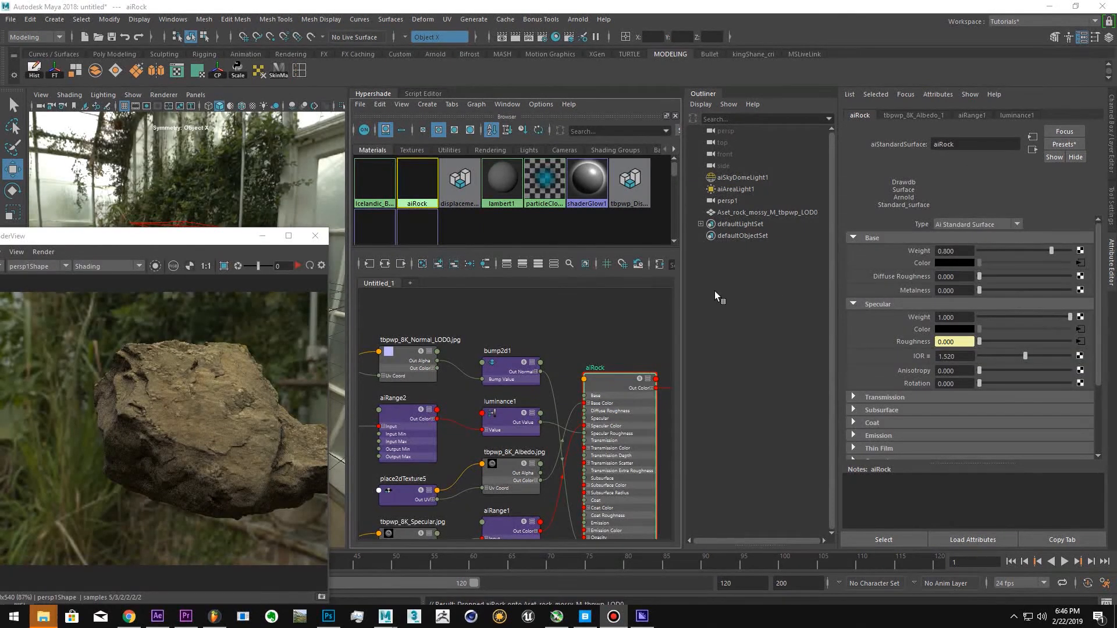
Create an aiNormalMap node in the graph near the bump2d1 and aiRock nodes
click(599, 324)
scroll(585, 342, down, 2)
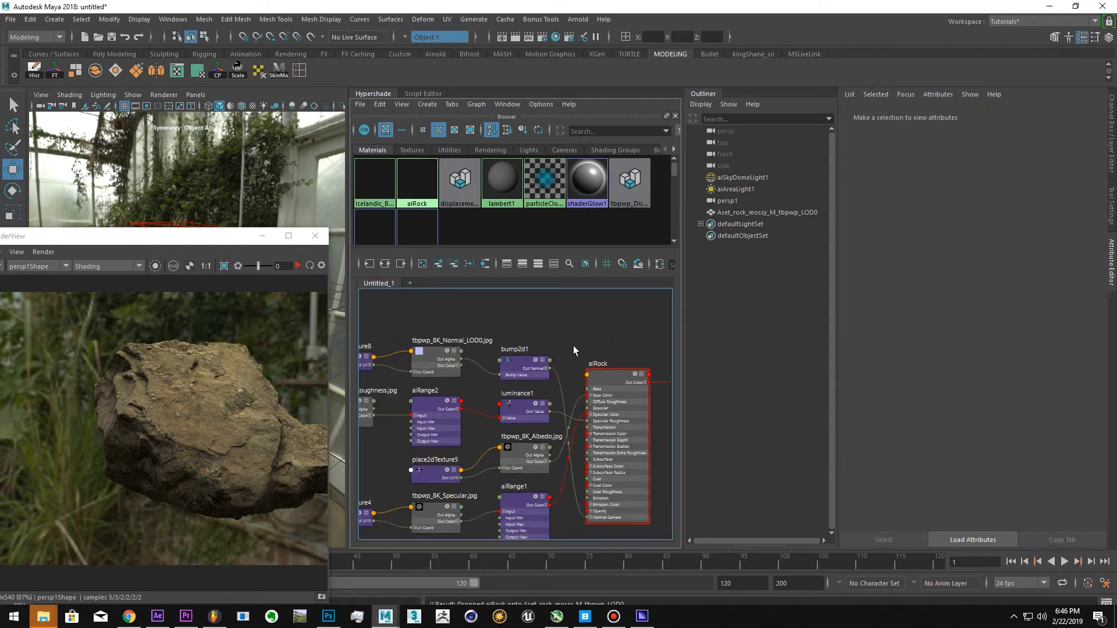
drag(523, 376, 527, 358)
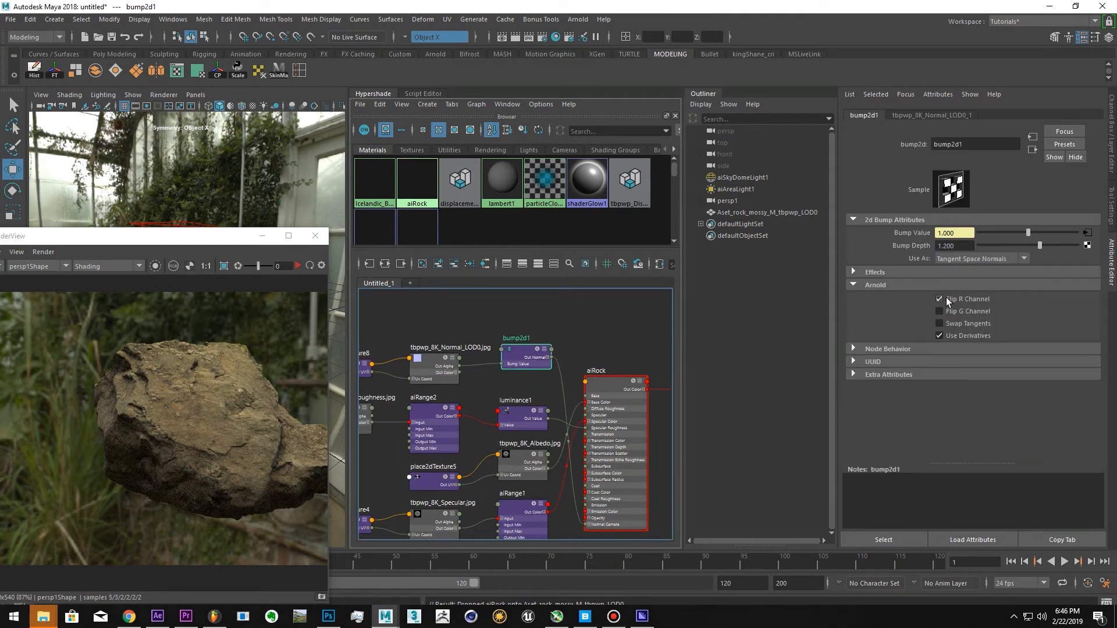
alt+right_drag(556, 364, 563, 373)
alt+middle_drag(563, 372, 556, 387)
drag(625, 397, 657, 394)
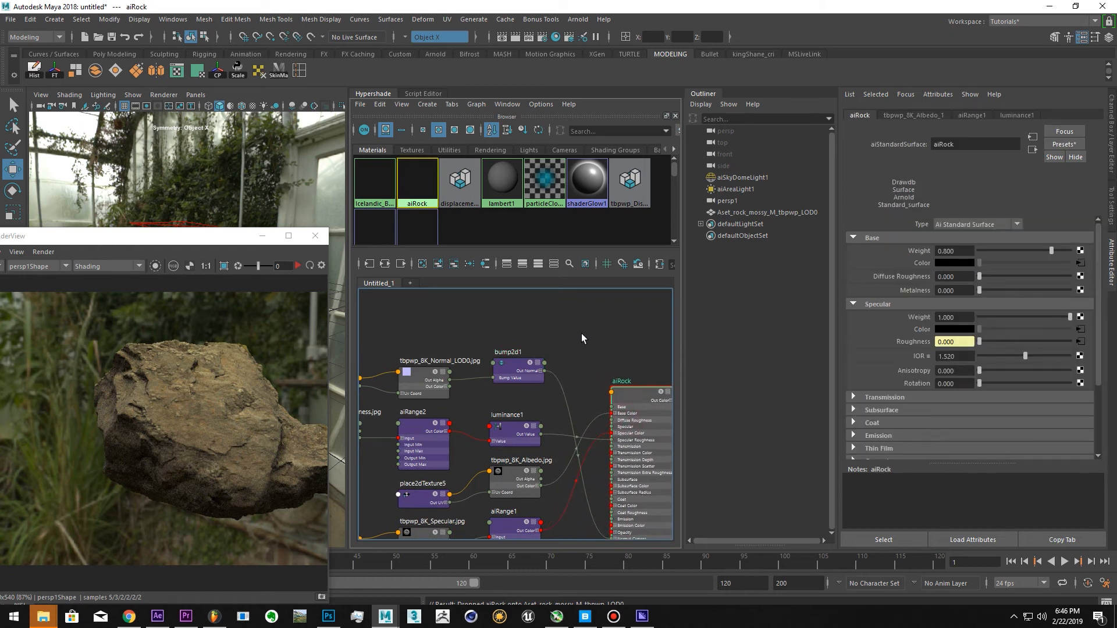
key(Tab)
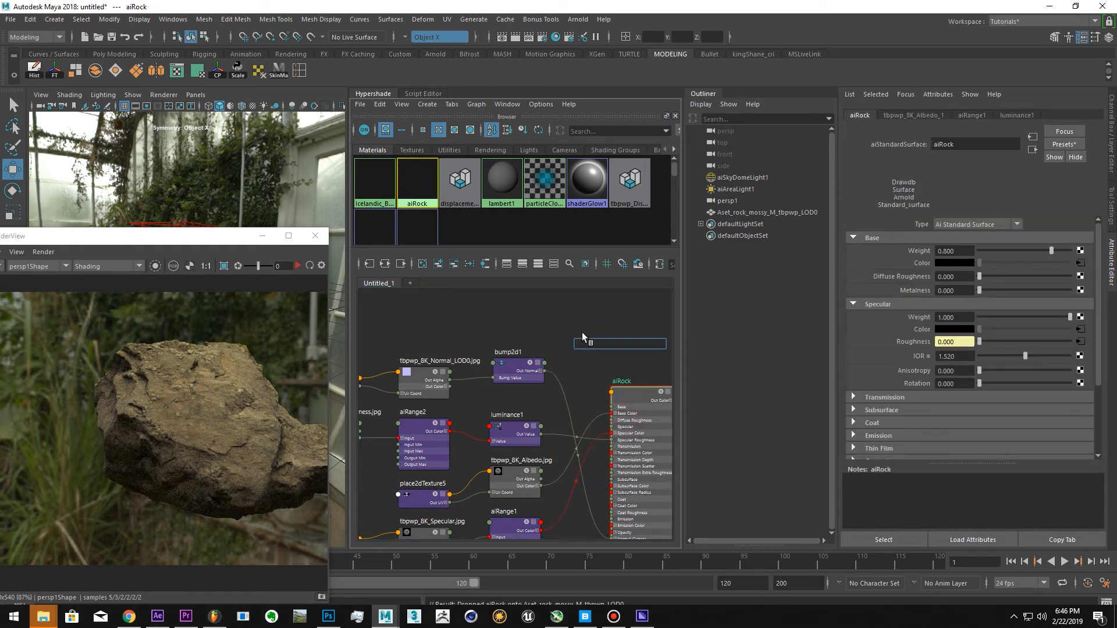
text(ai)
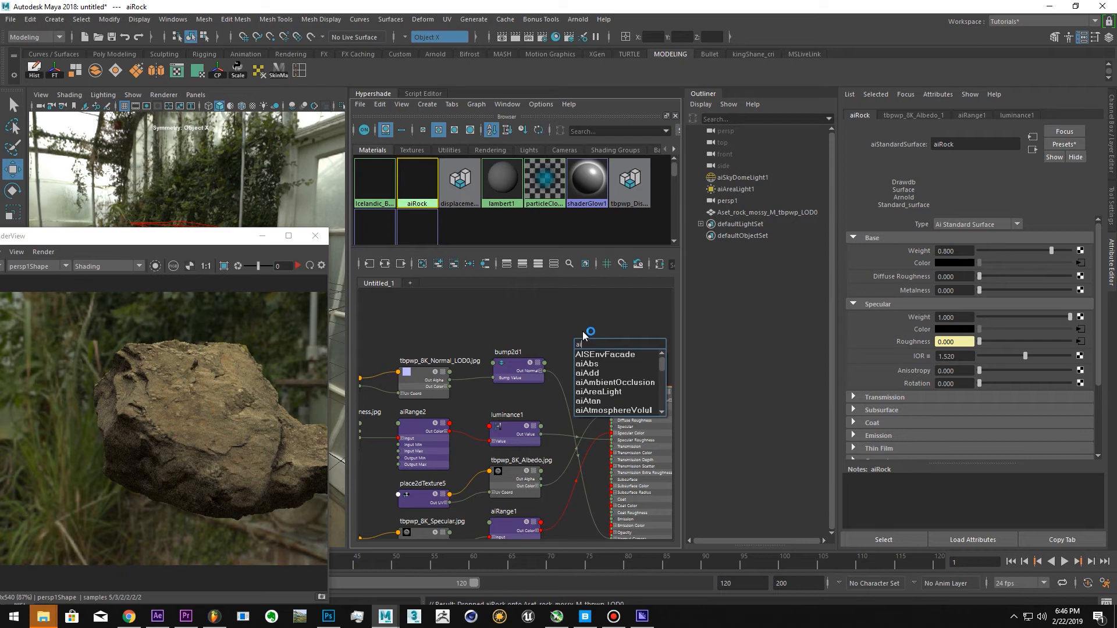
key(BackSpace)
key(BackSpace)
text(no)
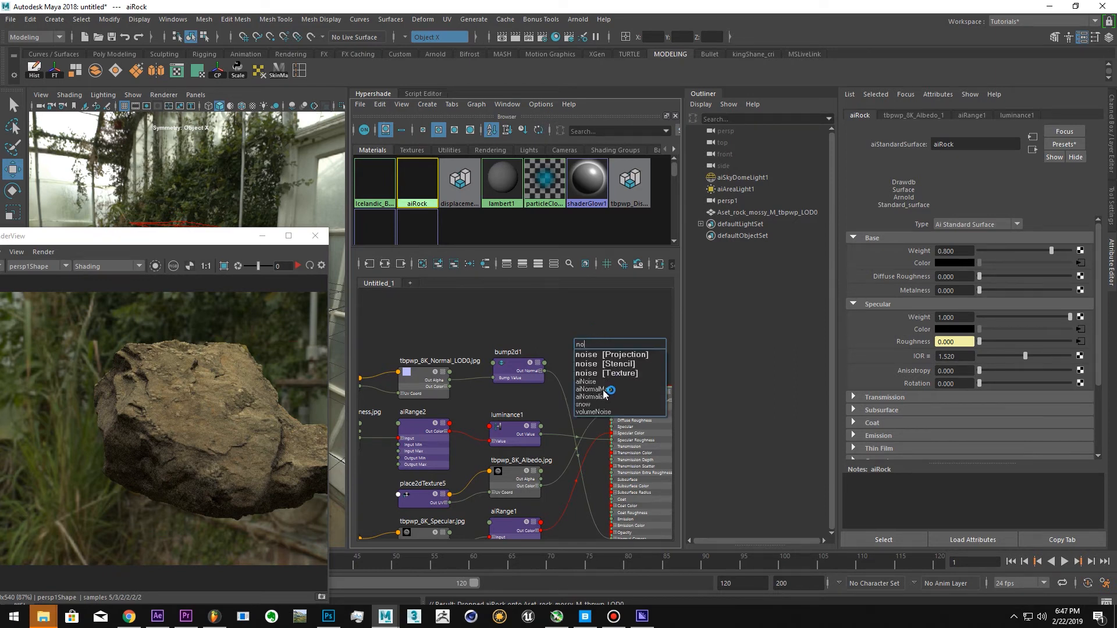
click(603, 390)
Replace bump2d1 with aiNormalMap1, feeding the tbpwp_8K_Normal_LOD0.jpg texture's Out Color into its Input
click(512, 371)
key(Delete)
drag(596, 355, 517, 356)
drag(434, 384, 491, 358)
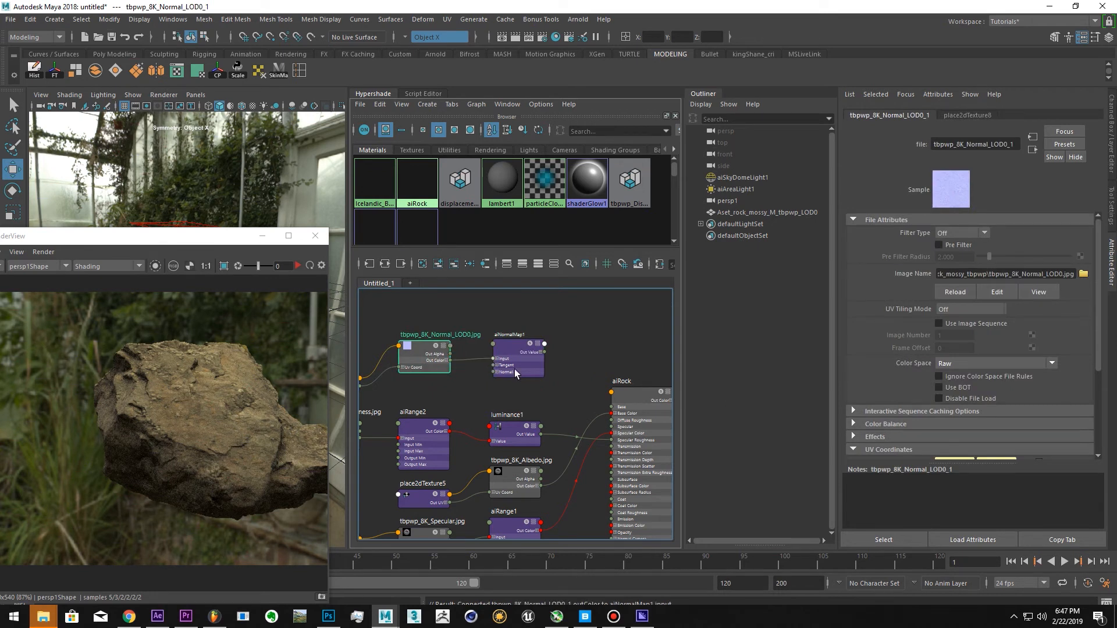
click(519, 358)
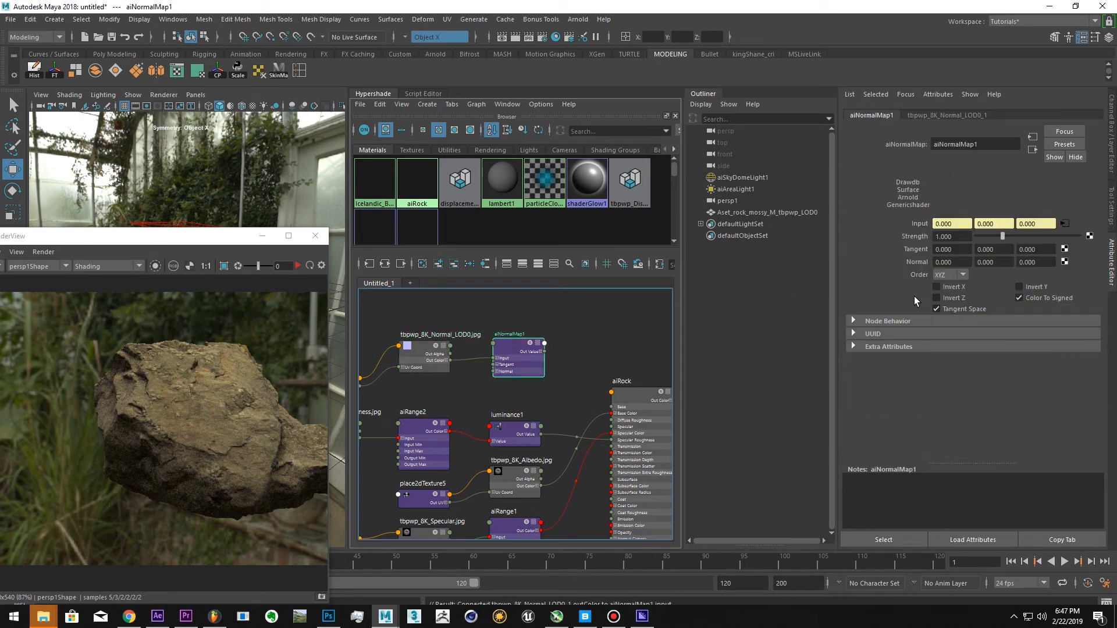
Try to connect aiNormalMap1 through Bump Mapping in aiRock's Geometry attributes, and delete the resulting bump2d1 node
alt+right_drag(578, 361, 548, 337)
alt+middle_drag(548, 335, 497, 289)
click(587, 354)
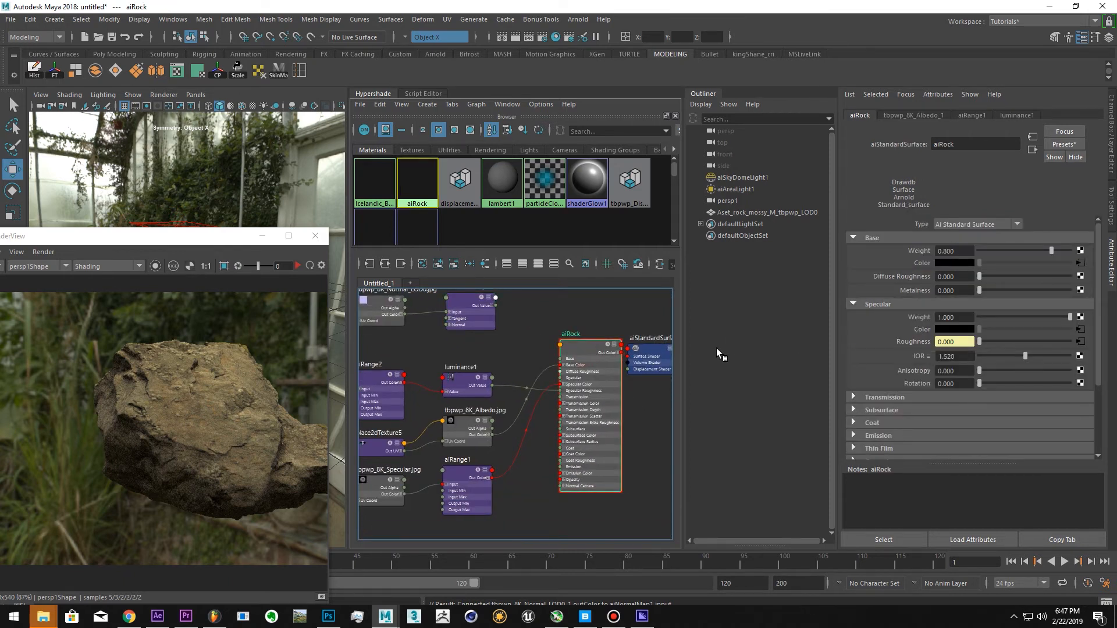
scroll(878, 393, down, 4)
click(885, 363)
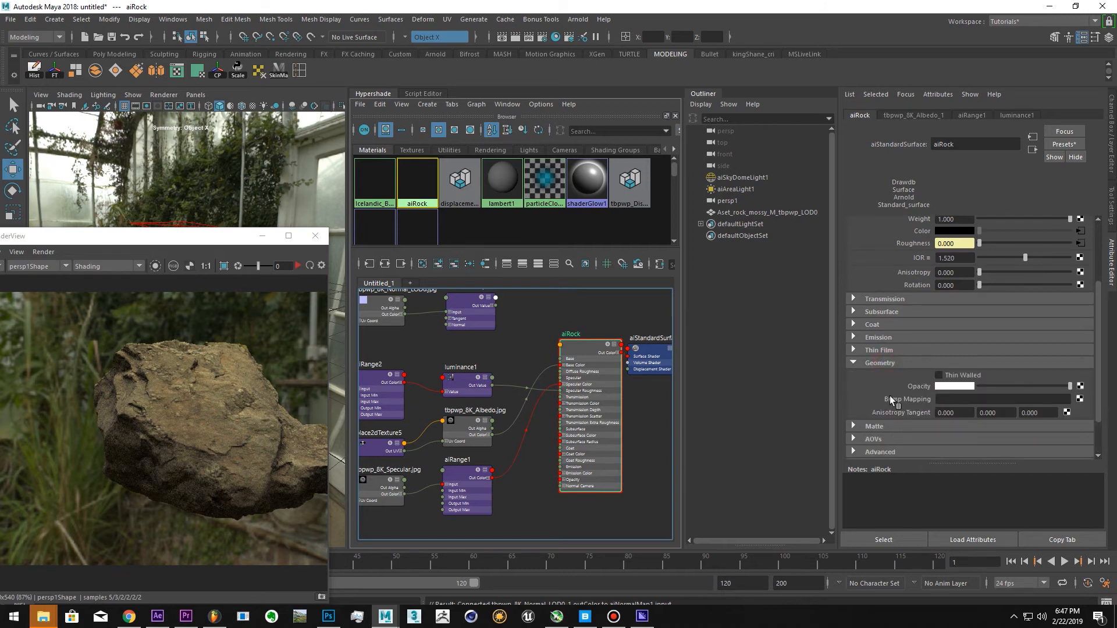
middle_drag(470, 314, 908, 396)
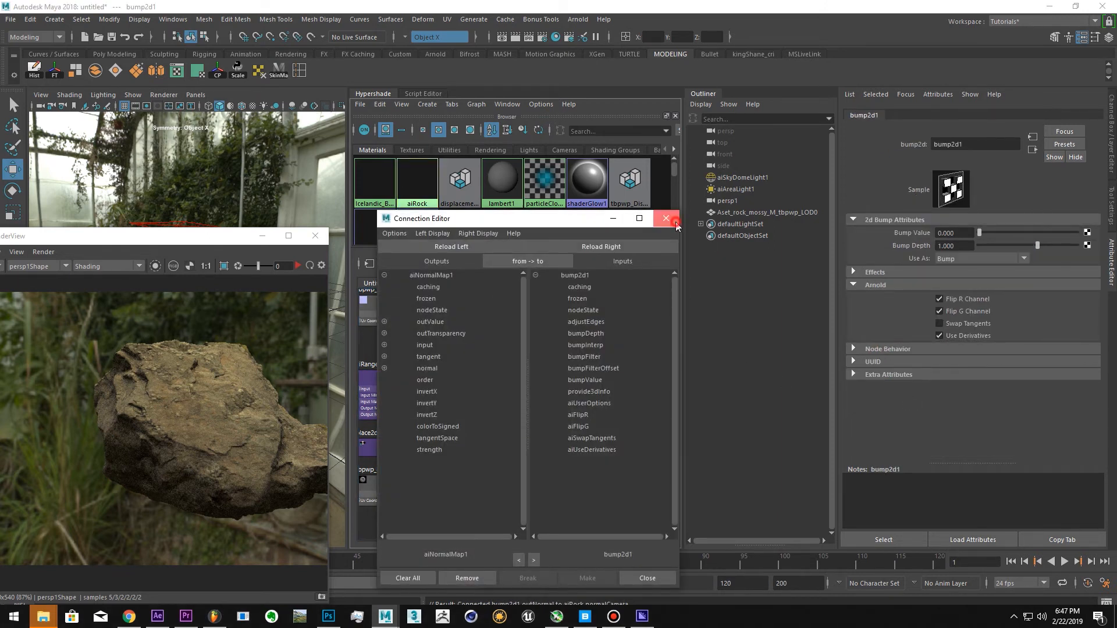
click(666, 219)
alt+middle_drag(503, 339, 515, 355)
drag(476, 332, 506, 364)
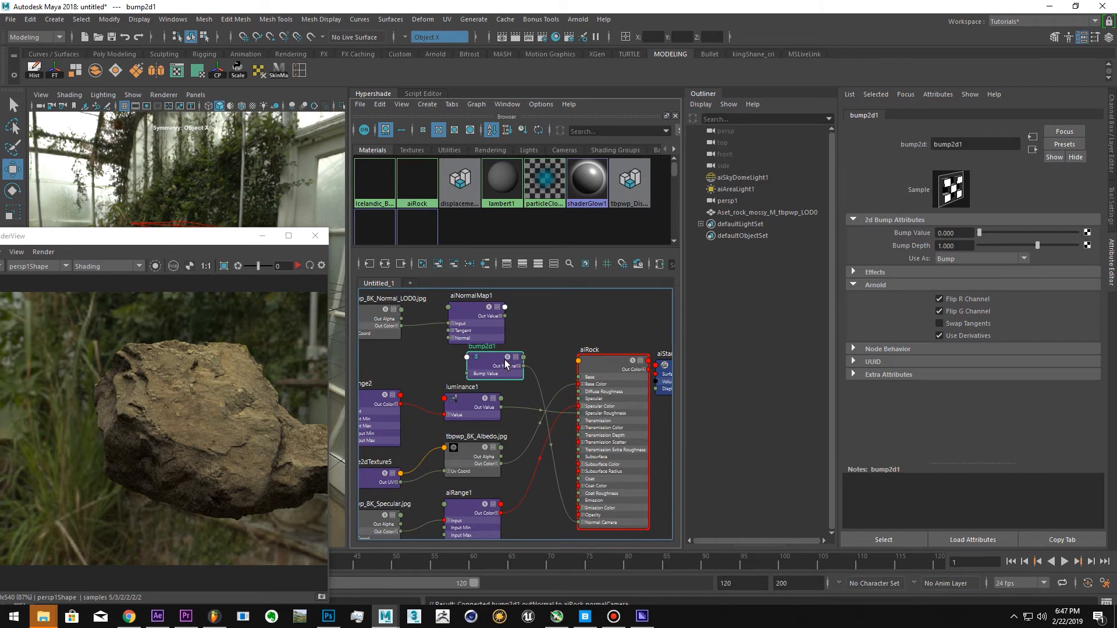
key(Delete)
Connect aiNormalMap1's Out Value to the Normal Camera input of aiRock and open aiRock's attributes
scroll(510, 328, up, 1)
drag(462, 325, 500, 353)
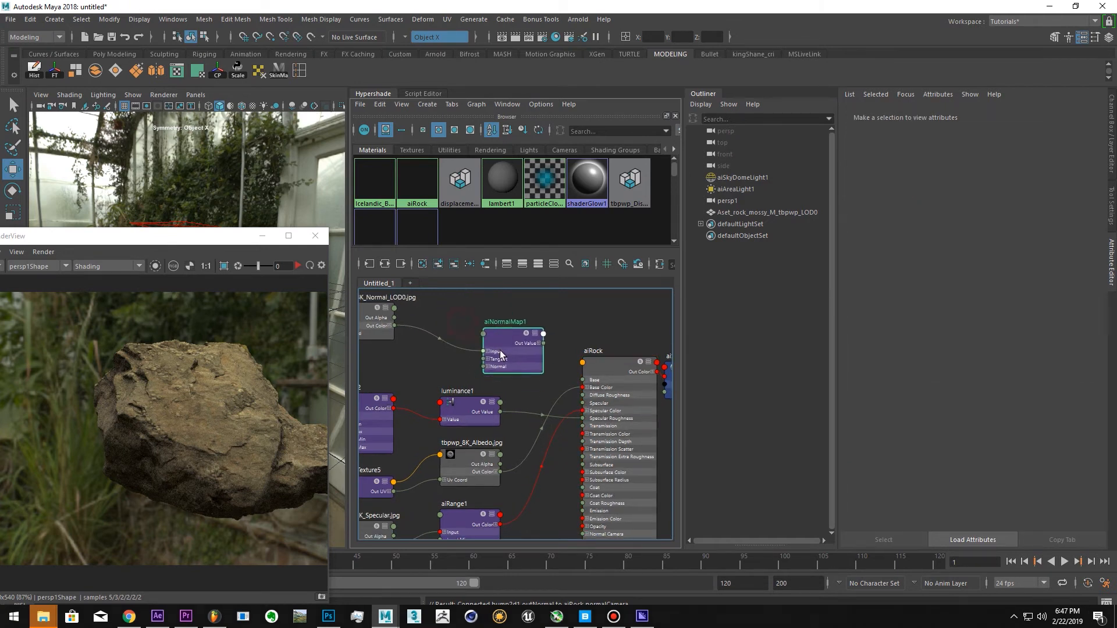
scroll(522, 345, down, 1)
alt+middle_drag(516, 348, 512, 325)
drag(512, 325, 585, 528)
scroll(532, 324, up, 2)
click(584, 526)
drag(597, 351, 595, 325)
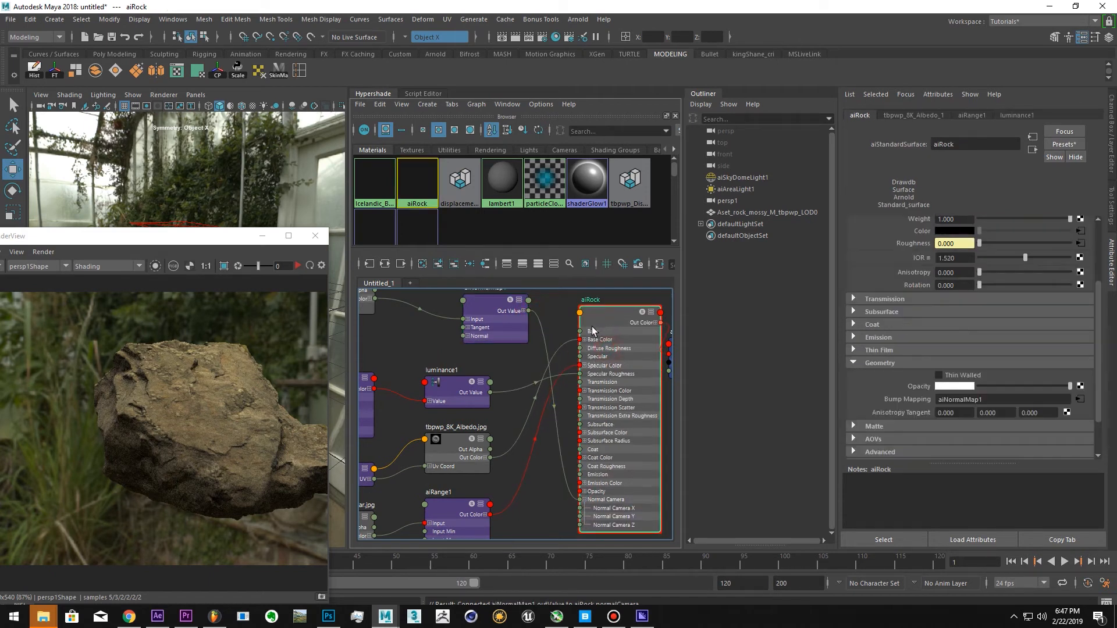
alt+right_drag(596, 349, 566, 366)
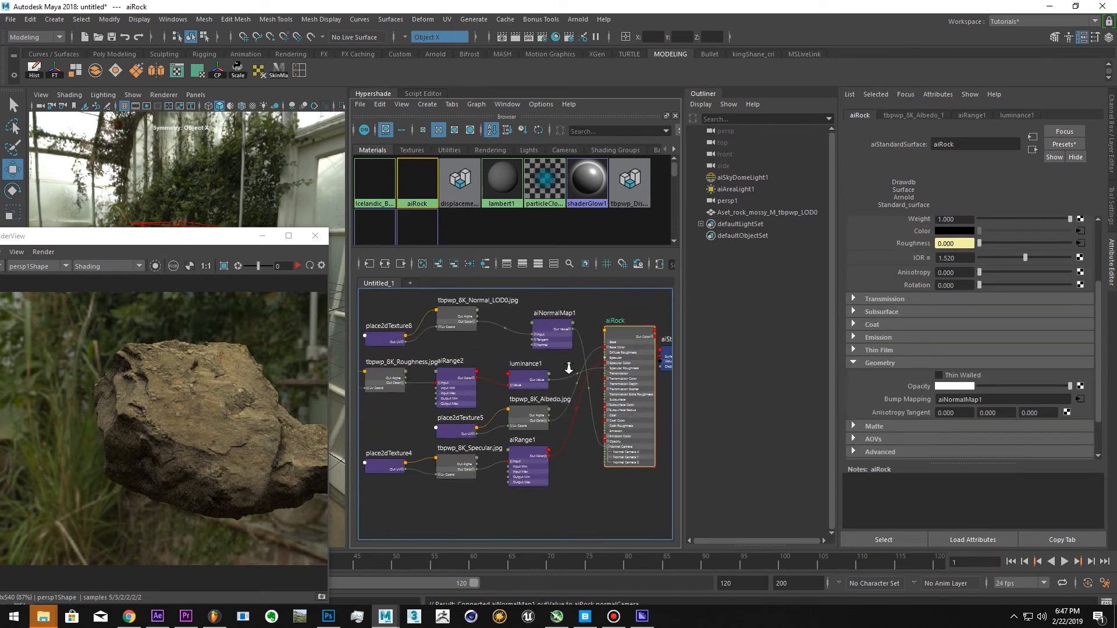
alt+middle_drag(566, 367, 537, 375)
alt+right_drag(537, 375, 531, 368)
alt+middle_drag(531, 369, 539, 383)
drag(510, 350, 516, 338)
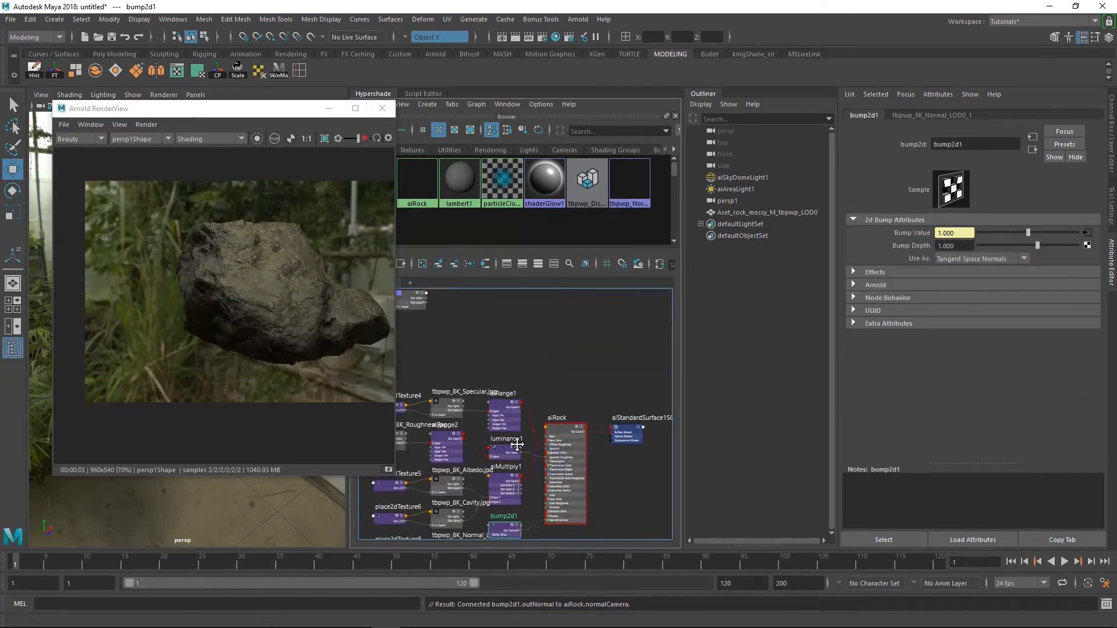
alt+middle_drag(530, 425, 398, 441)
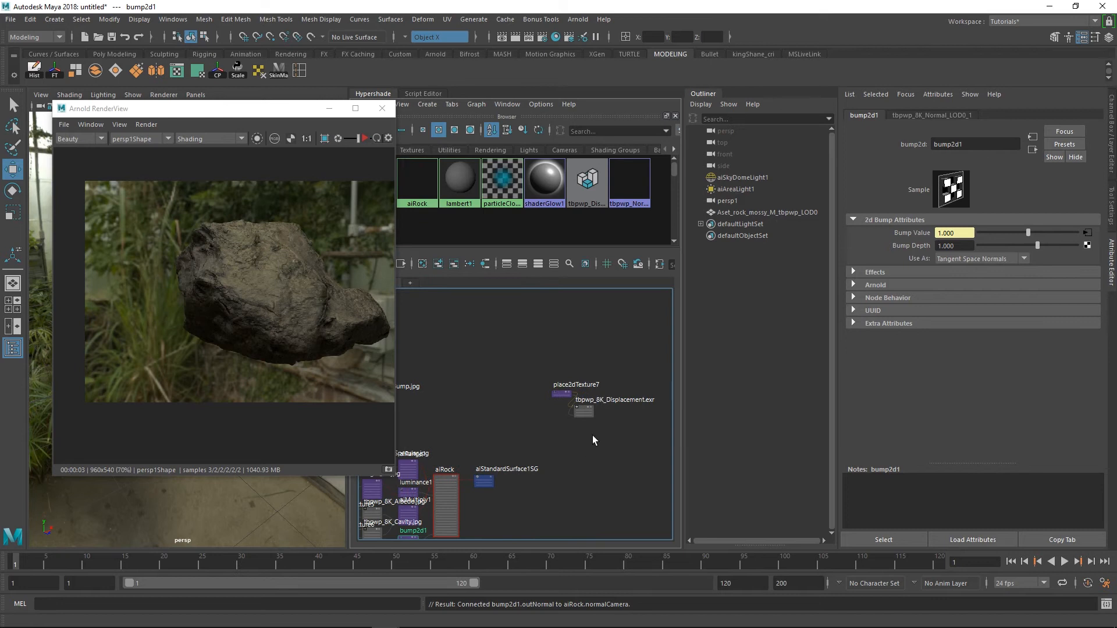
Move the tbpwp_8K_Displacement.exr texture and its place2dTexture7 node below the other texture nodes of the aiRock network
drag(543, 372, 541, 371)
drag(586, 413, 528, 505)
alt+right_drag(586, 461, 529, 436)
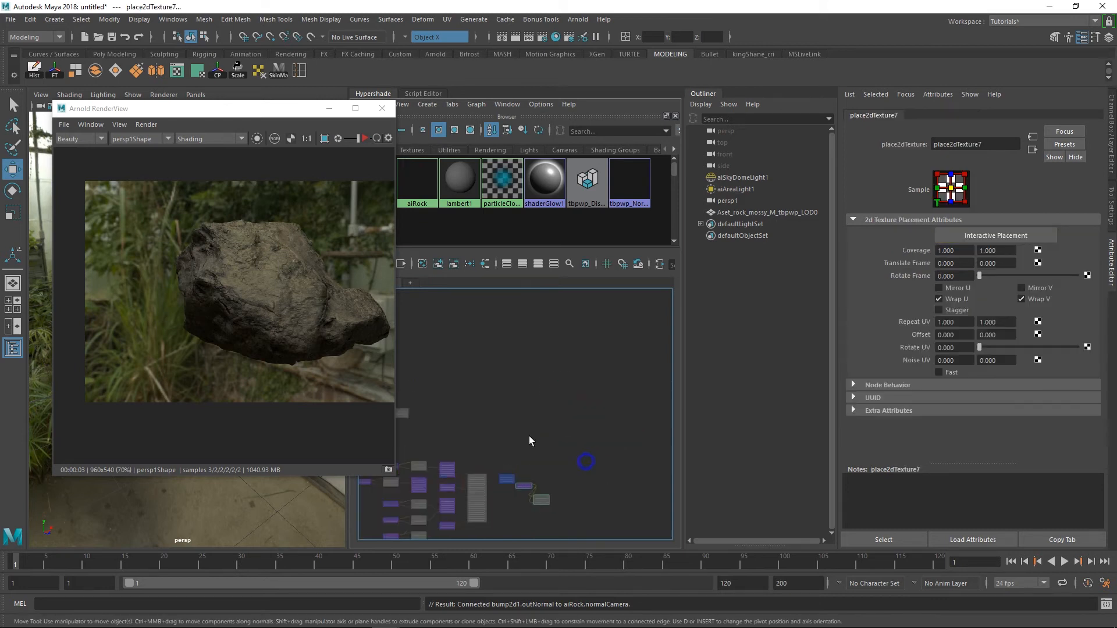
alt+middle_drag(528, 465, 609, 351)
drag(621, 383, 554, 443)
click(526, 451)
scroll(557, 428, up, 3)
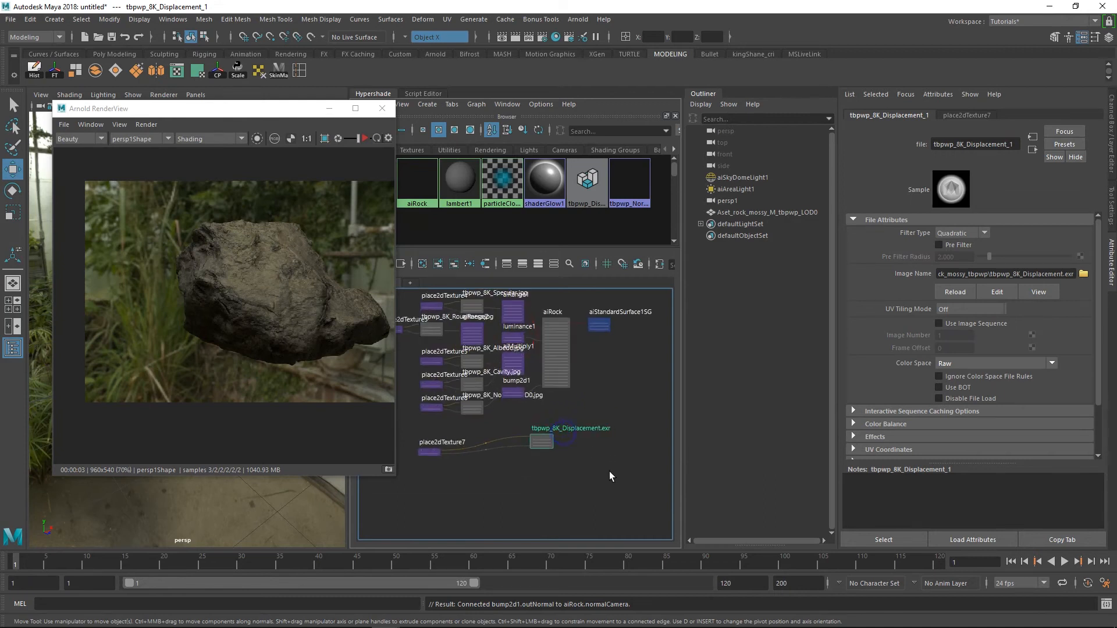
click(434, 454)
drag(442, 451, 452, 448)
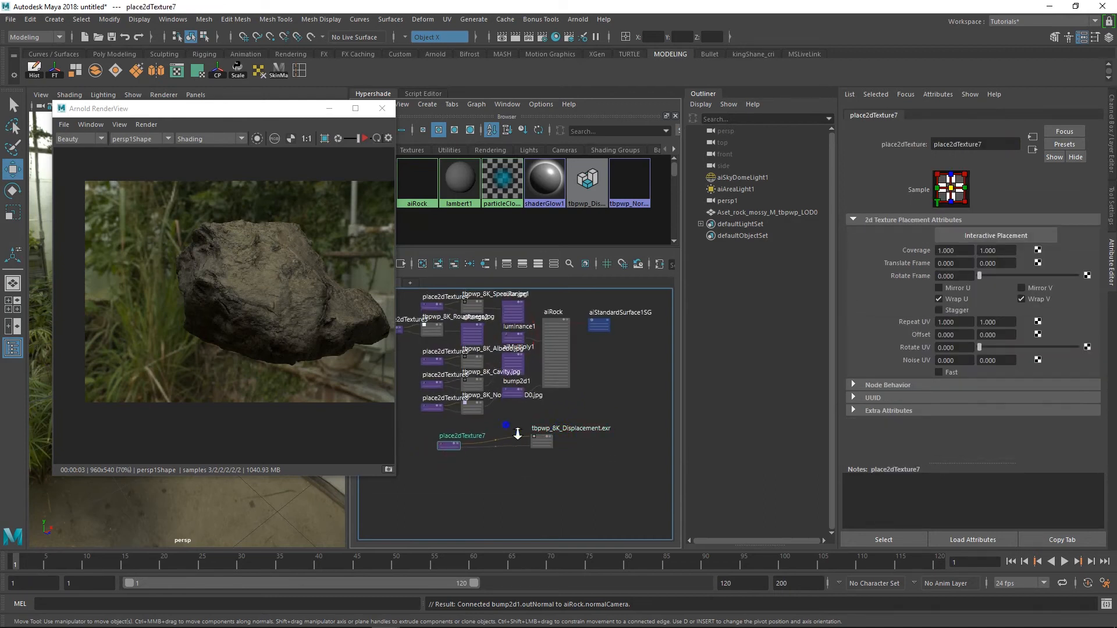
alt+right_drag(517, 433, 613, 439)
alt+middle_drag(614, 439, 573, 472)
drag(540, 484, 536, 469)
alt+right_drag(571, 425, 553, 465)
alt+middle_drag(553, 465, 551, 496)
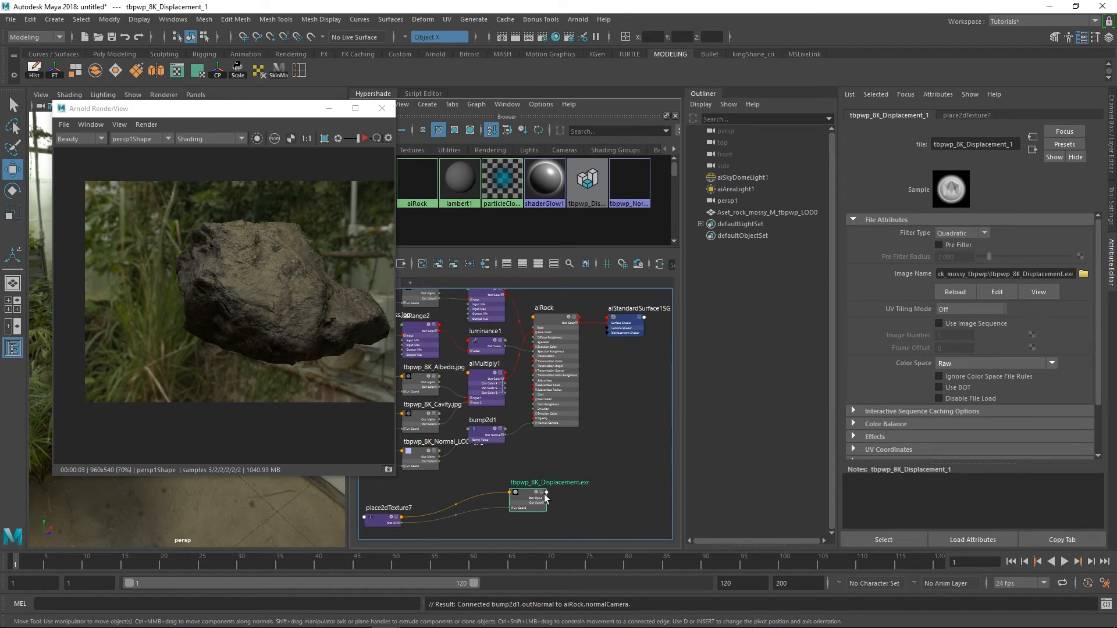
Reposition aiRock and aiStandardSurface1SG in the graph, and move the Arnold RenderView below the rock in the viewport
drag(623, 328, 621, 351)
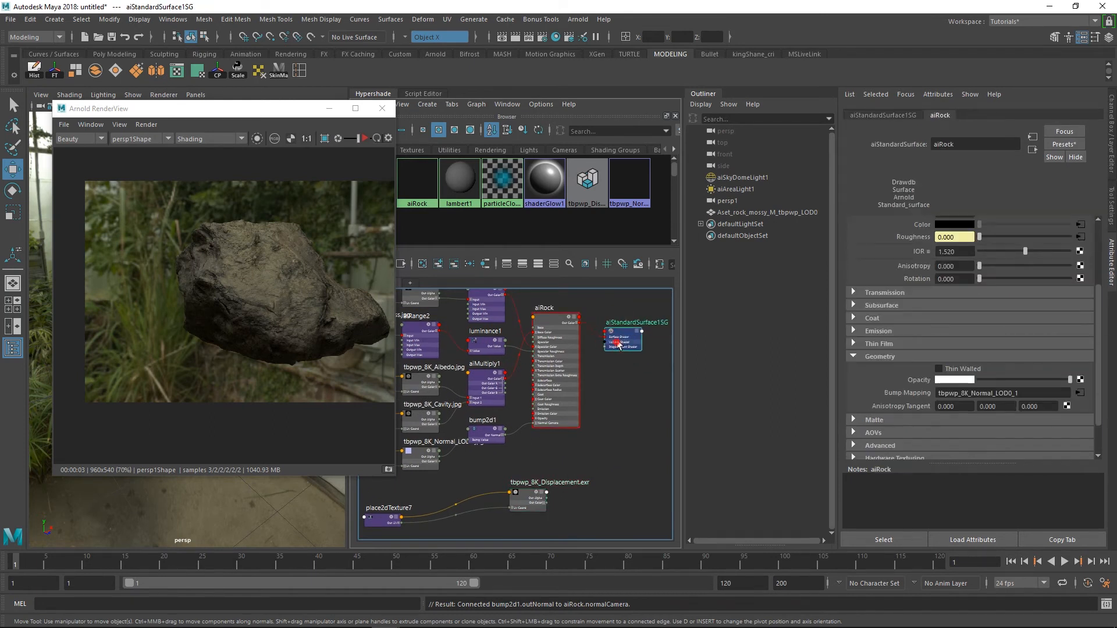
drag(232, 117, 183, 396)
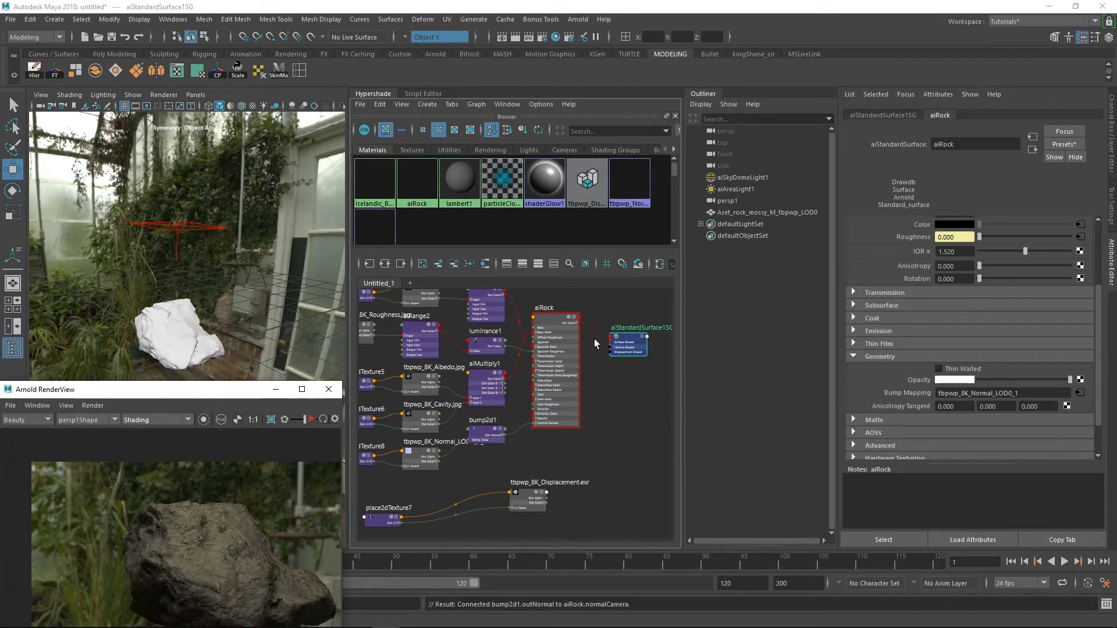
drag(550, 305, 551, 317)
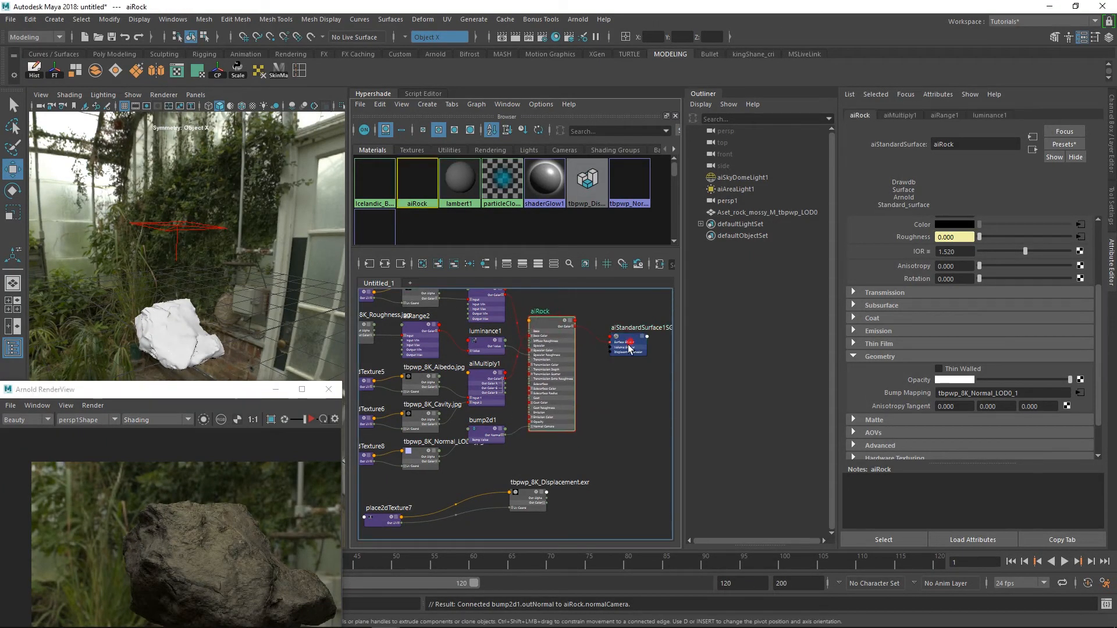
drag(633, 346, 643, 353)
Select the rock mesh and follow its aiRock material to the attributes of the aiStandardSurface1SG shading group
right_click(177, 323)
click(177, 324)
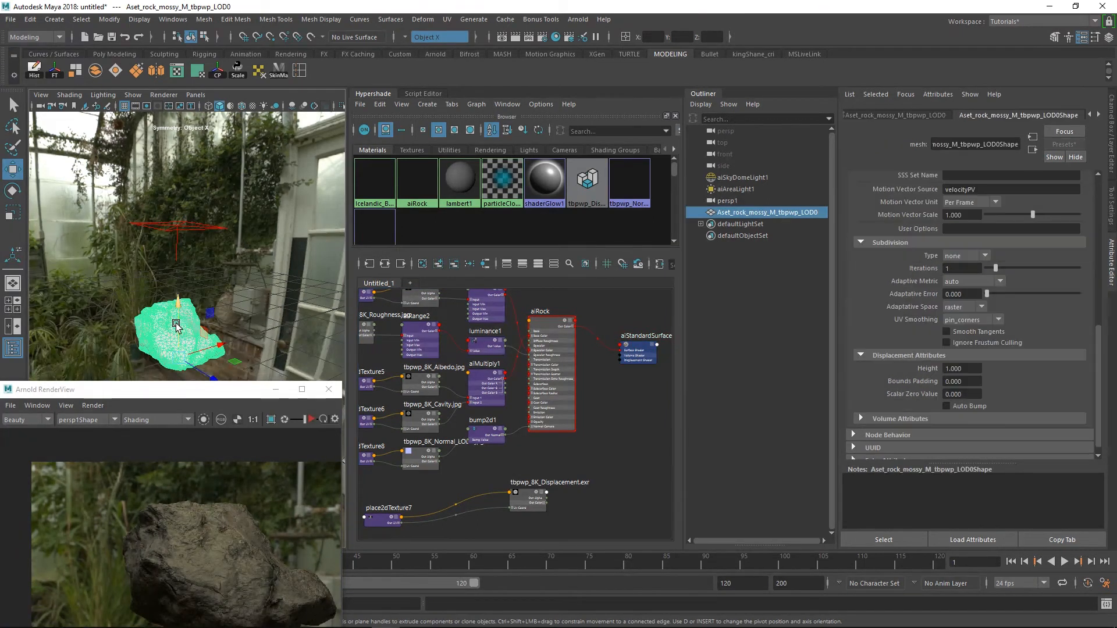
click(1097, 114)
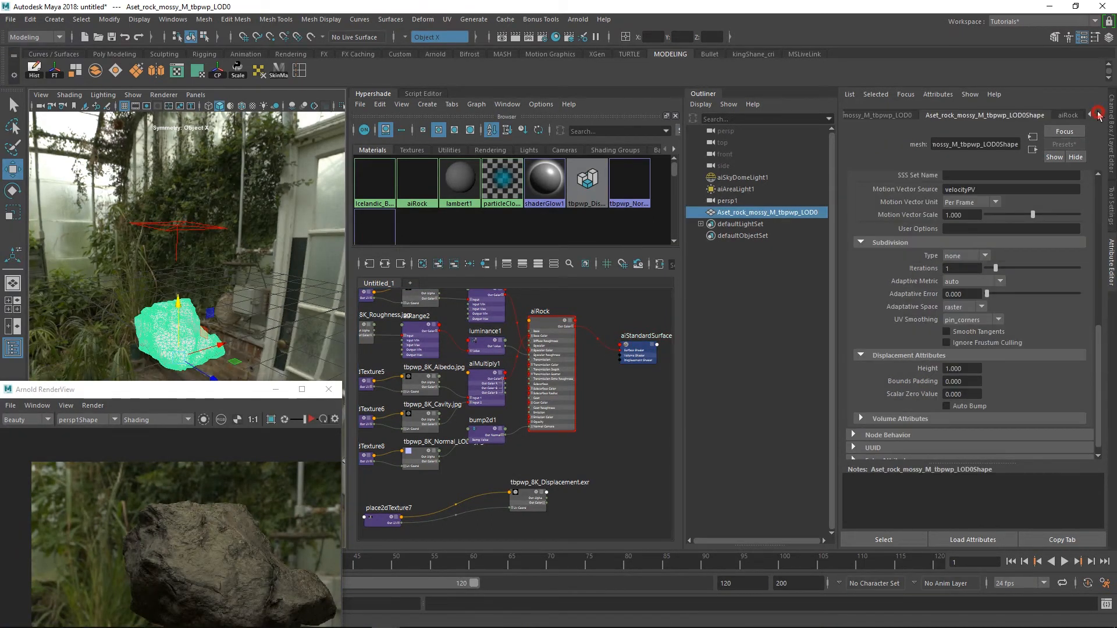
click(895, 114)
click(1099, 115)
click(1033, 150)
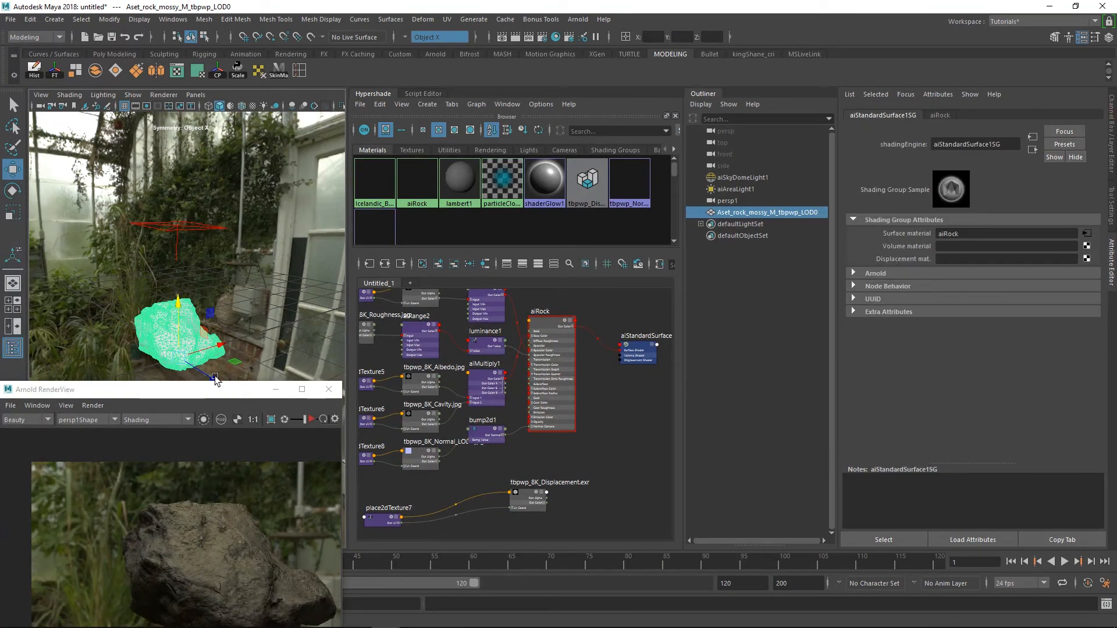
Connect the tbpwp_8K_Displacement.exr texture to Displacement mat. in aiStandardSurface1SG's shading group attributes
click(616, 423)
click(649, 359)
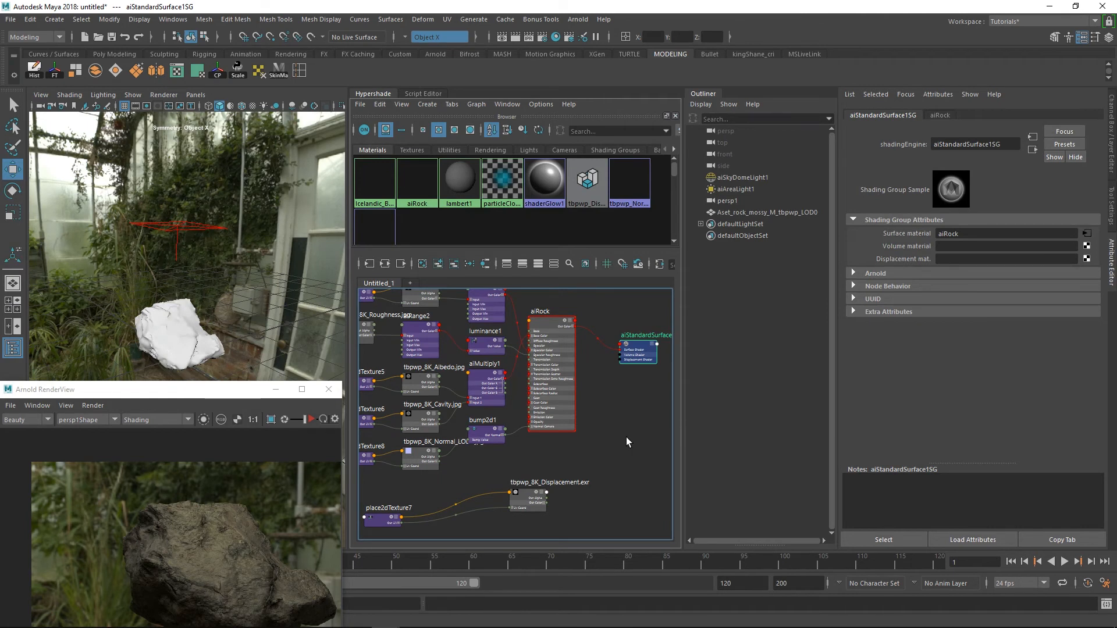
click(620, 457)
drag(640, 364, 626, 407)
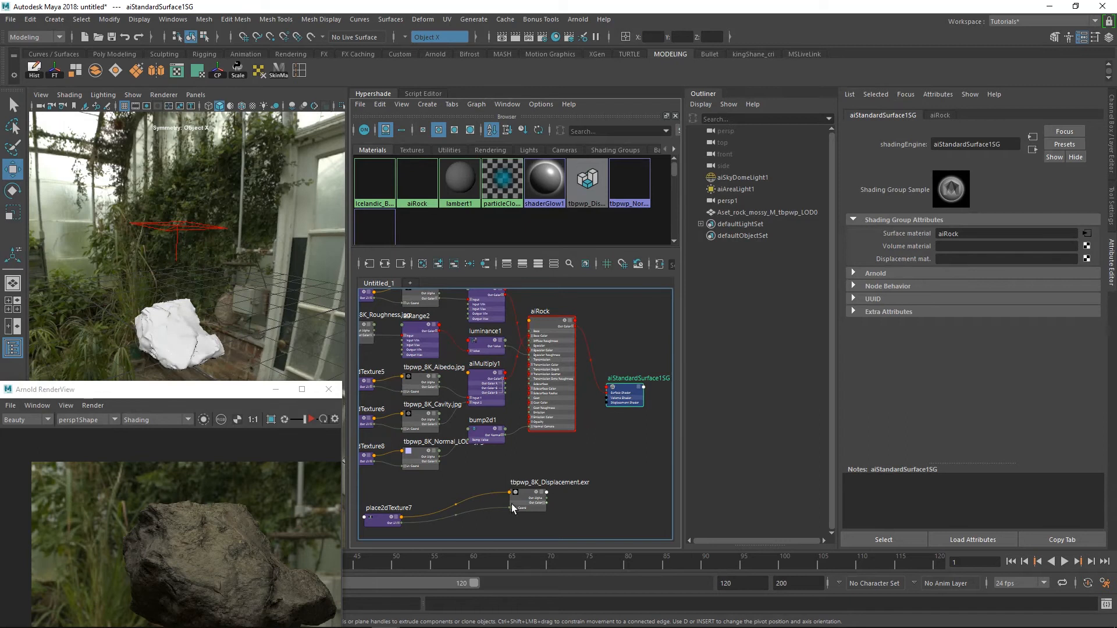
middle_drag(921, 261, 924, 260)
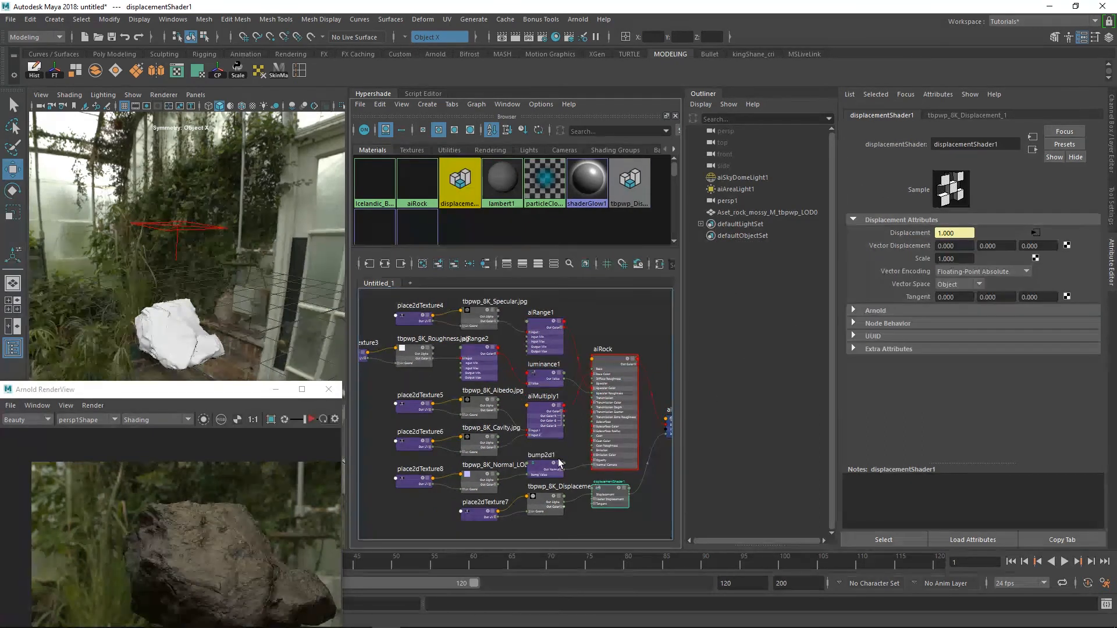
Arrange the displacementShader1 node below aiRock, beside the tbpwp_8K_Displacement.exr texture
scroll(576, 482, up, 5)
alt+right_drag(577, 482, 587, 485)
drag(559, 452, 609, 463)
alt+right_drag(628, 440, 584, 429)
mouse_move(585, 428)
alt+middle_down()
mouse_move(546, 426)
mouse_move(595, 419)
alt+middle_up()
Set the Filter Type of the tbpwp_8K_Displacement.exr texture to Box
drag(481, 442, 488, 461)
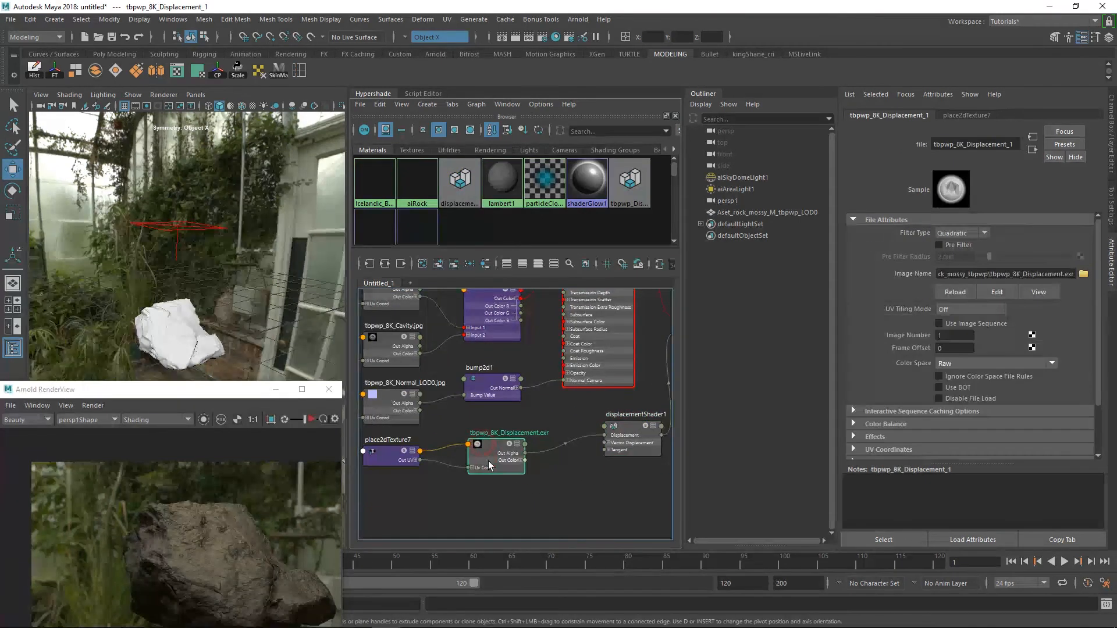
click(960, 234)
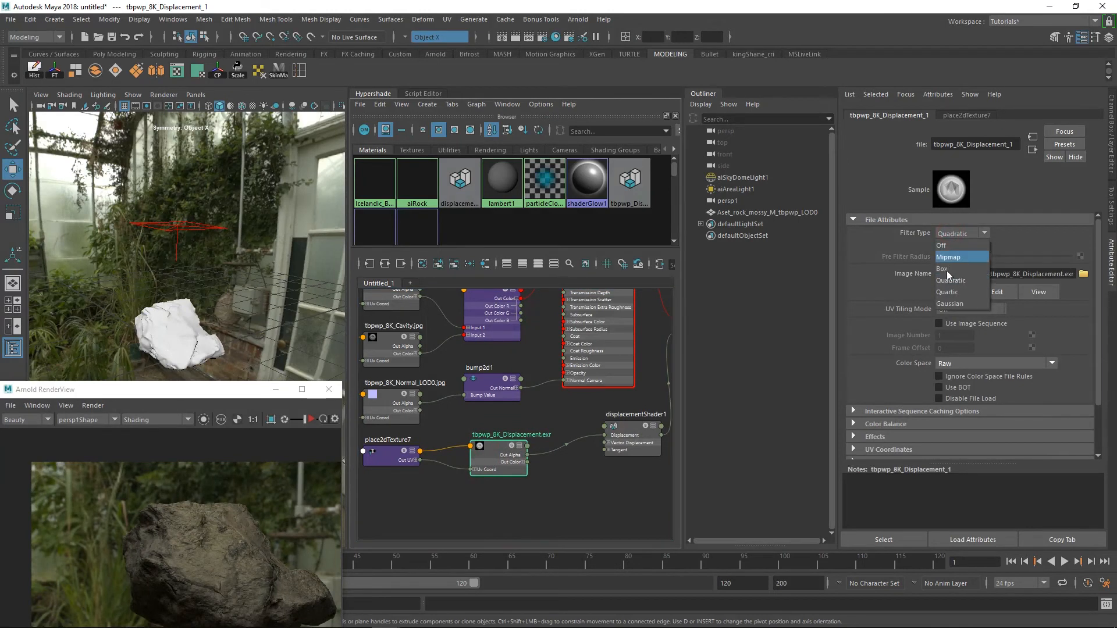
click(954, 259)
alt+right_drag(576, 480, 527, 458)
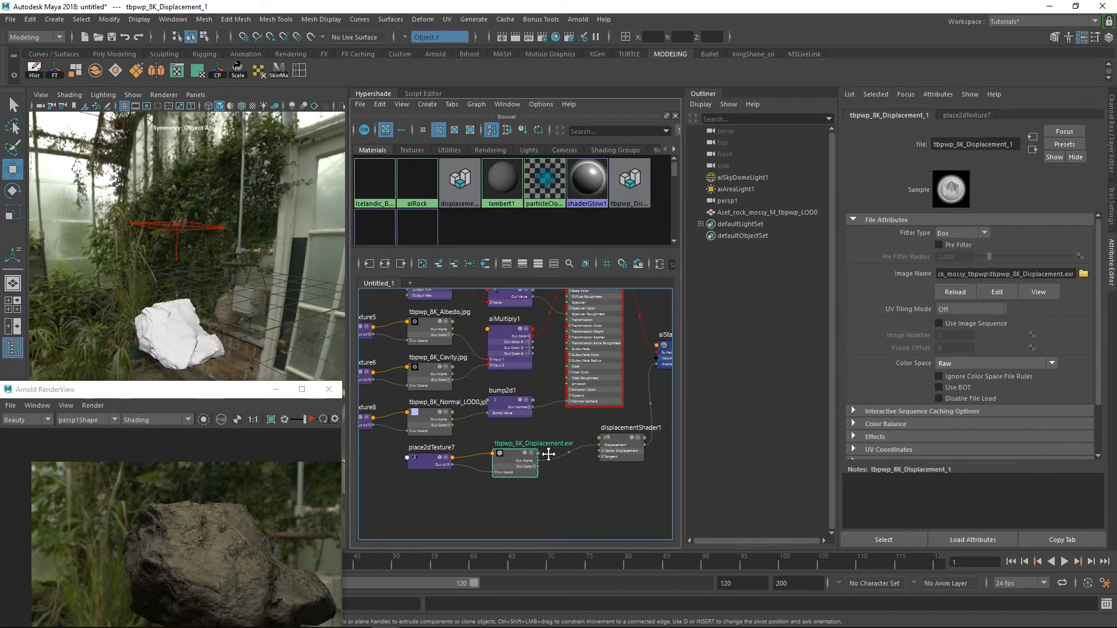
Set the rock mesh shape's Arnold subdivision Type to catclark with 3 iterations
alt+middle_drag(544, 464, 559, 423)
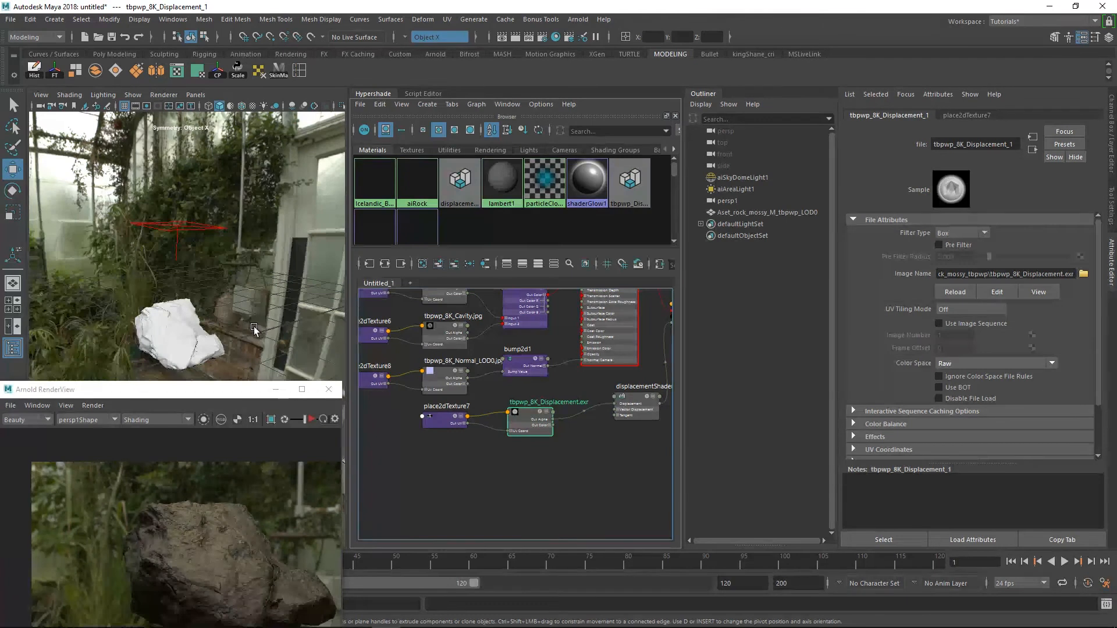
click(194, 348)
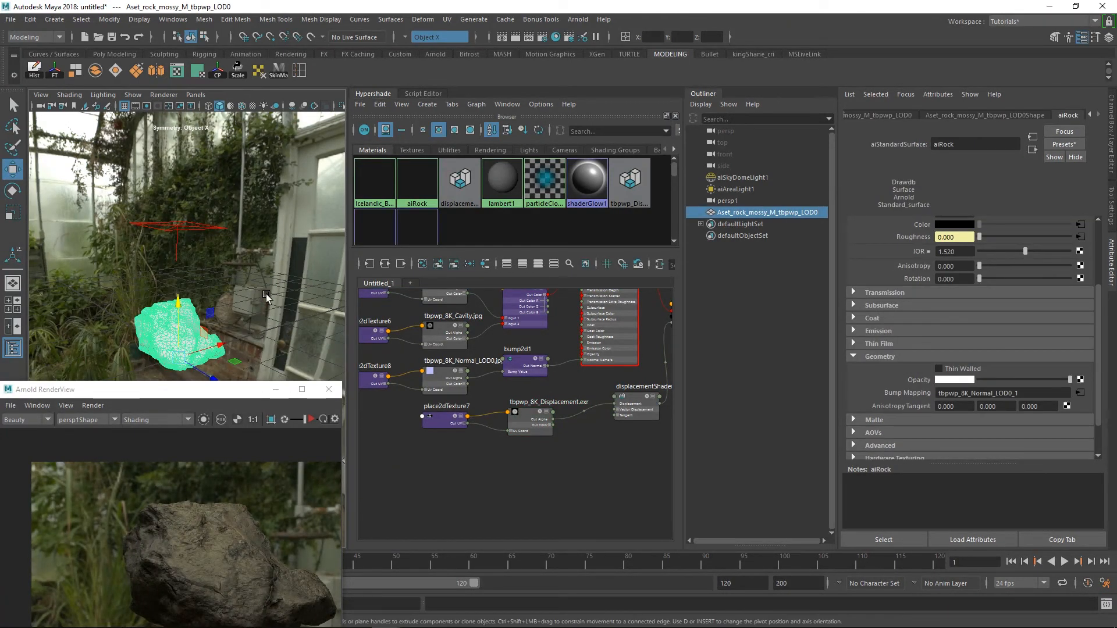
click(1003, 114)
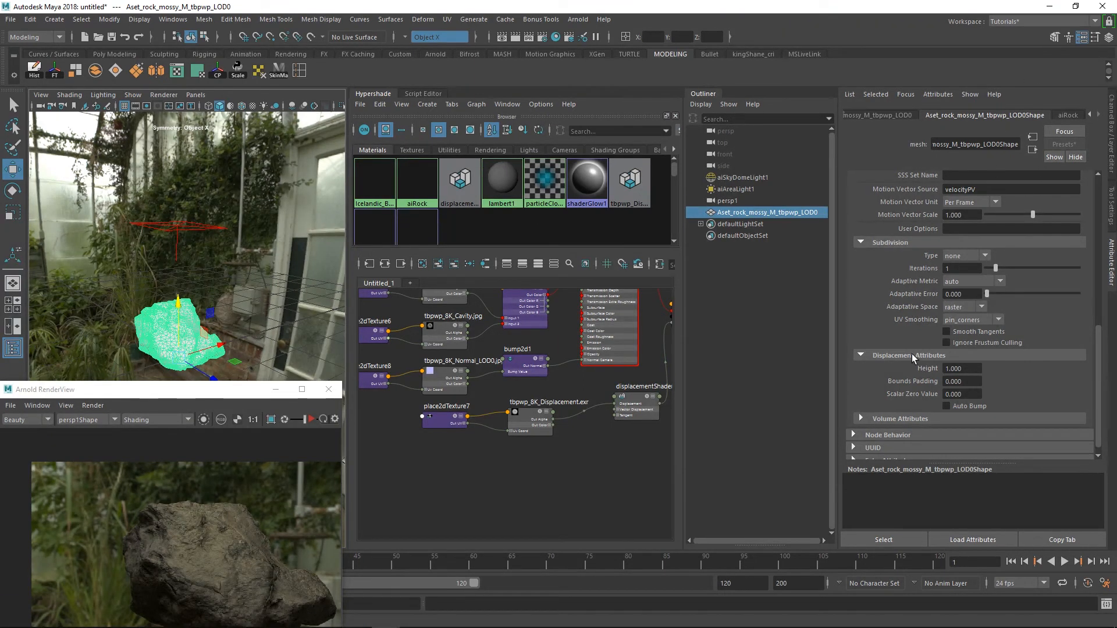
scroll(936, 352, up, 5)
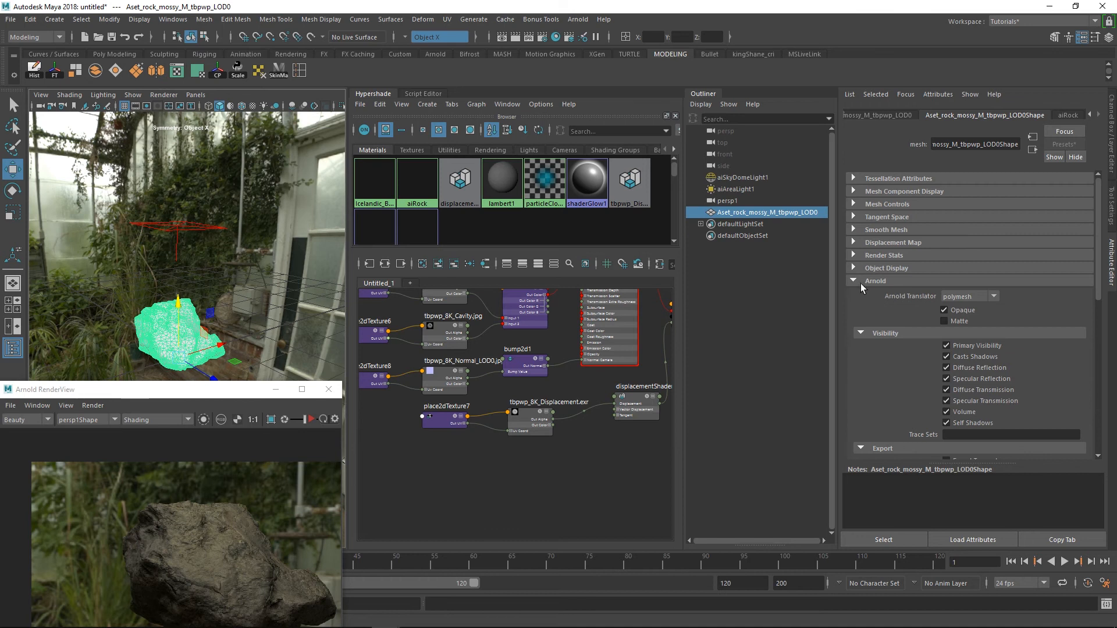
click(856, 282)
click(871, 282)
scroll(916, 322, down, 3)
scroll(913, 326, down, 4)
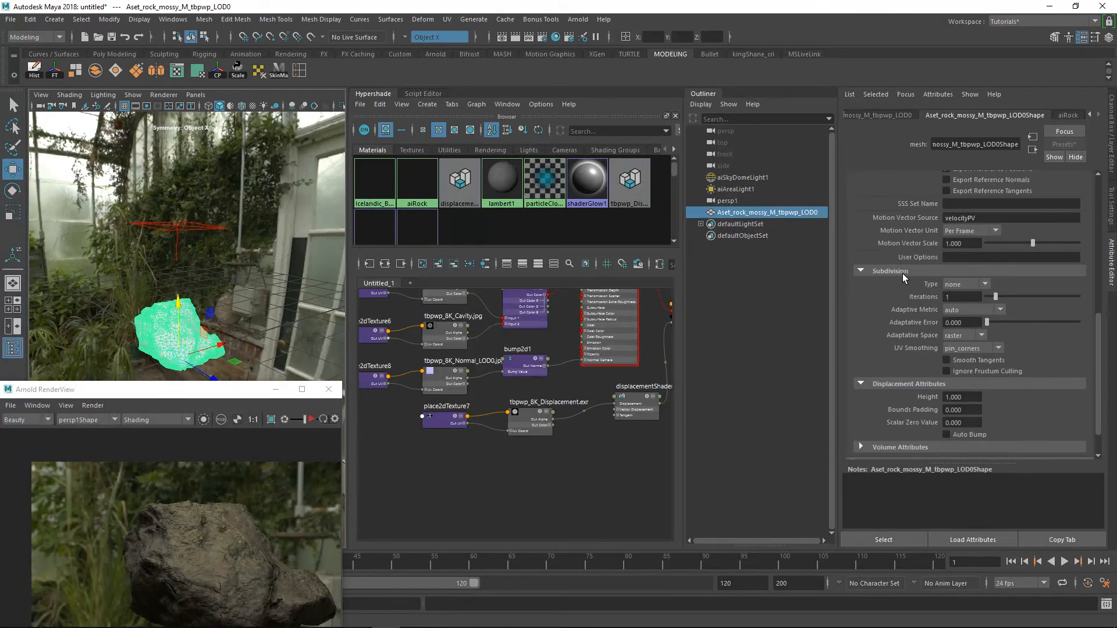
click(968, 309)
click(961, 297)
text(3)
key(Return)
Set the rock's displacement Bounds Padding to 1 and Scalar Zero Value to 0.5
scroll(903, 349, down, 2)
click(972, 372)
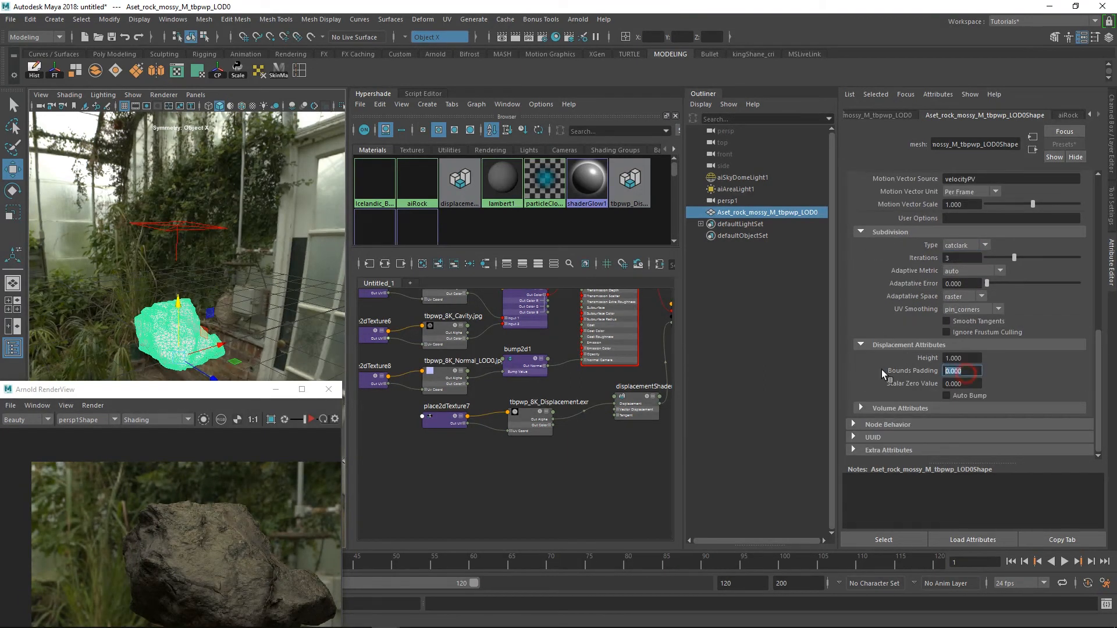
text(2)
key(Return)
key(Tab)
text(0.5)
key(Return)
Restart the interactive Arnold render of the rock and switch its debug shading mode to Basic
drag(219, 388, 225, 127)
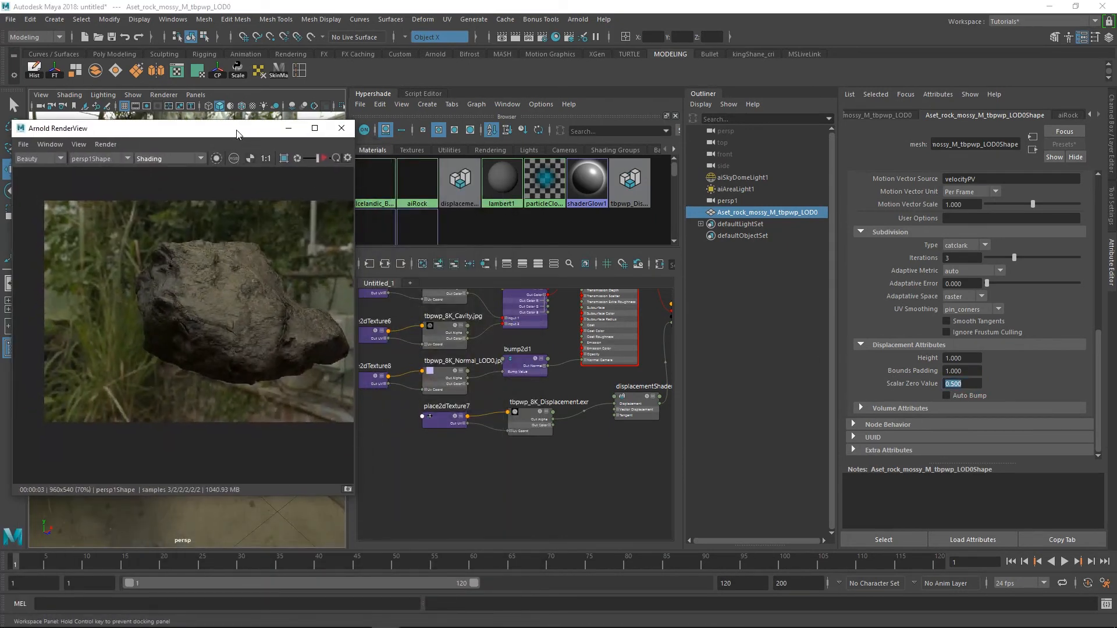
click(325, 160)
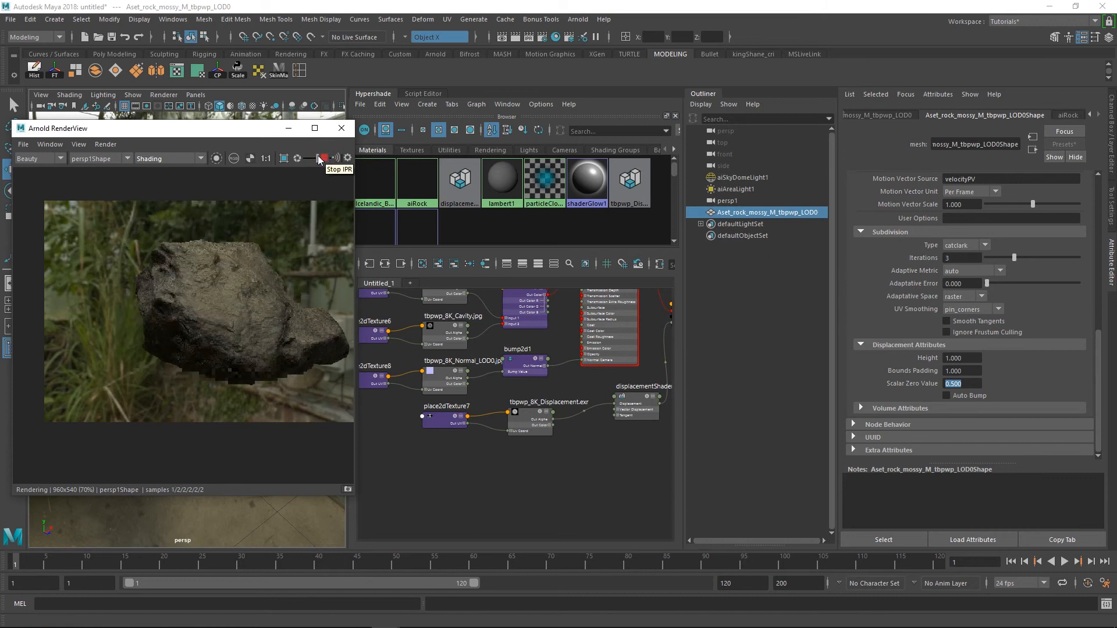
click(162, 159)
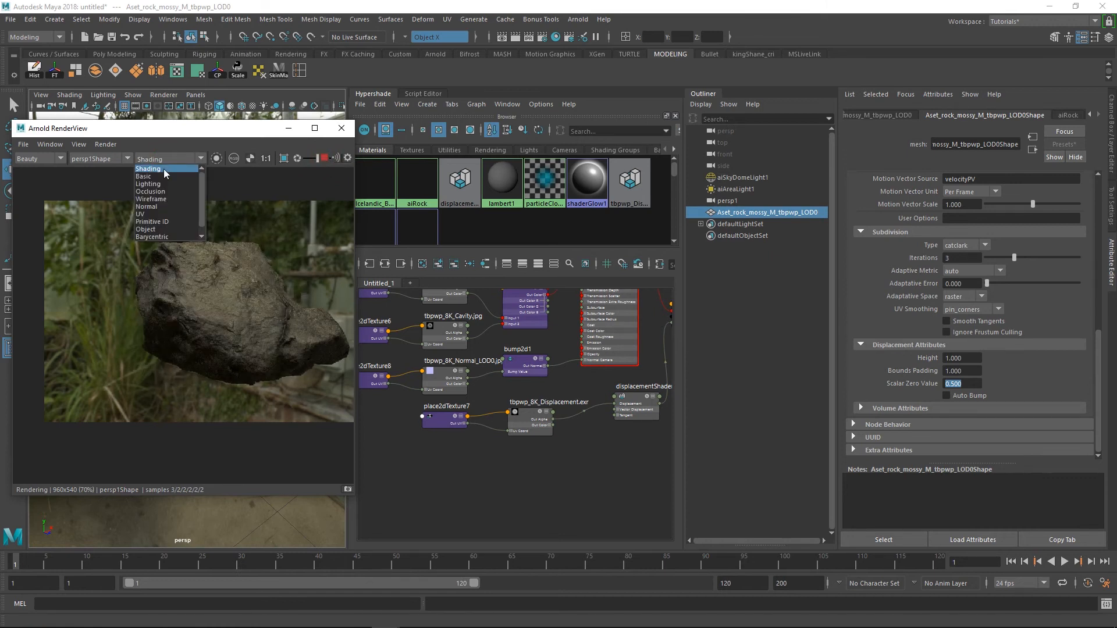
click(161, 177)
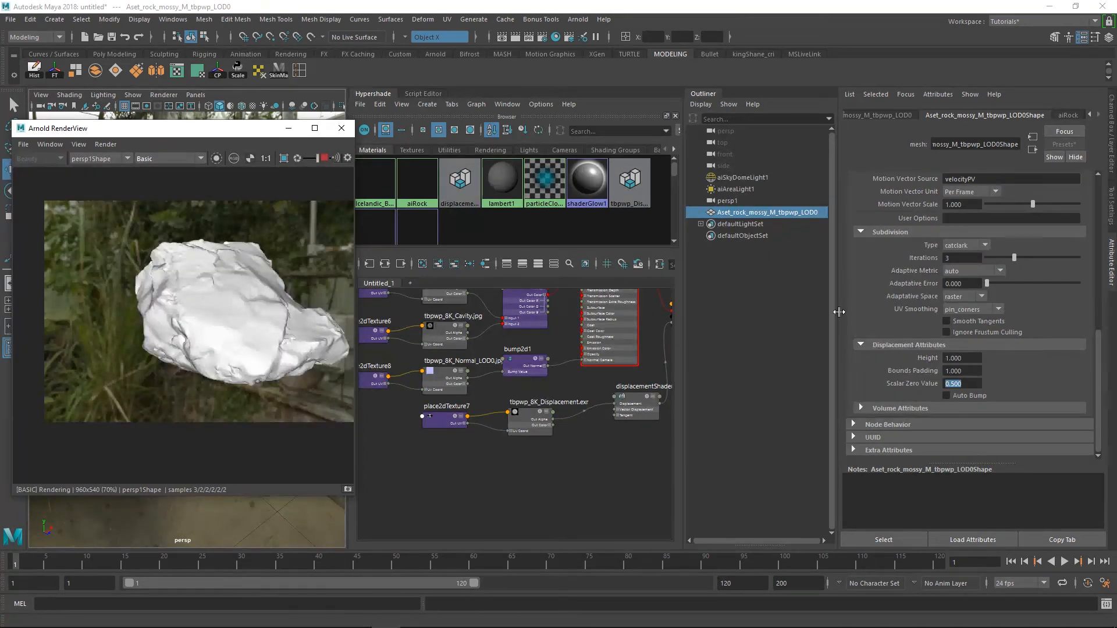
Try a displacement Height of 5 on the rock with Scalar Zero Values of 0.4 and 0.6
click(966, 357)
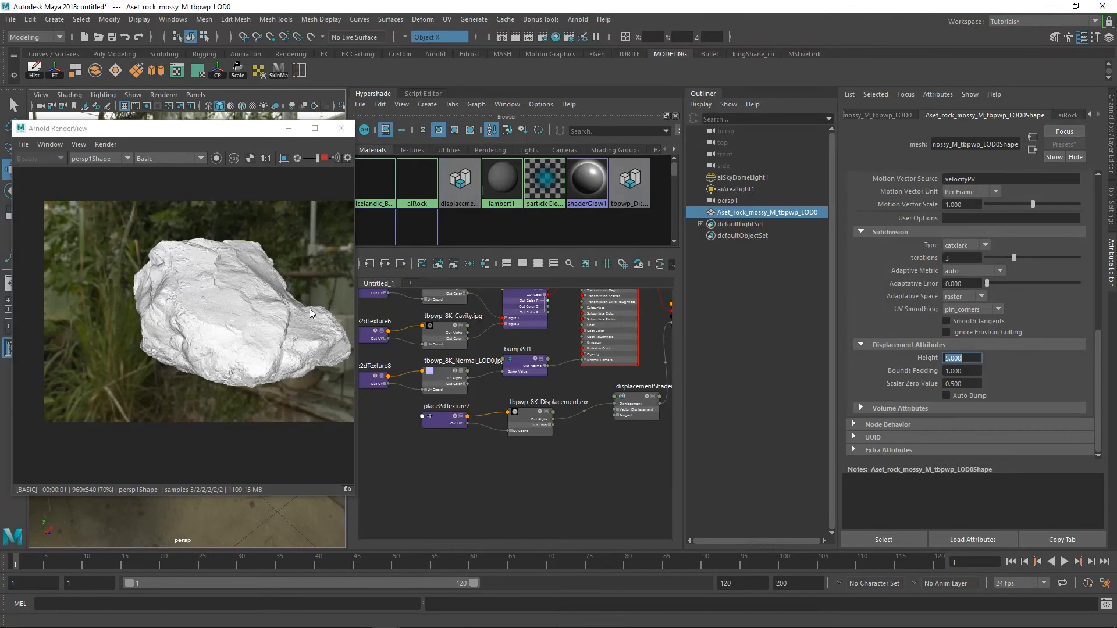
double_click(966, 384)
text(0.4)
key(Return)
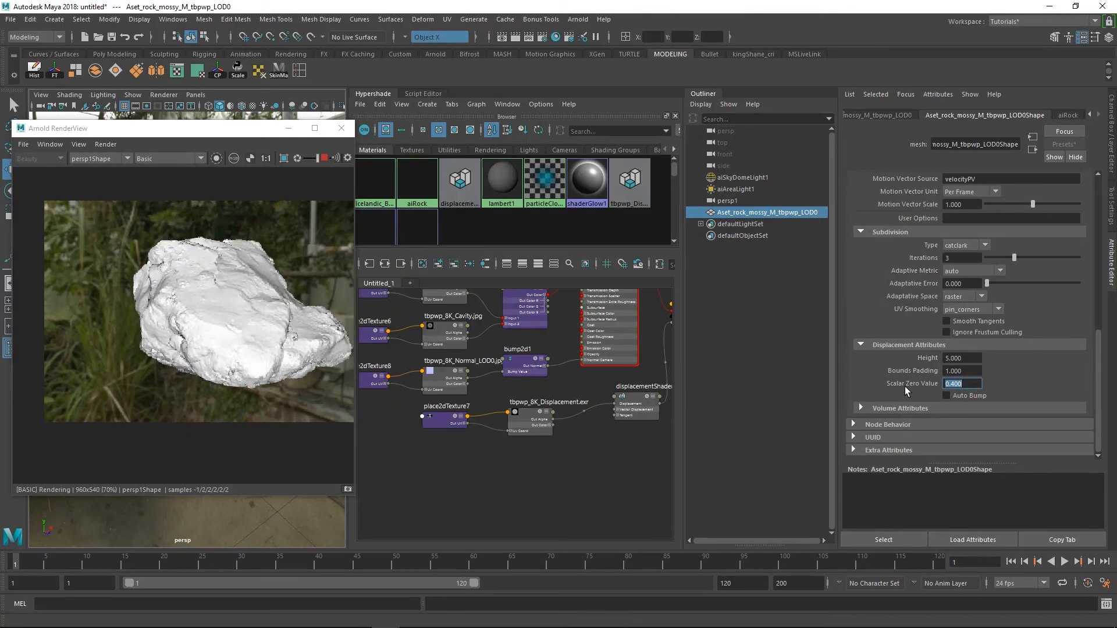
text(0.6)
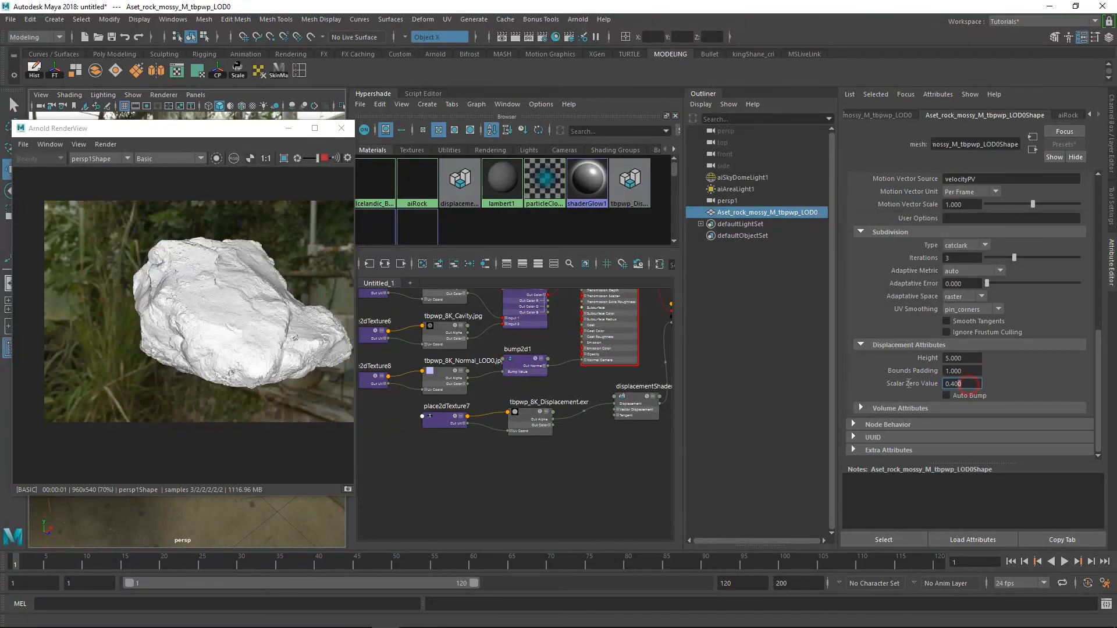
key(Return)
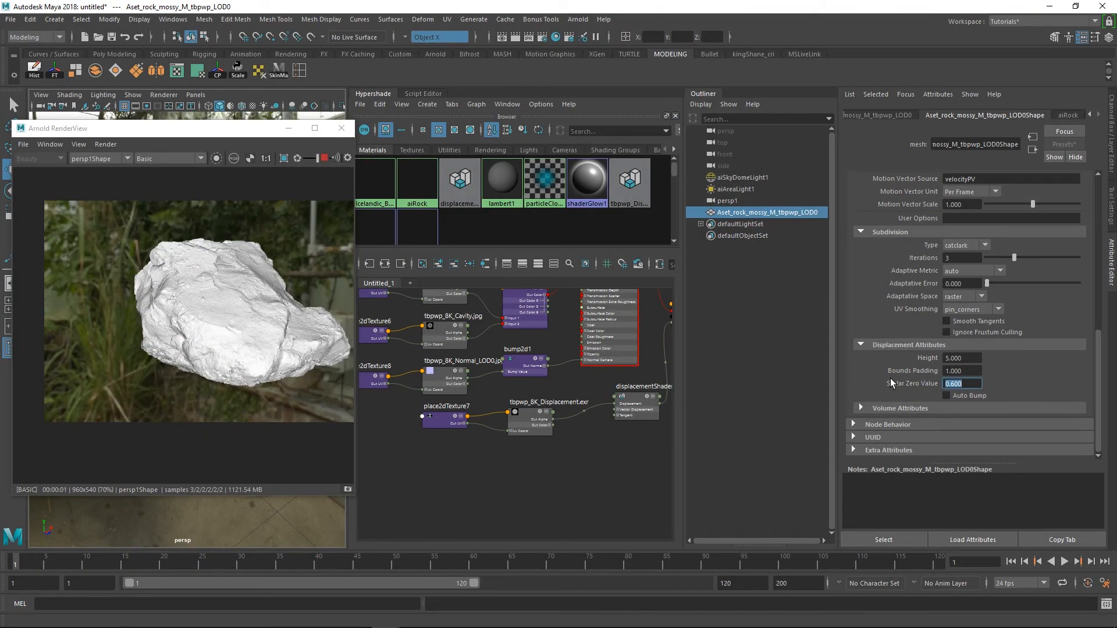
Set the rock's displacement Scalar Zero Value to 0.5 and its Height to 4
drag(964, 384, 900, 384)
text(.)
drag(972, 359, 910, 361)
text(4)
key(Return)
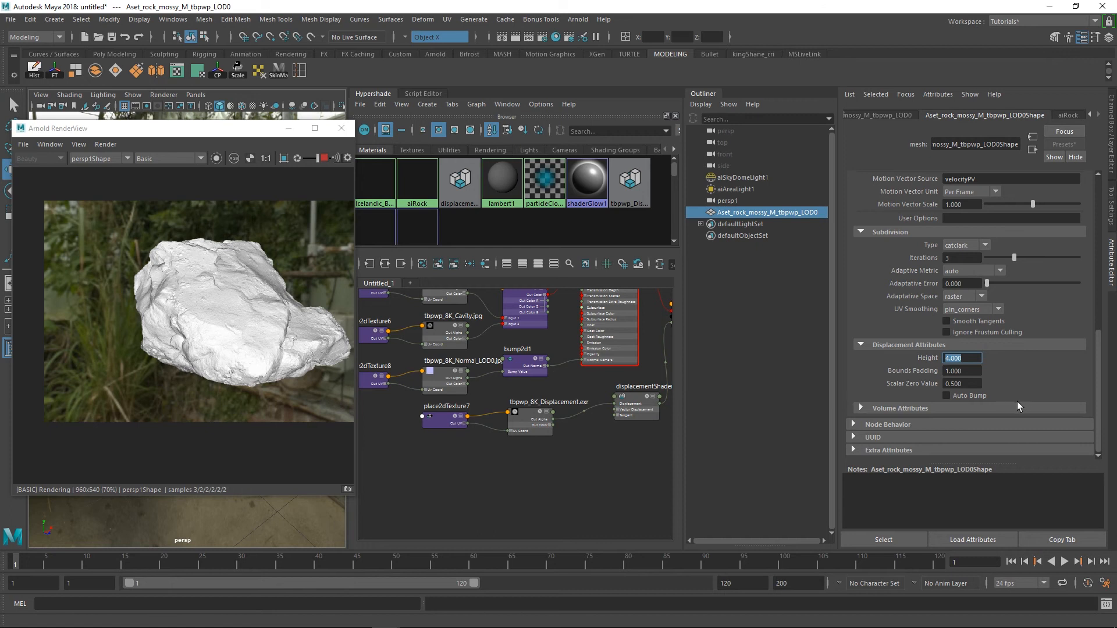
Enable Auto Bump for the rock's displacement and return the Arnold render to Shading mode
click(961, 397)
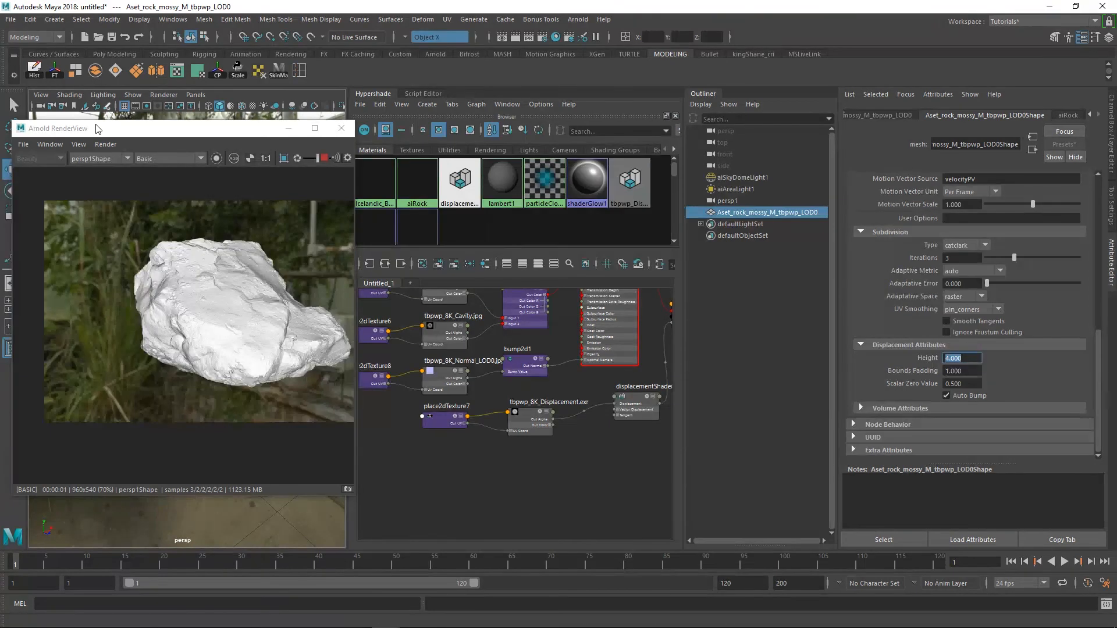
click(165, 158)
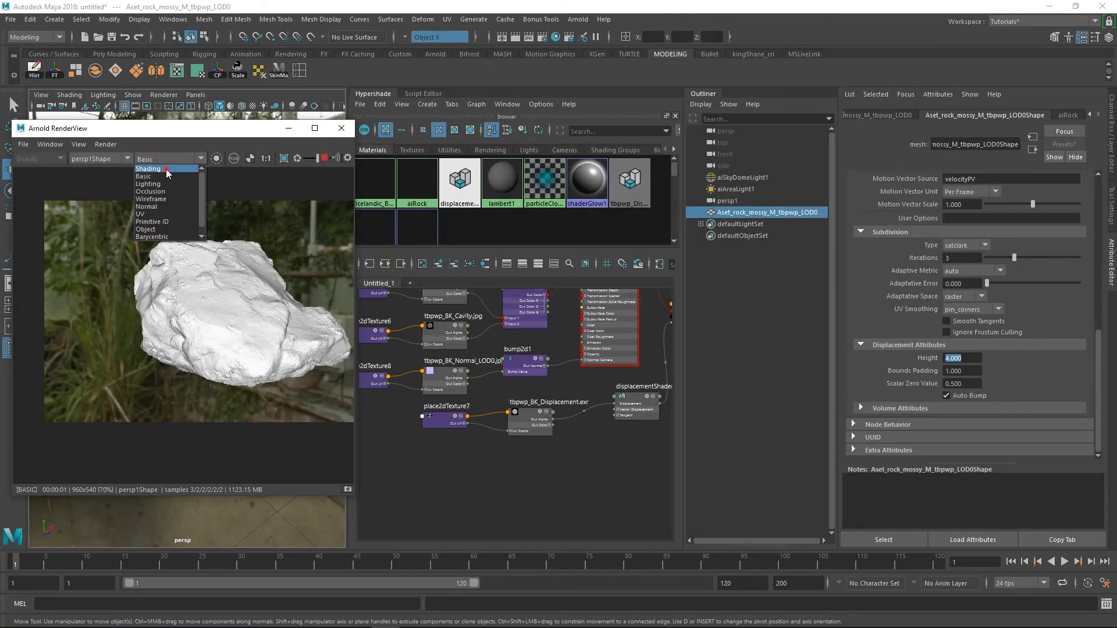
click(166, 168)
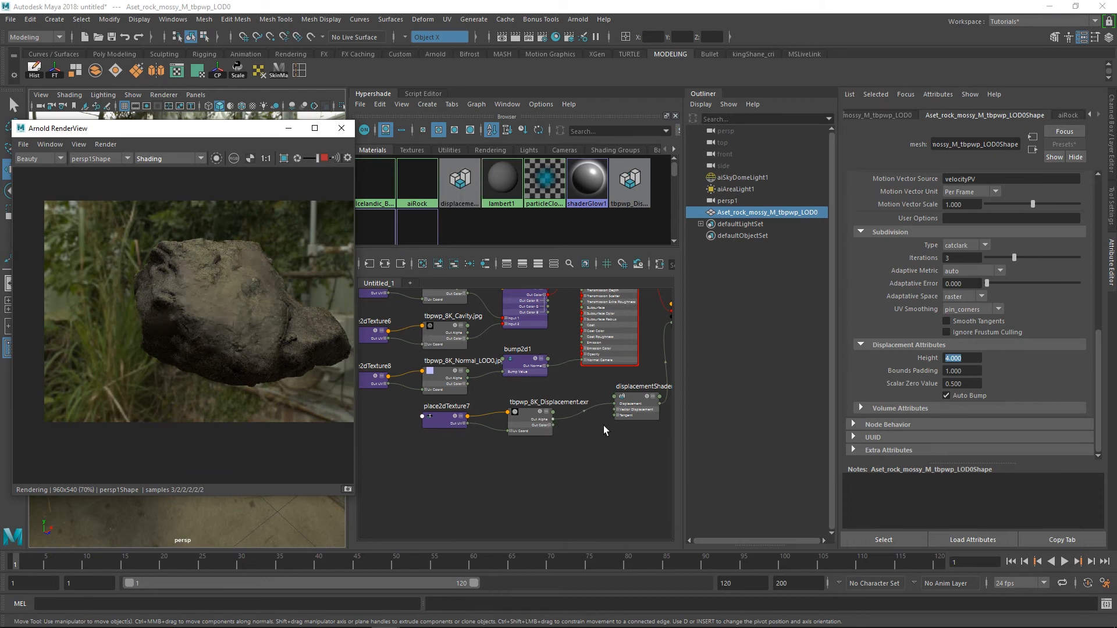
Set the Color Space of the tbpwp_8K_Roughness.jpg texture to sRGB
click(522, 316)
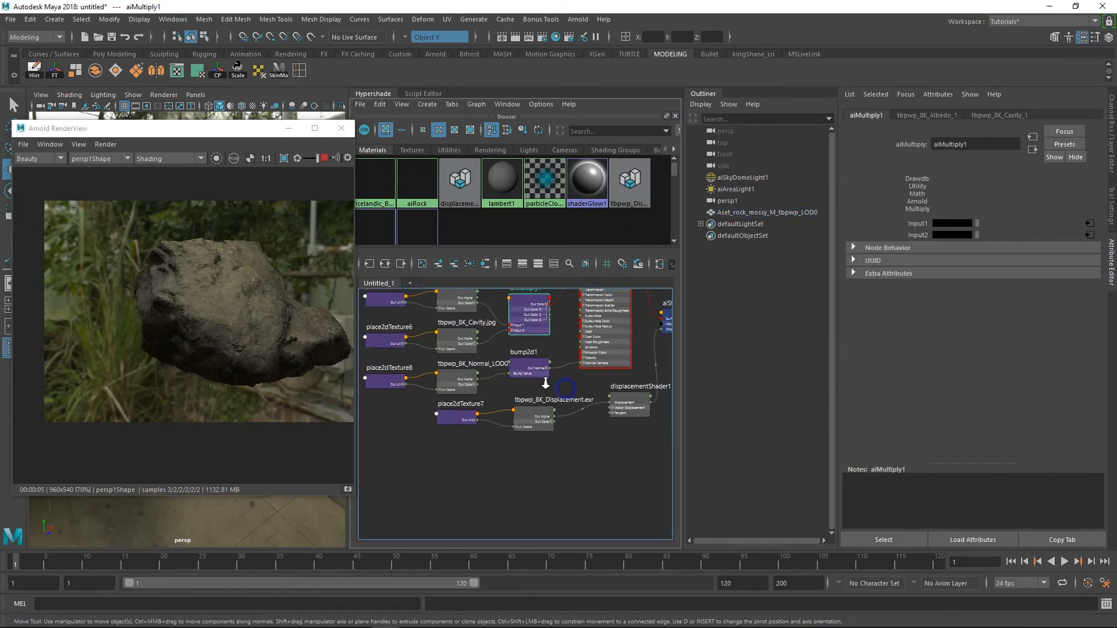
alt+middle_drag(574, 389, 547, 416)
scroll(559, 388, up, 1)
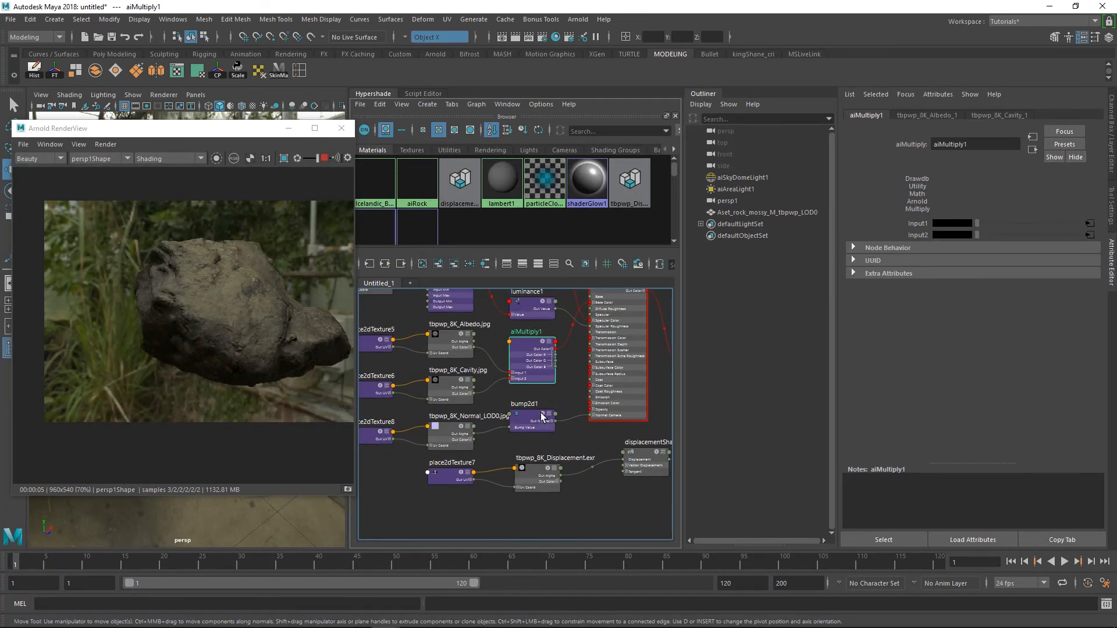
alt+middle_drag(532, 376, 536, 393)
scroll(536, 392, up, 3)
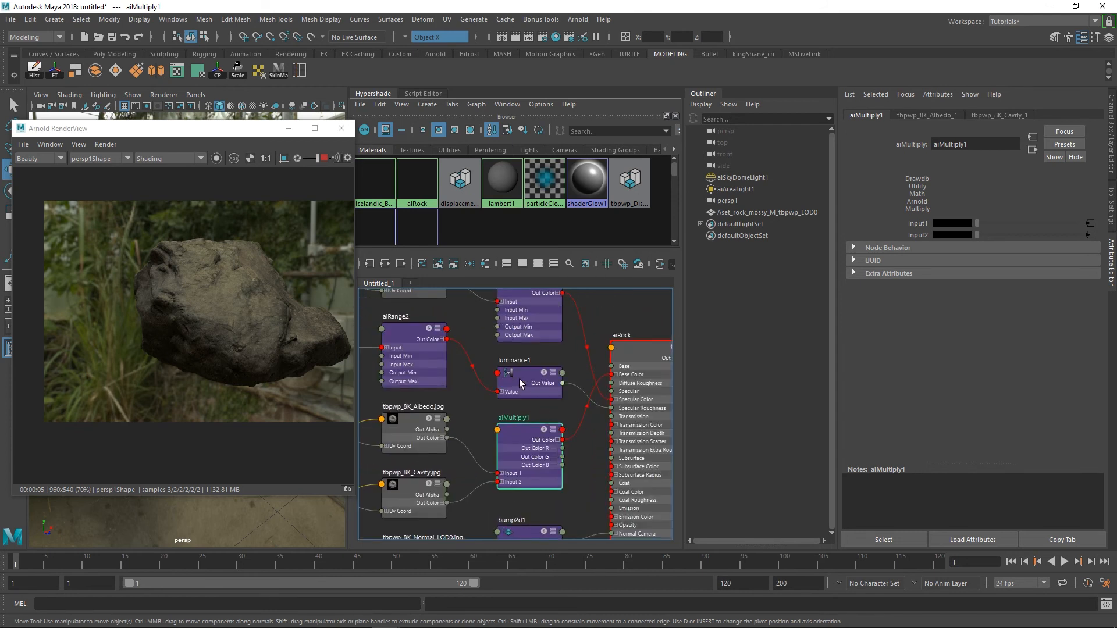
click(420, 367)
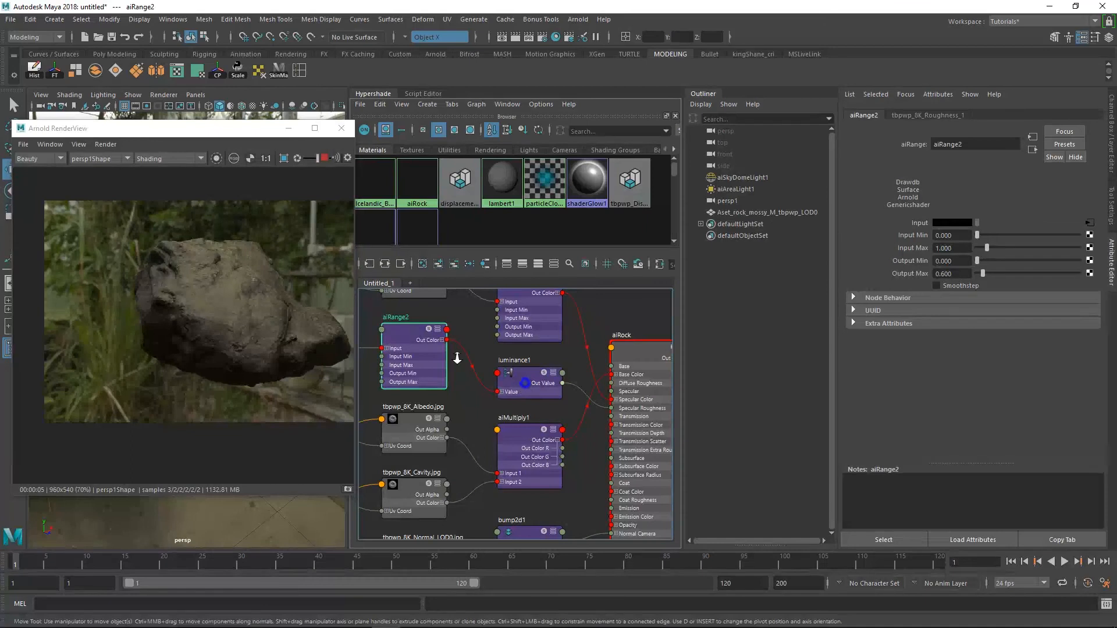
scroll(458, 358, down, 5)
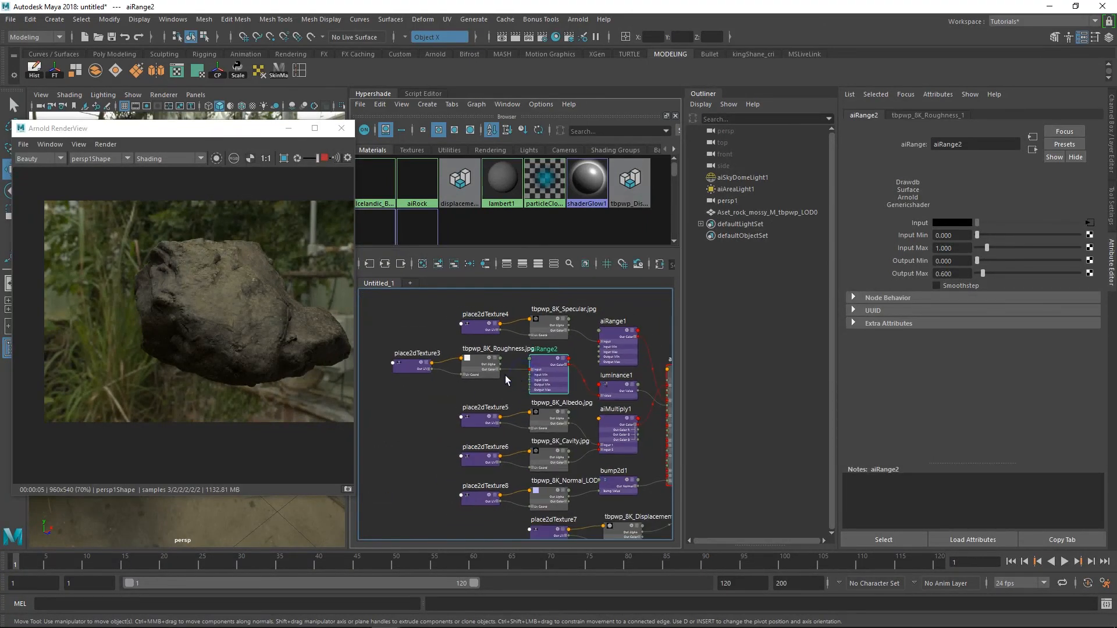
click(492, 375)
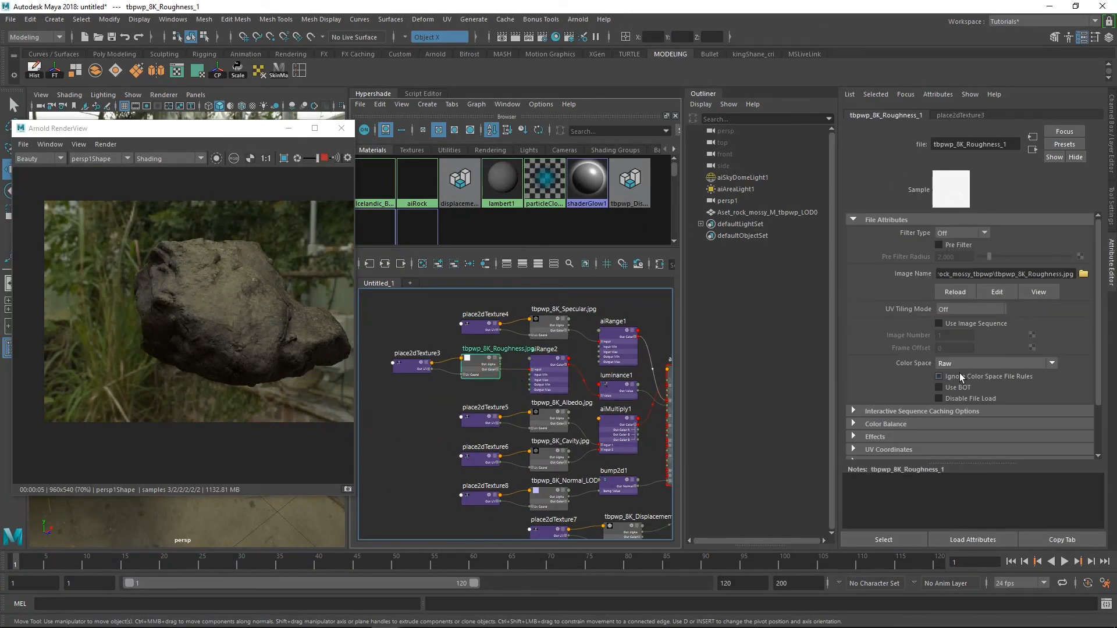
click(963, 365)
scroll(969, 407, down, 2)
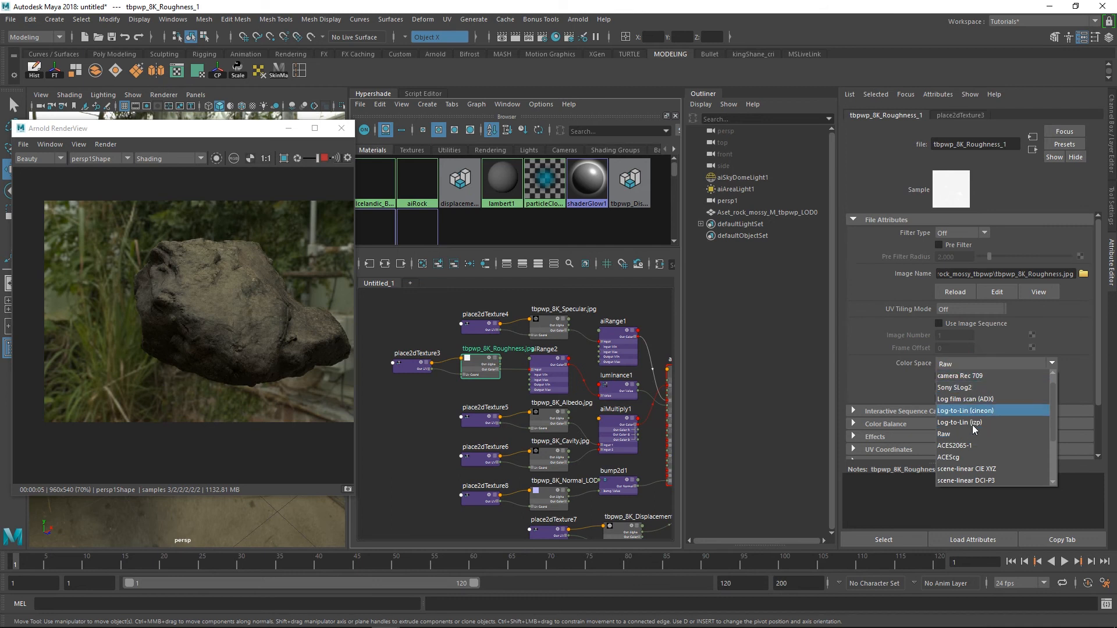
click(977, 483)
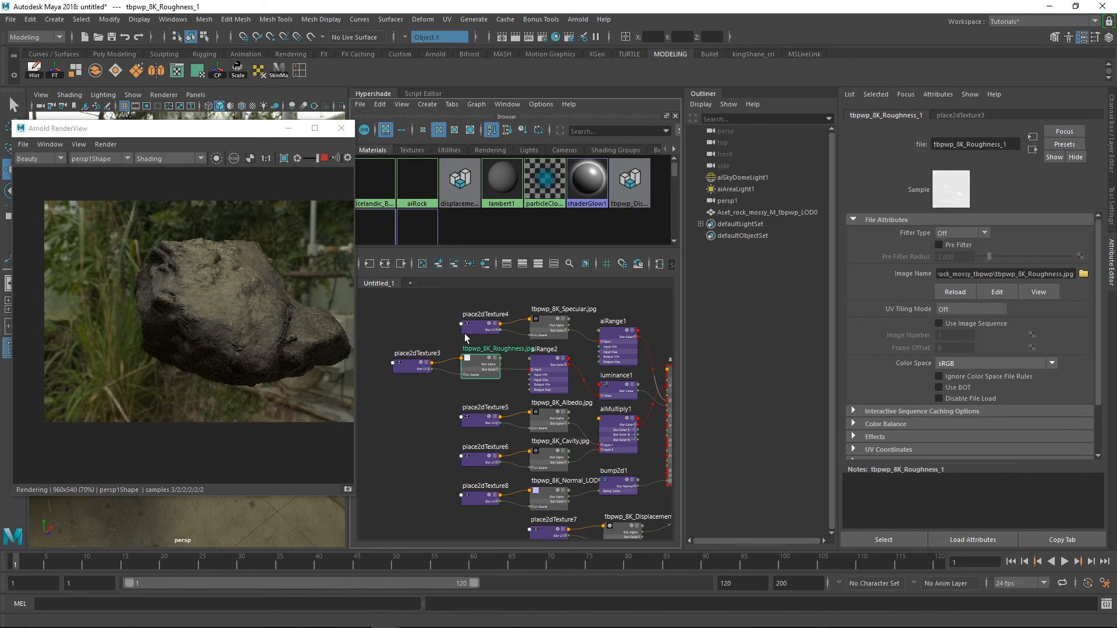
Set the Output Max of the aiRange2 node behind the roughness texture to 0.8
scroll(468, 336, up, 2)
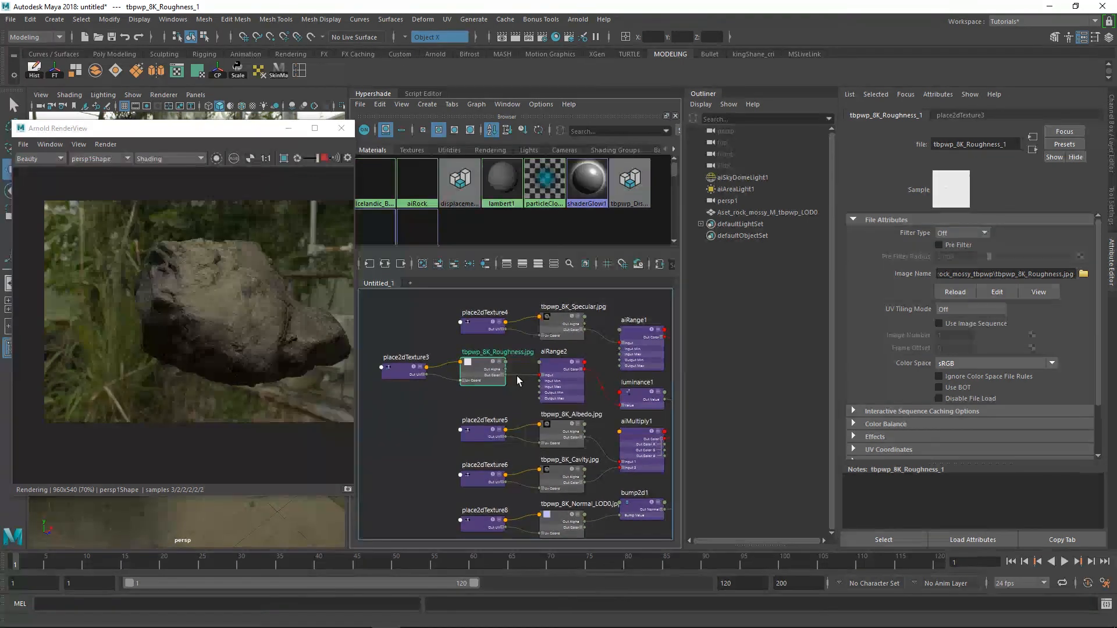
alt+middle_drag(494, 377, 472, 378)
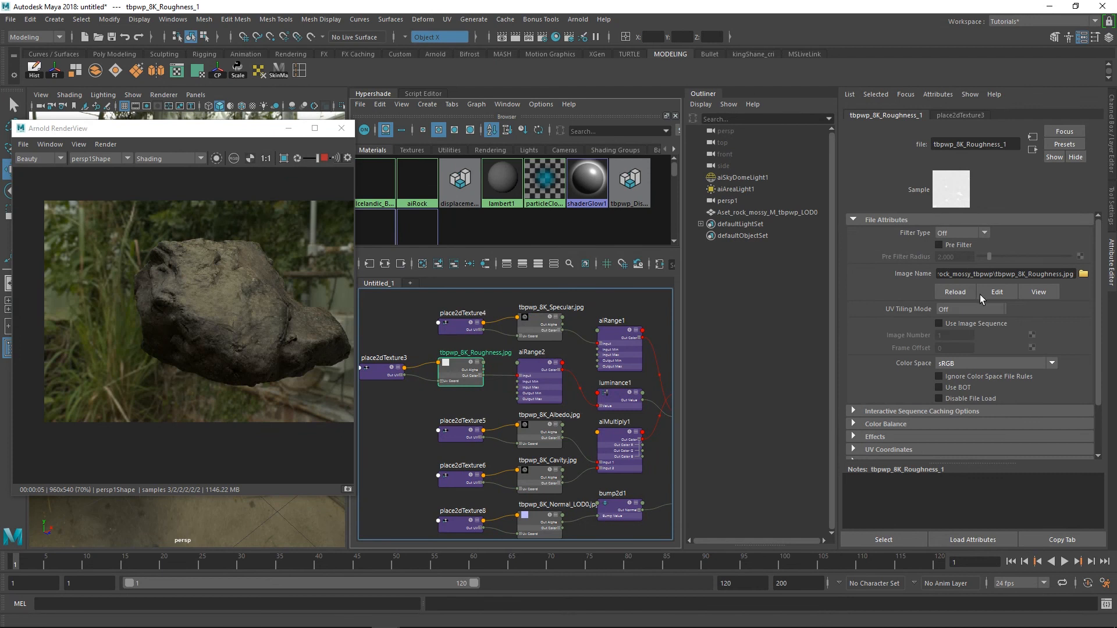
click(546, 377)
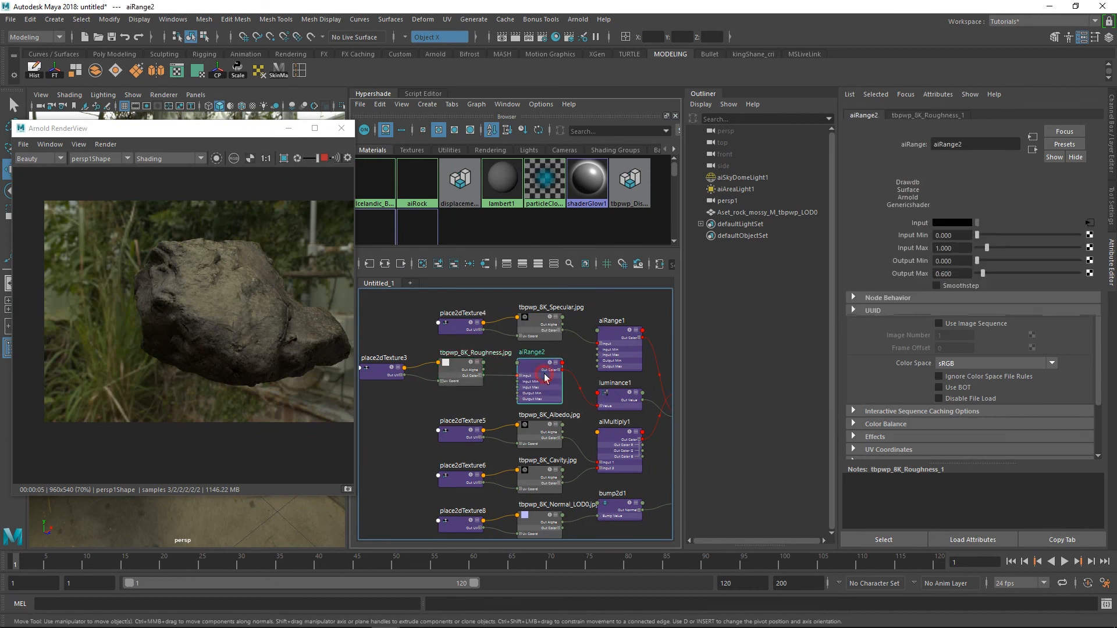
double_click(962, 272)
text(0.8)
key(Return)
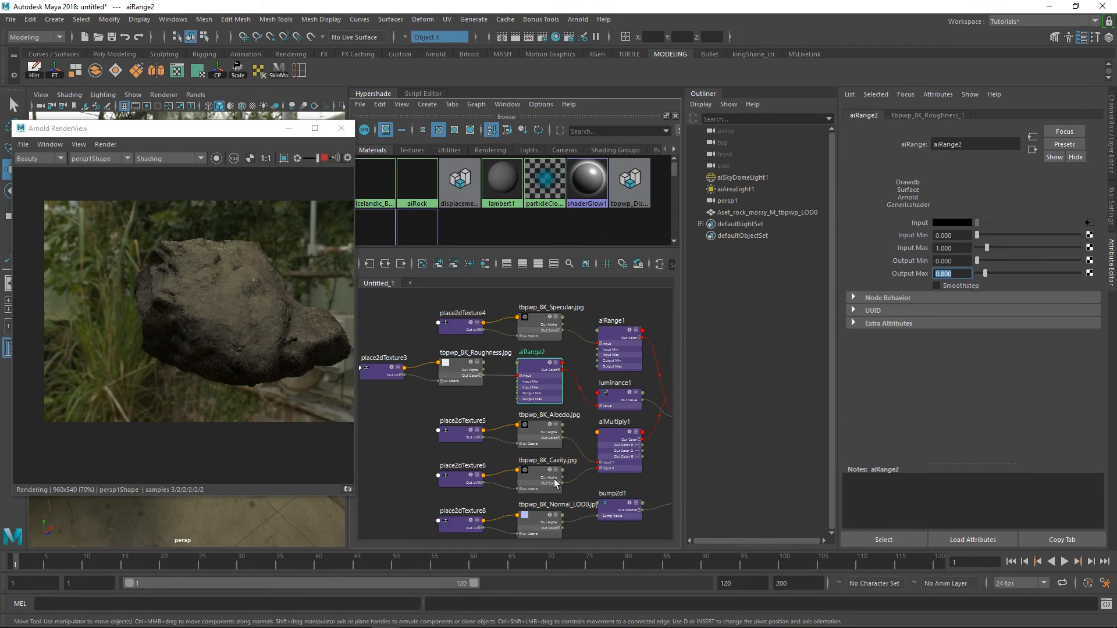
Set the Bump Depth of the bump2d1 node fed by the normal map to 1.2 and clear the selection
click(532, 521)
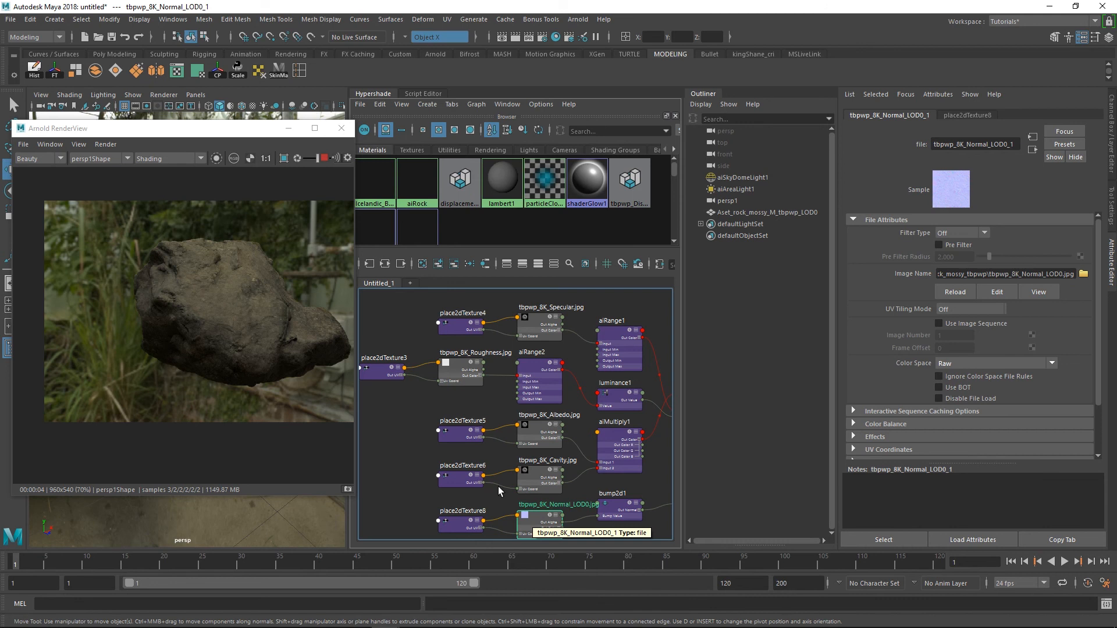
scroll(489, 474, down, 2)
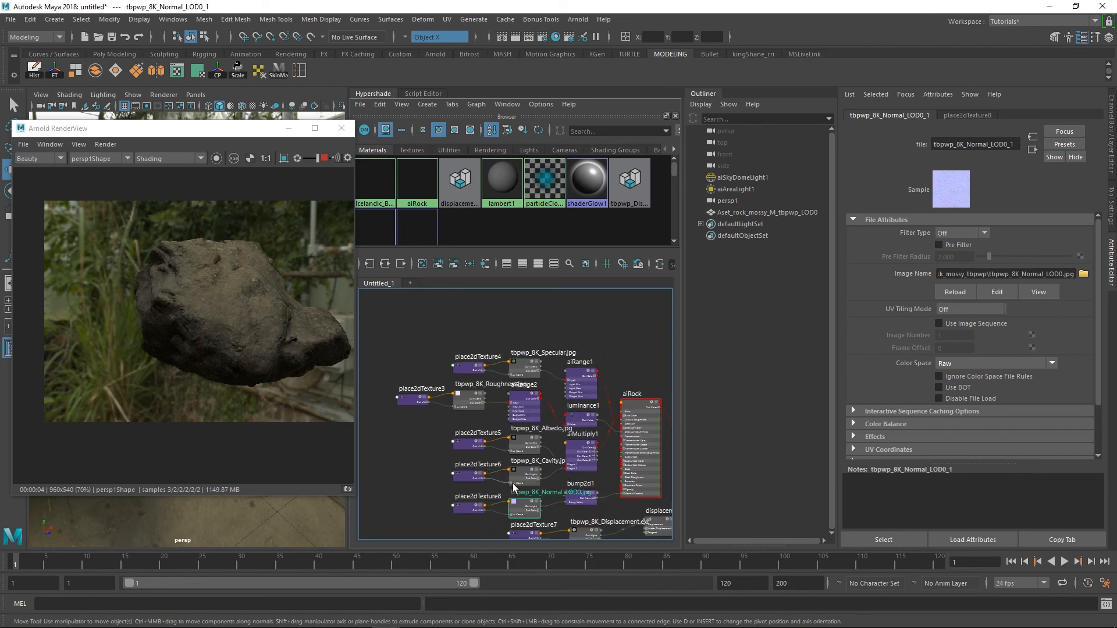
scroll(605, 479, down, 4)
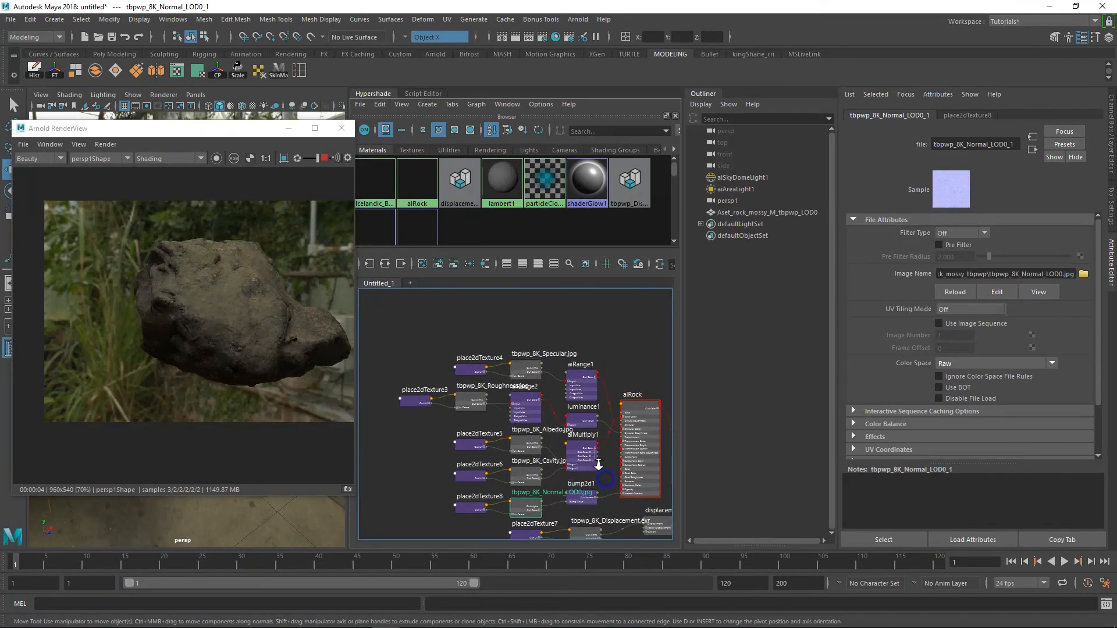
scroll(569, 437, up, 2)
click(556, 451)
click(954, 246)
text(1.2)
key(Return)
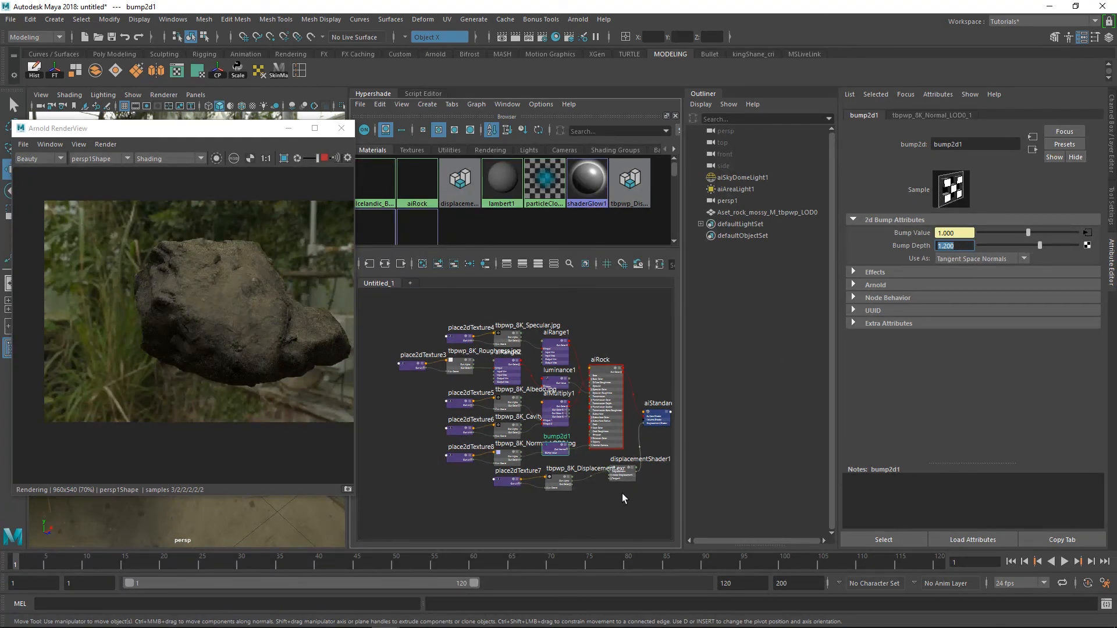
click(632, 521)
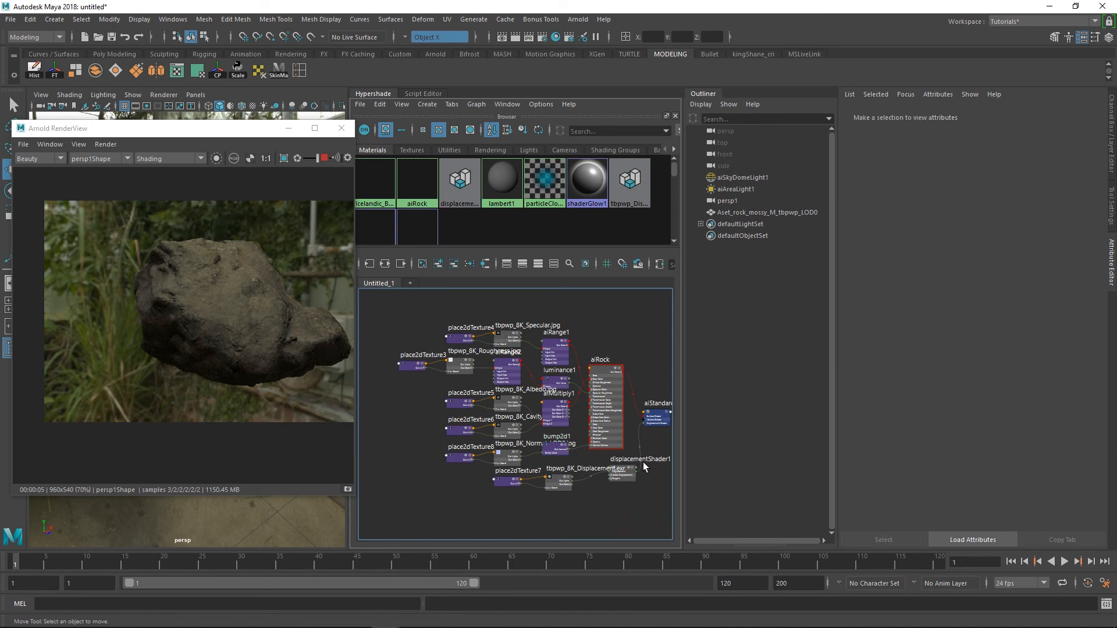
Inspect the attributes of the displacement shader, the aiStandardSurface1SG shading group and the tbpwp_8K_Displacement.exr texture
click(624, 473)
click(663, 425)
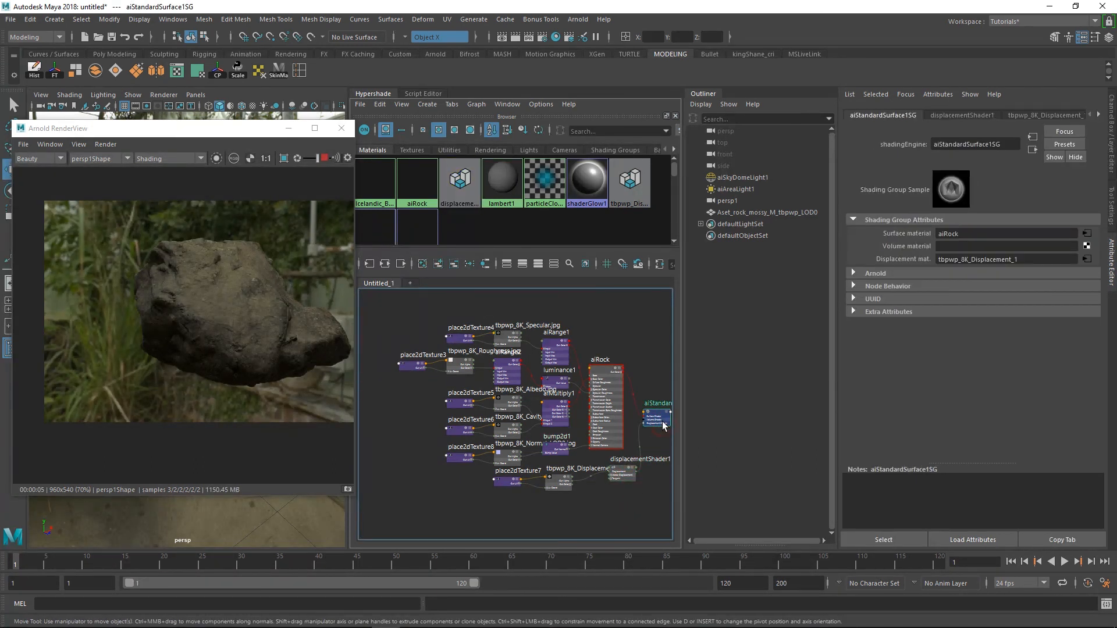
click(559, 486)
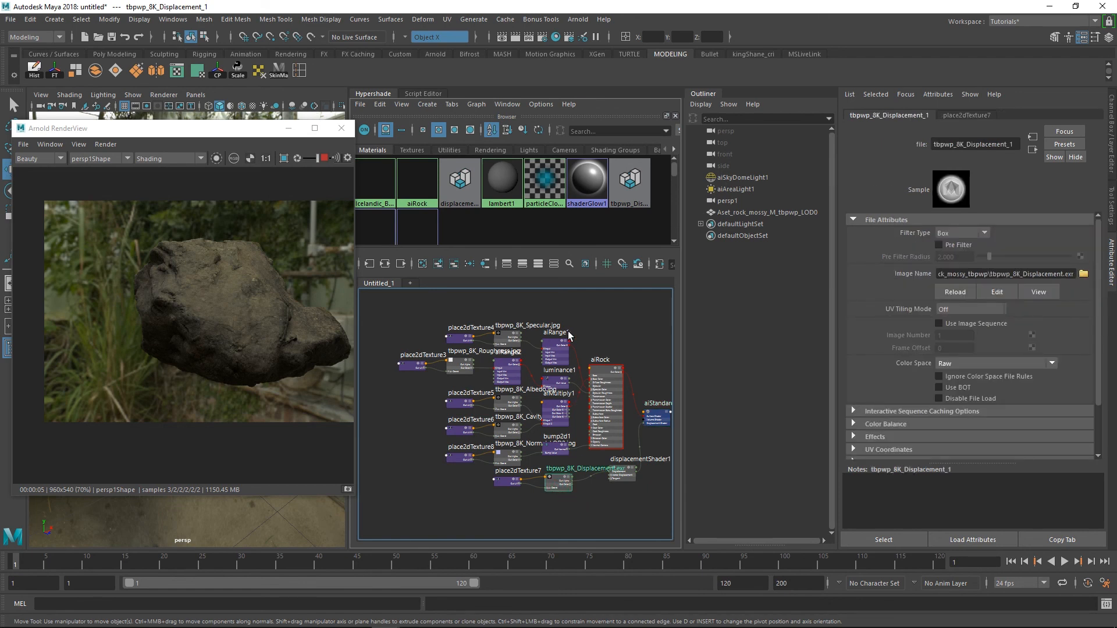
Move the aiMultiply1 node lower in the graph and connect the tbpwp_8K_Albedo.jpg Out Color directly to aiRock's Base Color
scroll(569, 329, up, 4)
scroll(551, 378, down, 2)
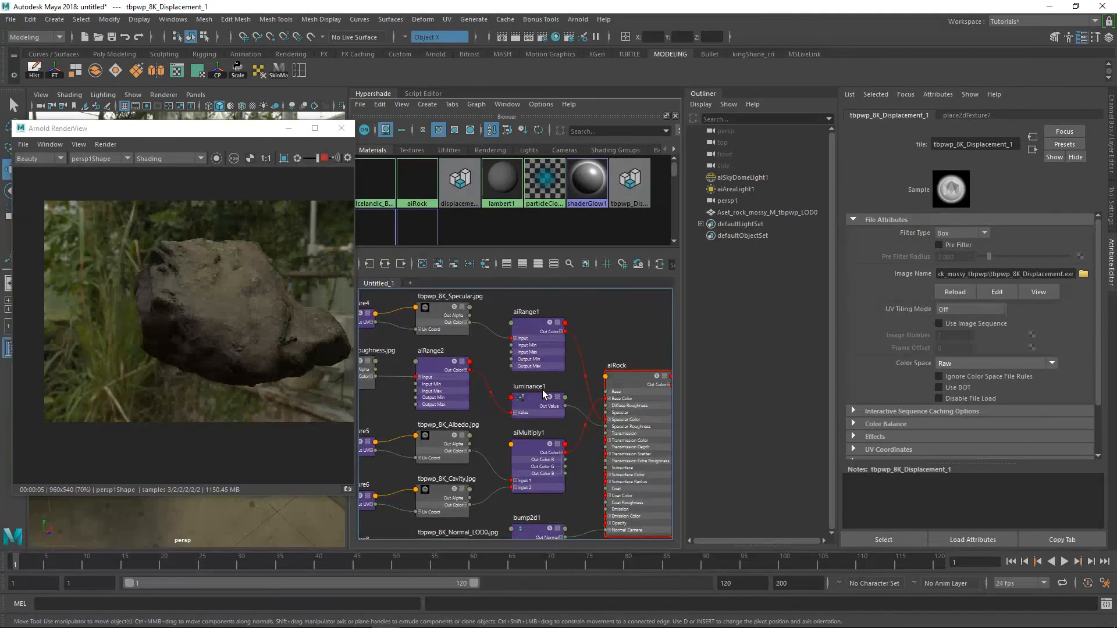
alt+middle_drag(566, 380, 546, 393)
scroll(573, 407, down, 1)
drag(566, 435, 552, 466)
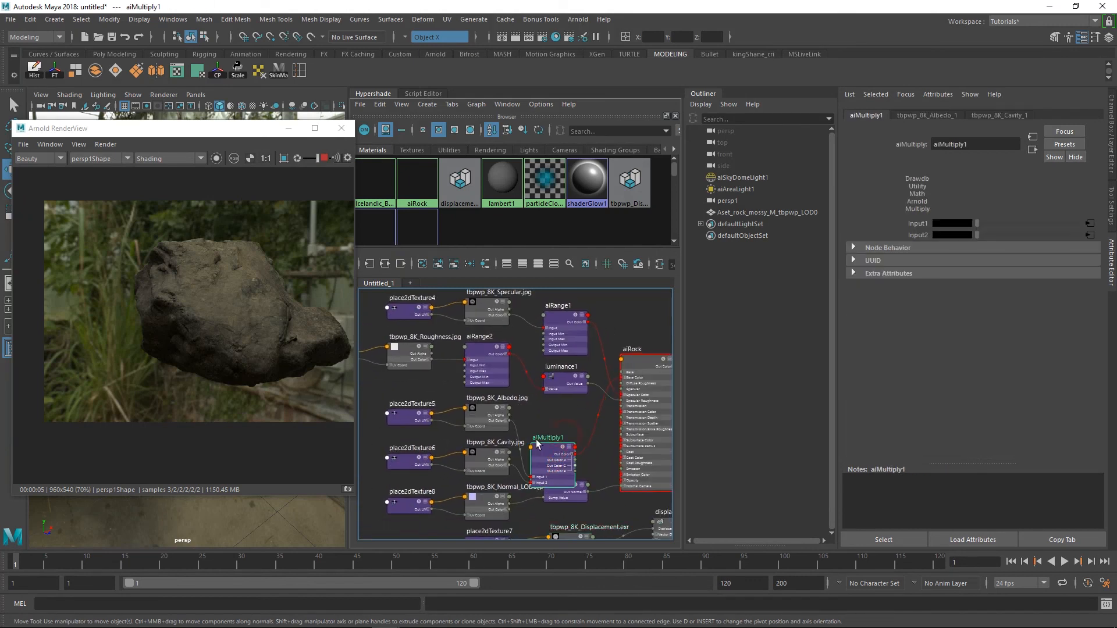
alt+right_drag(558, 419, 593, 441)
alt+middle_drag(569, 425, 516, 427)
alt+right_drag(517, 427, 517, 425)
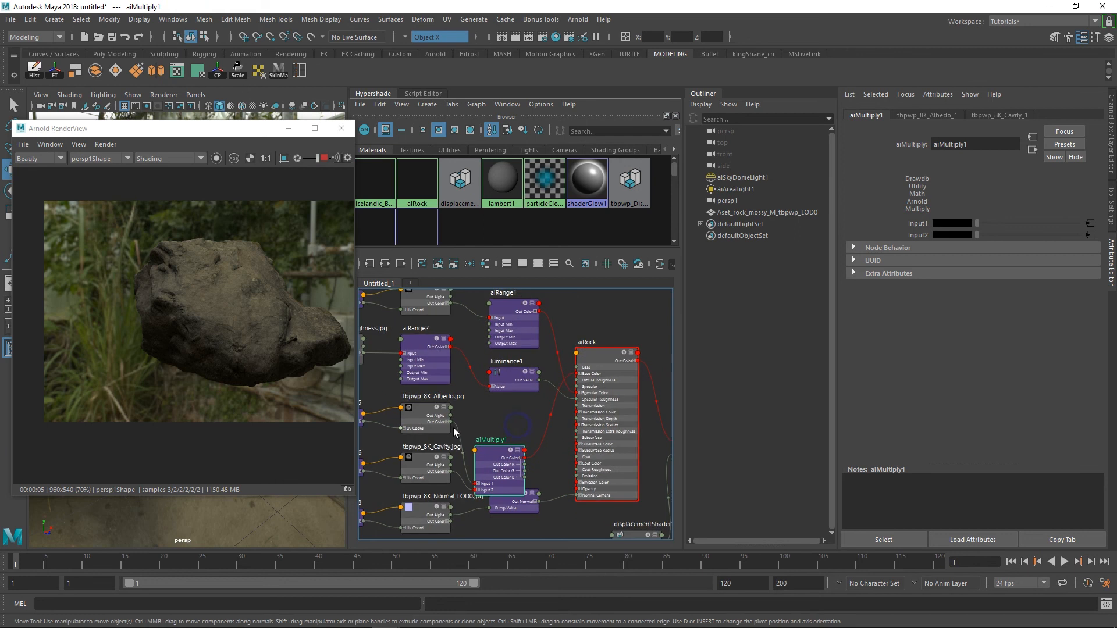
drag(450, 424, 576, 374)
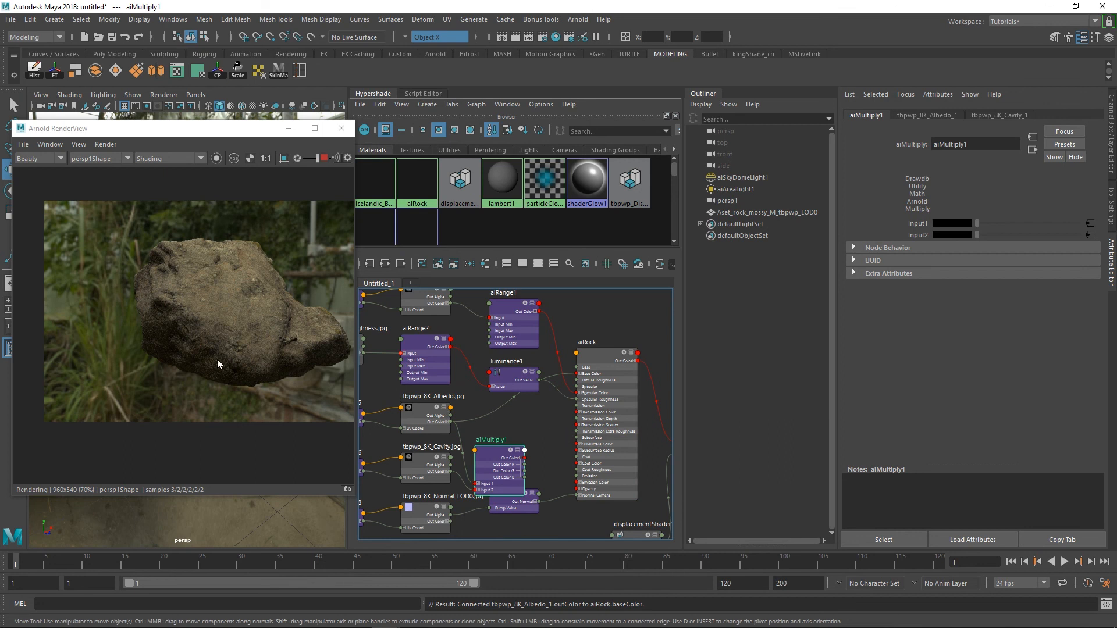
scroll(544, 407, down, 3)
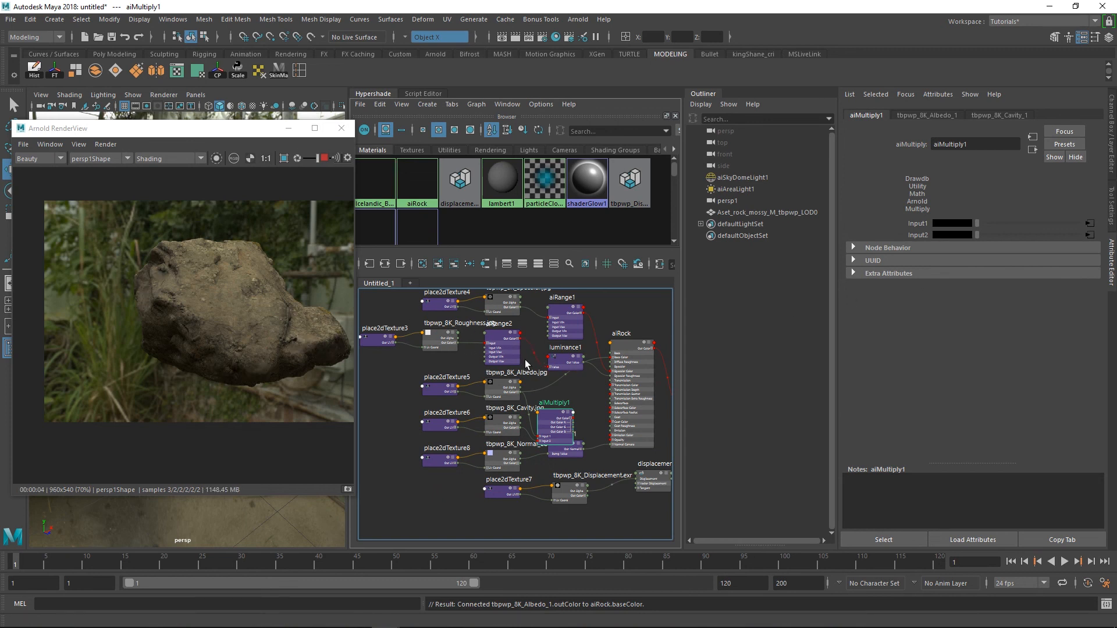
scroll(550, 407, up, 2)
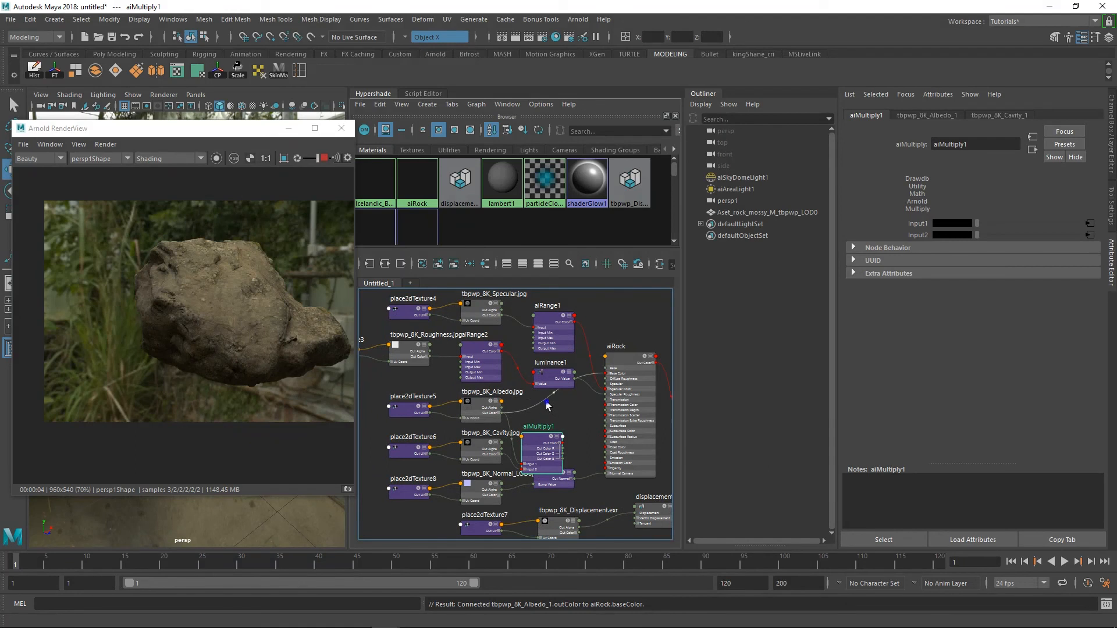
scroll(550, 407, up, 2)
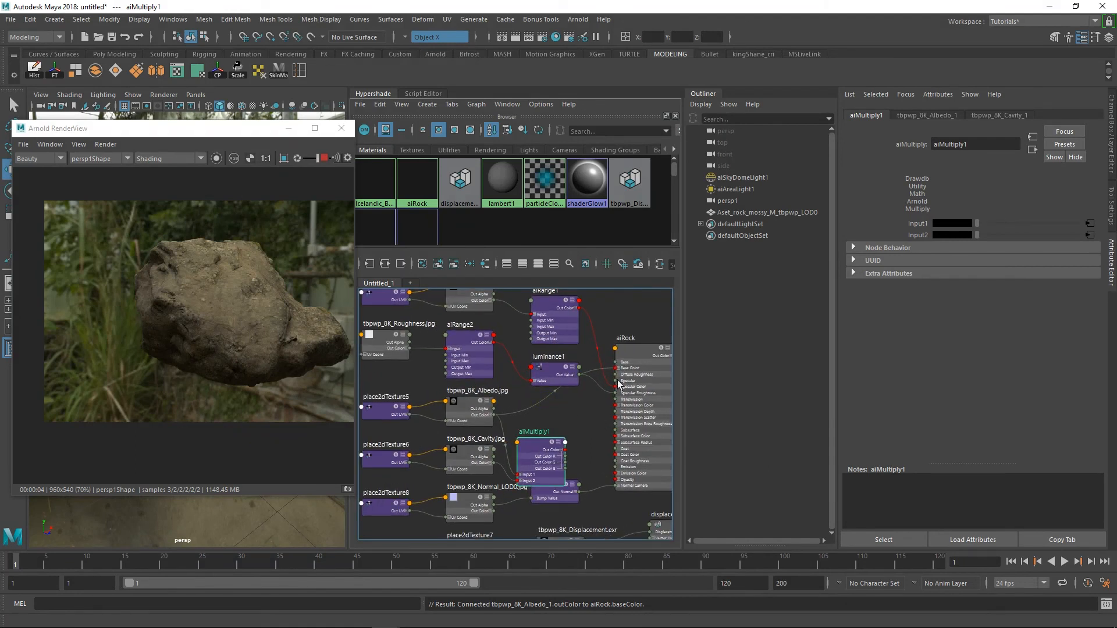
scroll(619, 384, down, 5)
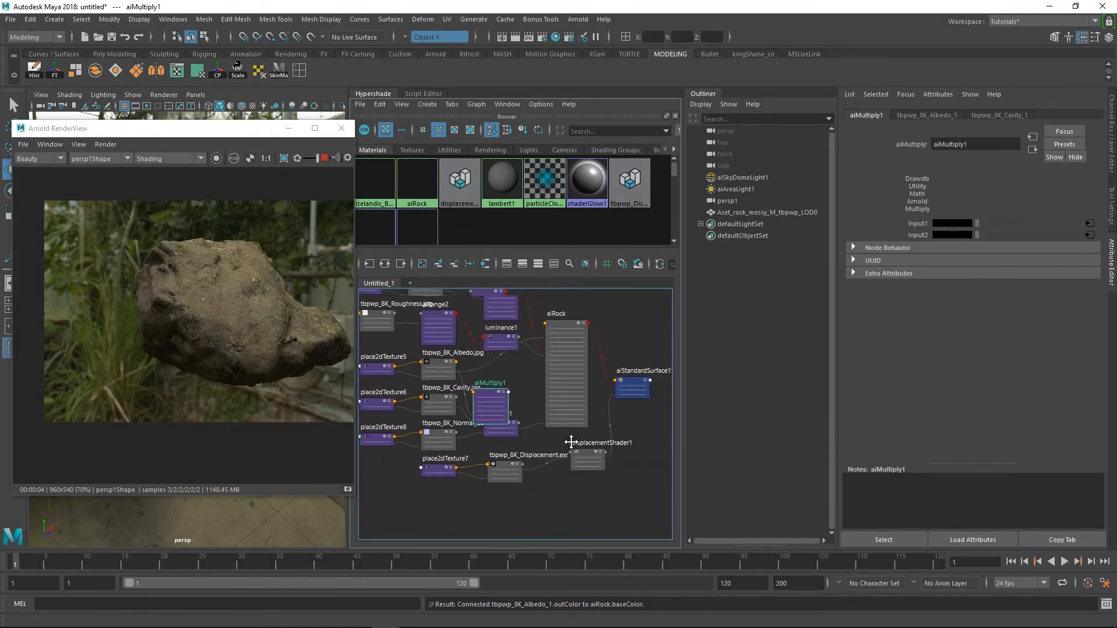
scroll(576, 437, down, 2)
scroll(564, 431, down, 3)
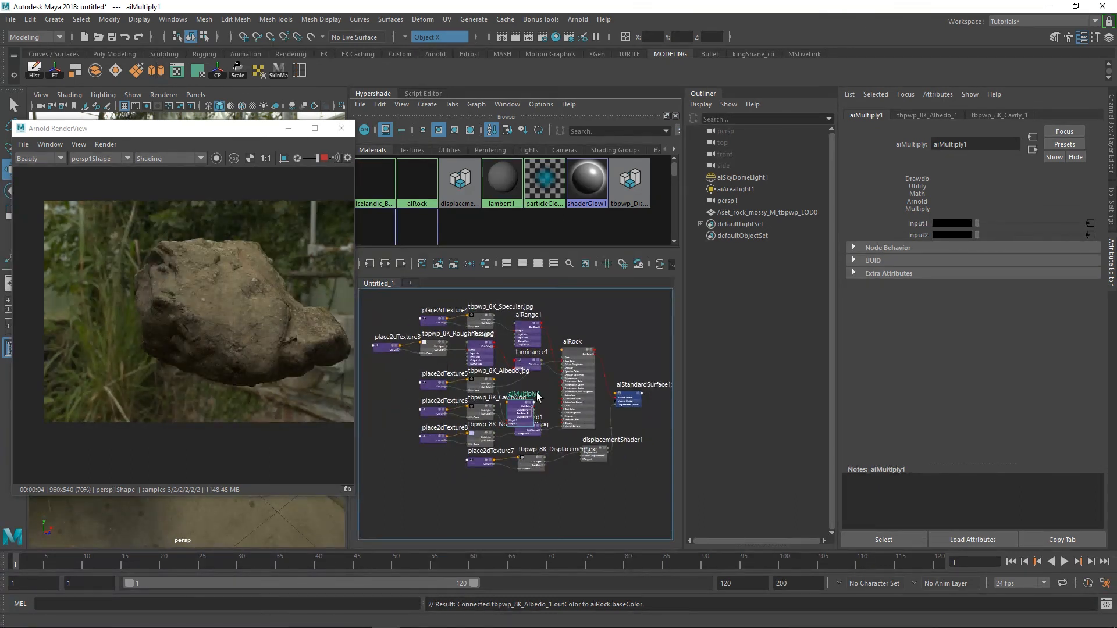
Reposition the Arnold RenderView window between the viewport and the Hypershade and stop the live IPR render
drag(221, 135, 422, 120)
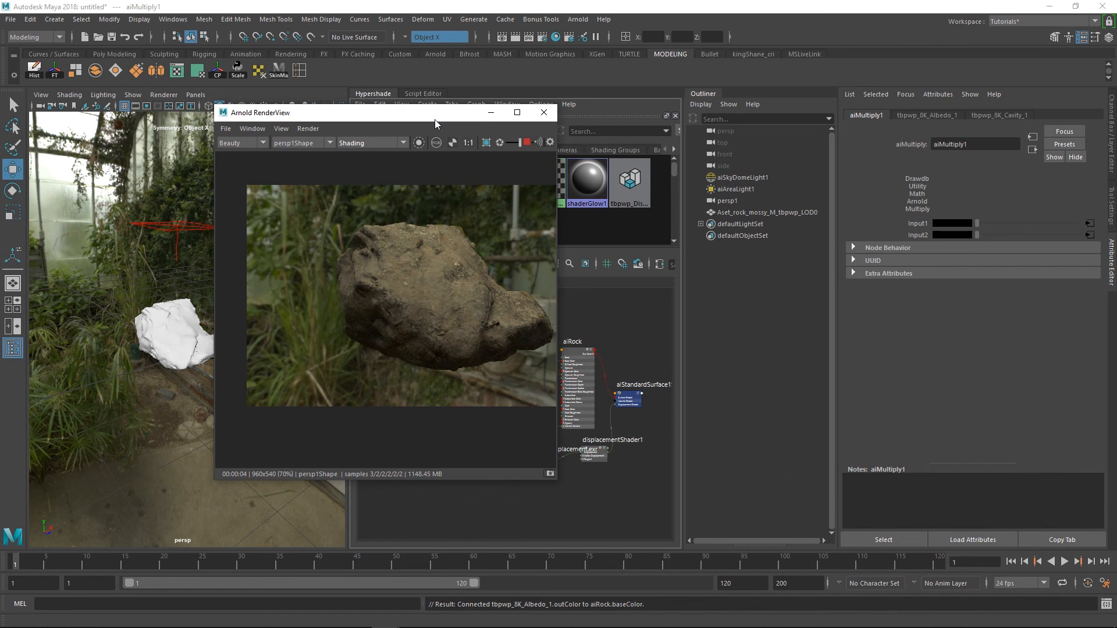
drag(435, 120, 360, 107)
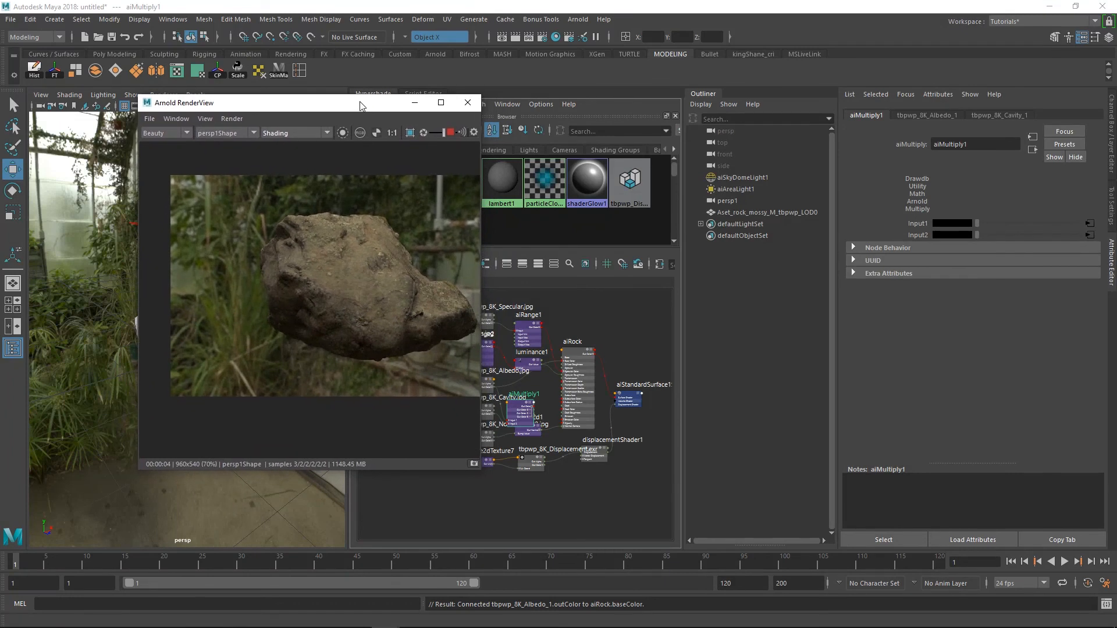
click(450, 129)
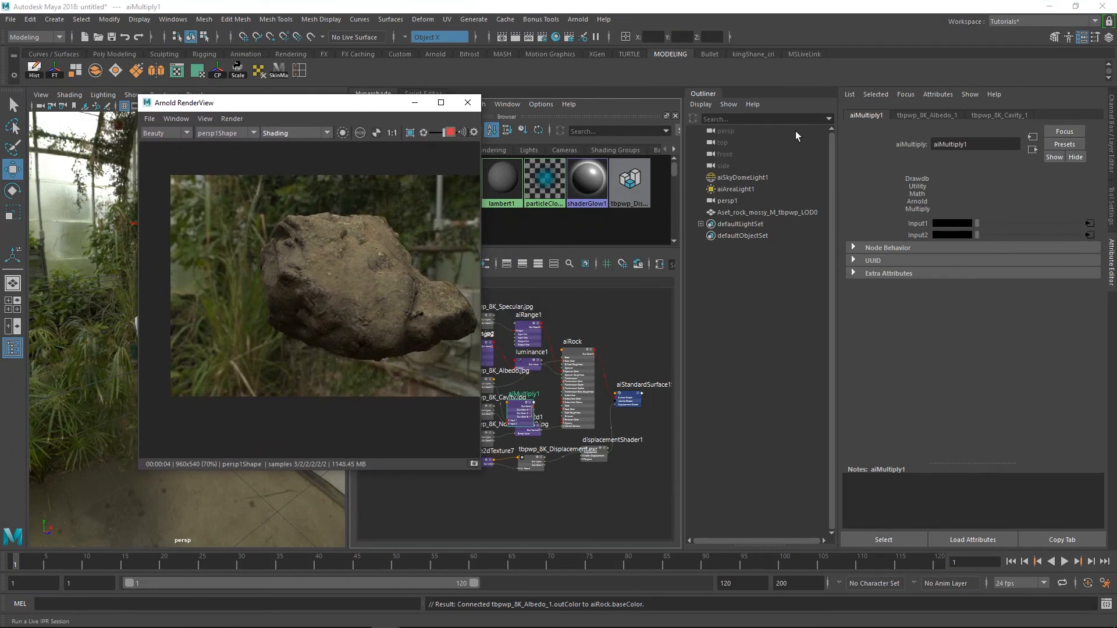